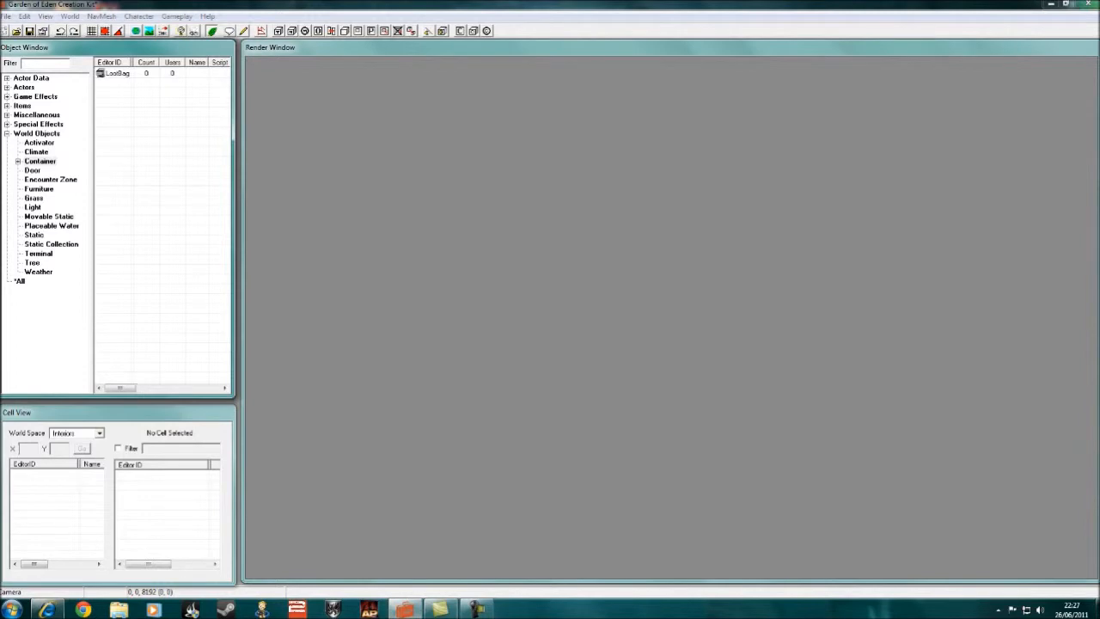
# - Enlarge the Cell View and Render windows slightly to close the gaps between the neighbouring windows
pyautogui.moveTo(120, 406); pyautogui.dragTo(120, 401)
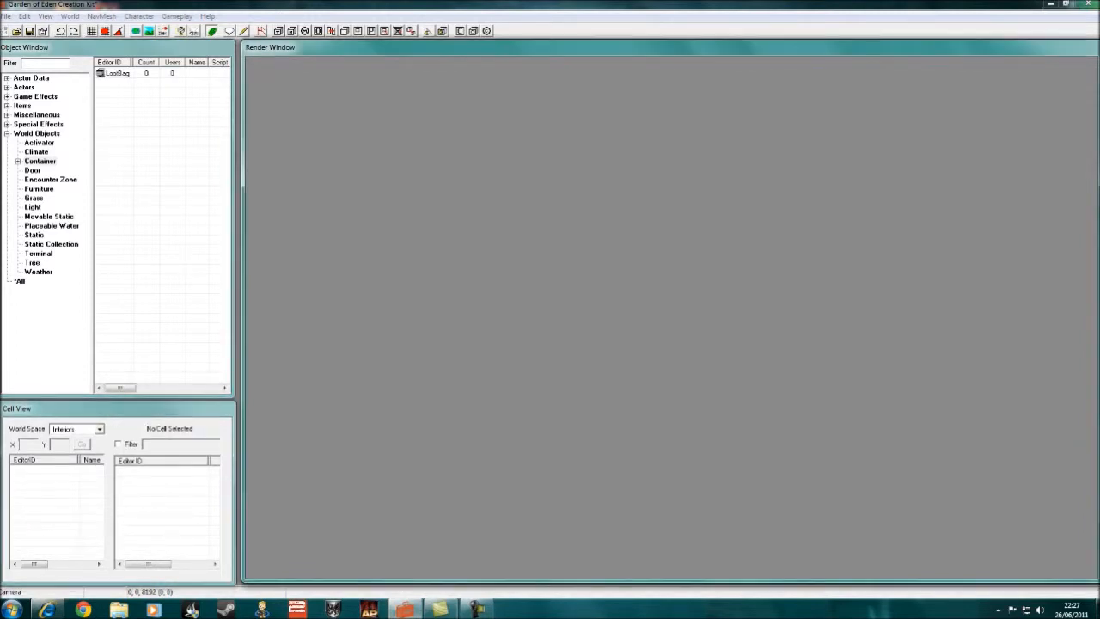
pyautogui.moveTo(243, 184); pyautogui.dragTo(238, 176)
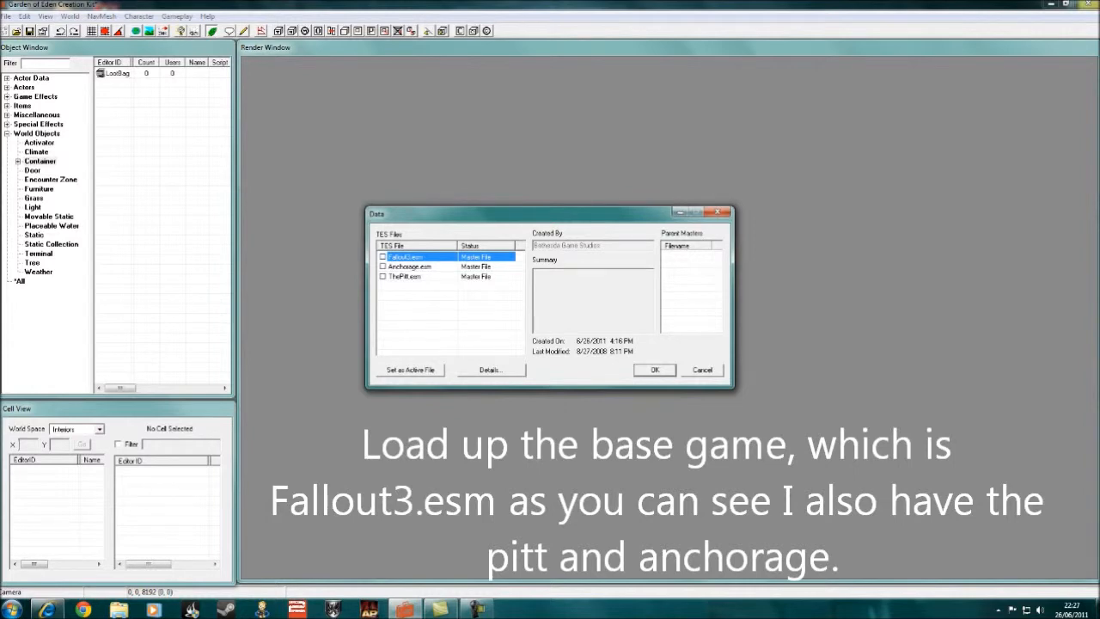
# - Load the Fallout3.esm master file, confirming the save-changes prompt, and collapse the World Objects category in the object tree
pyautogui.click(383, 257)
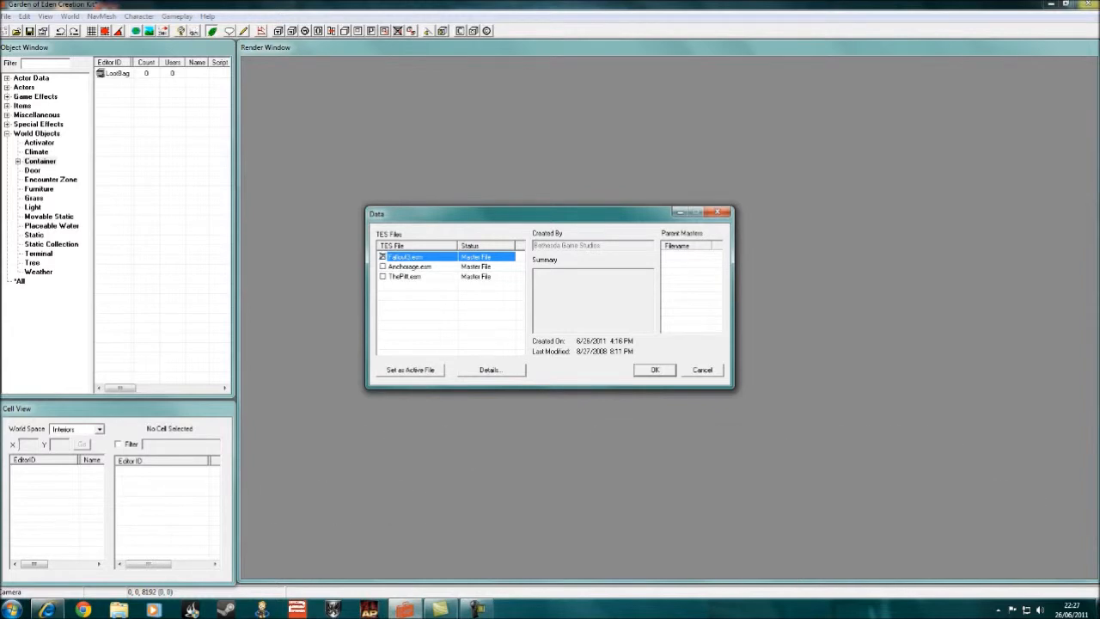
pyautogui.press('Return')
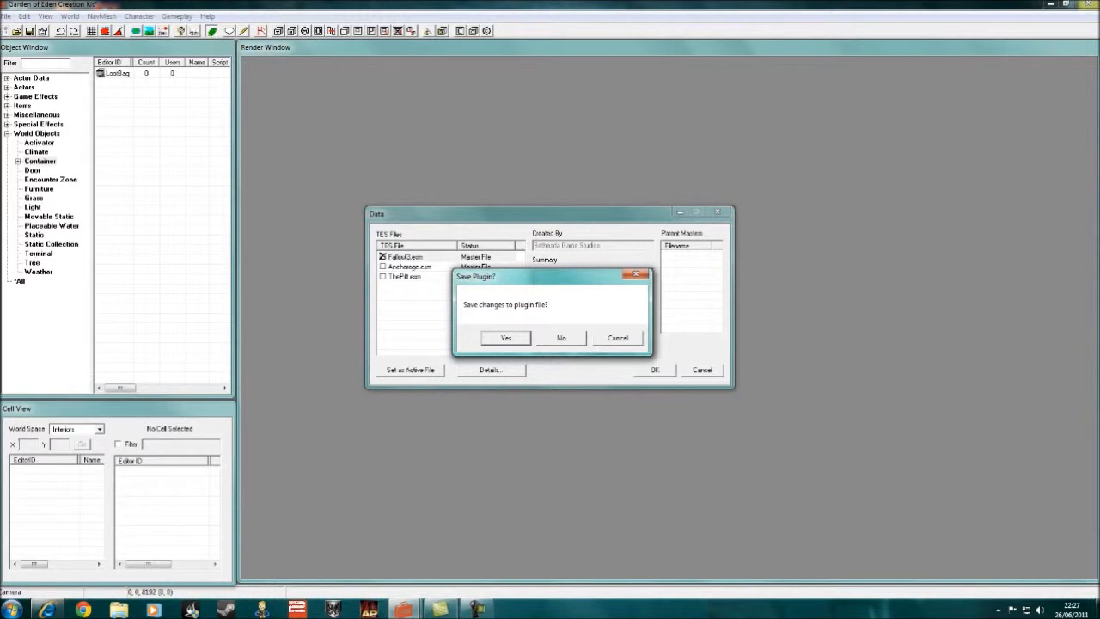
pyautogui.press('Return')
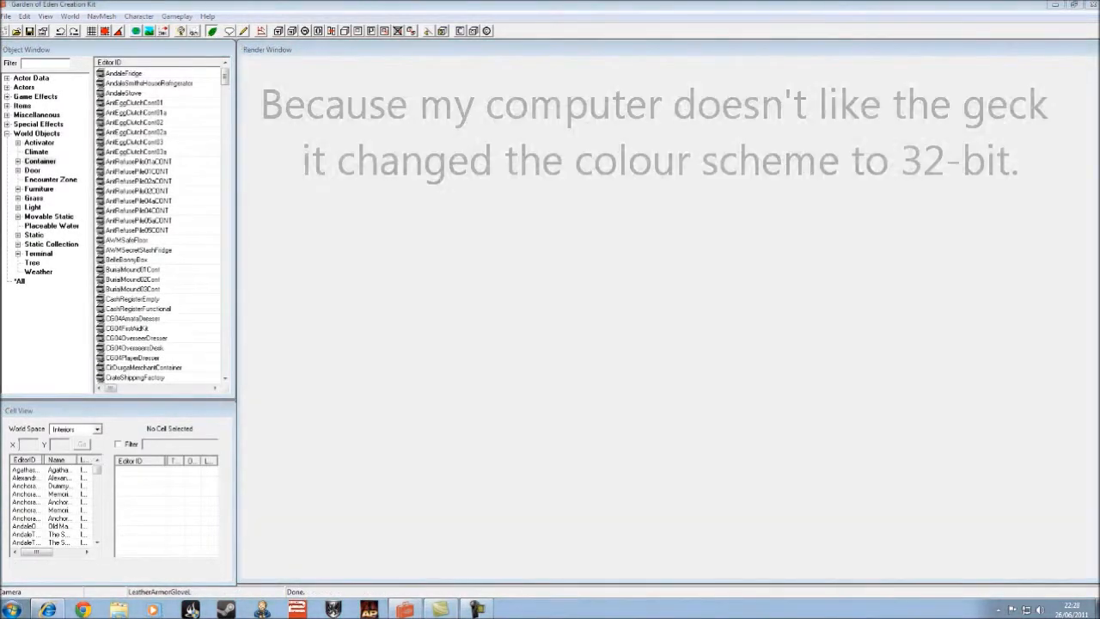
pyautogui.click(7, 133)
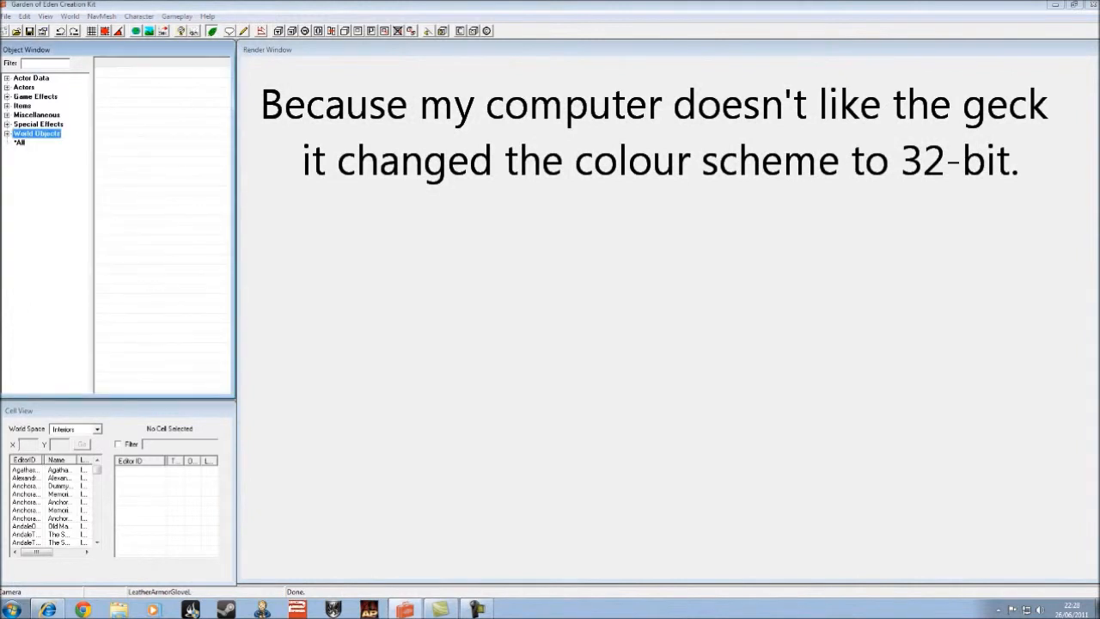
pyautogui.click(668, 316)
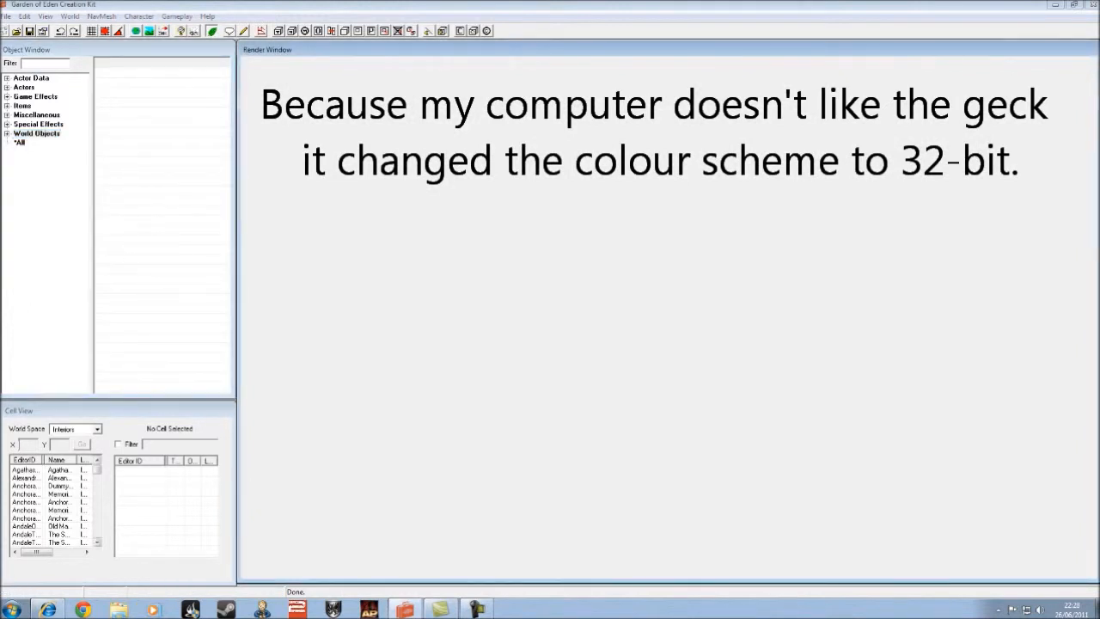
# - Look through the list of interior cells for the existing vault cells, checking several candidates
pyautogui.moveTo(97, 470); pyautogui.dragTo(97, 483)
pyautogui.click(28, 494)
pyautogui.scroll(-15, 52, 502)
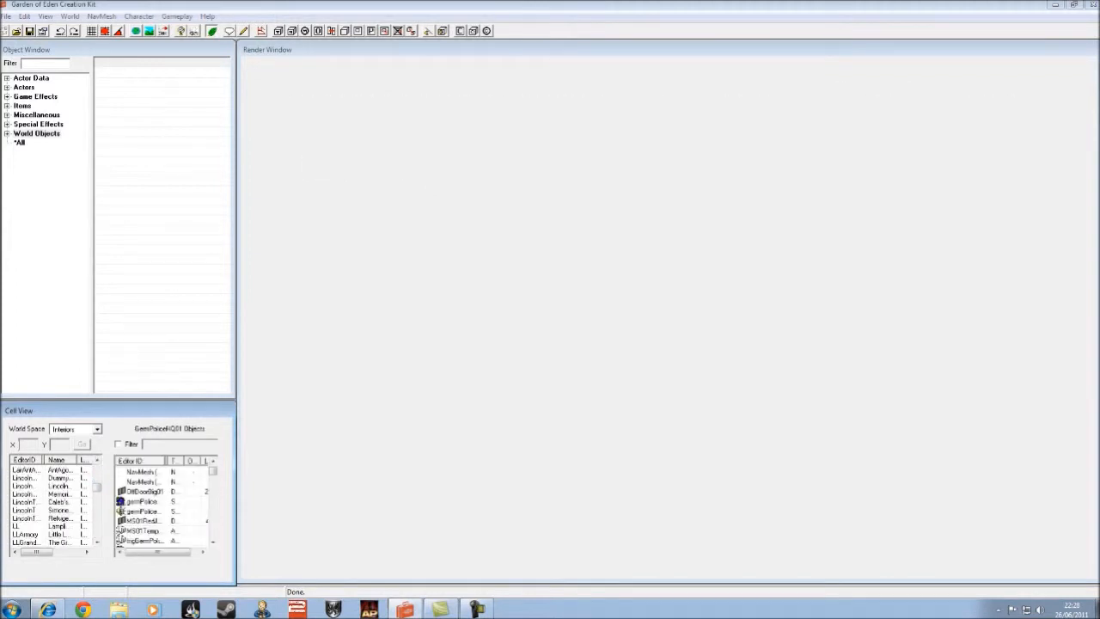
pyautogui.scroll(-5, 52, 505)
pyautogui.scroll(-4, 52, 506)
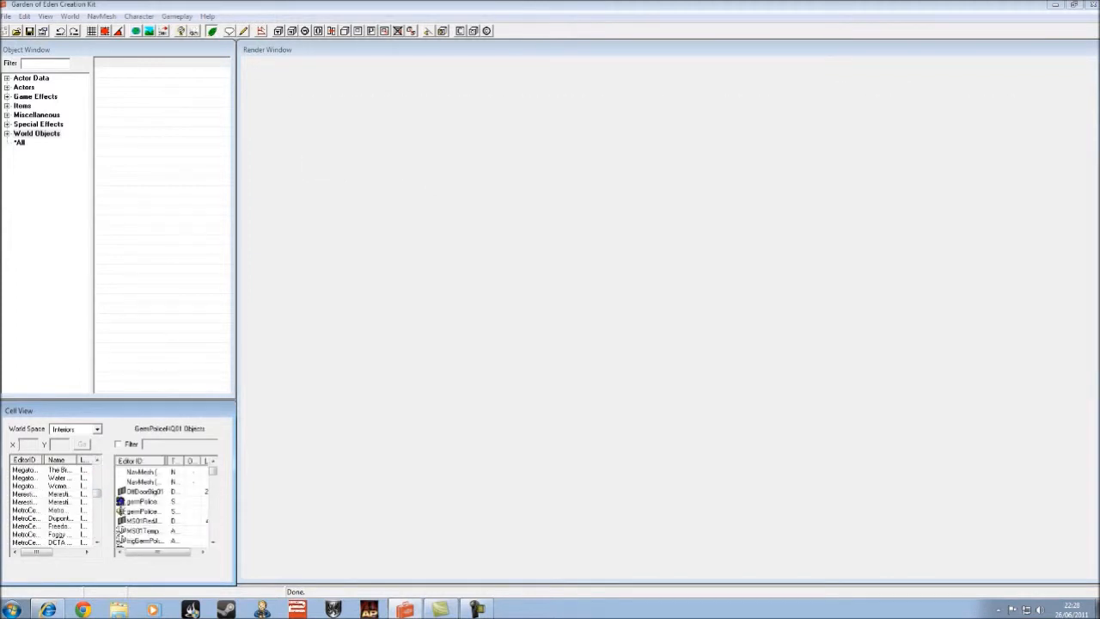
pyautogui.scroll(-15, 51, 505)
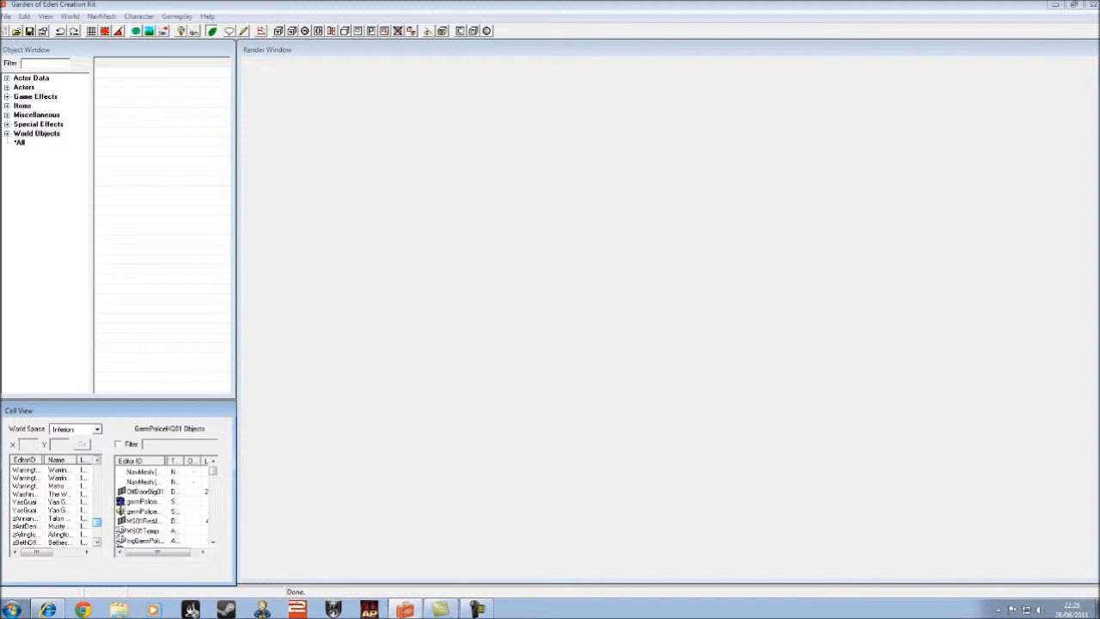
pyautogui.click(28, 502)
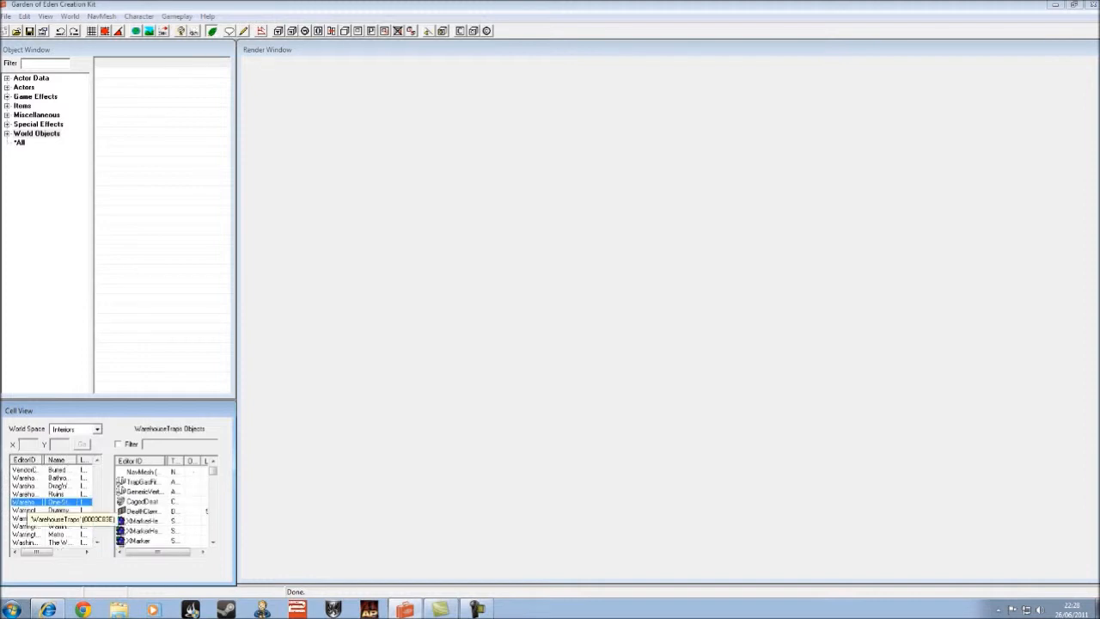
pyautogui.scroll(-1, 35, 507)
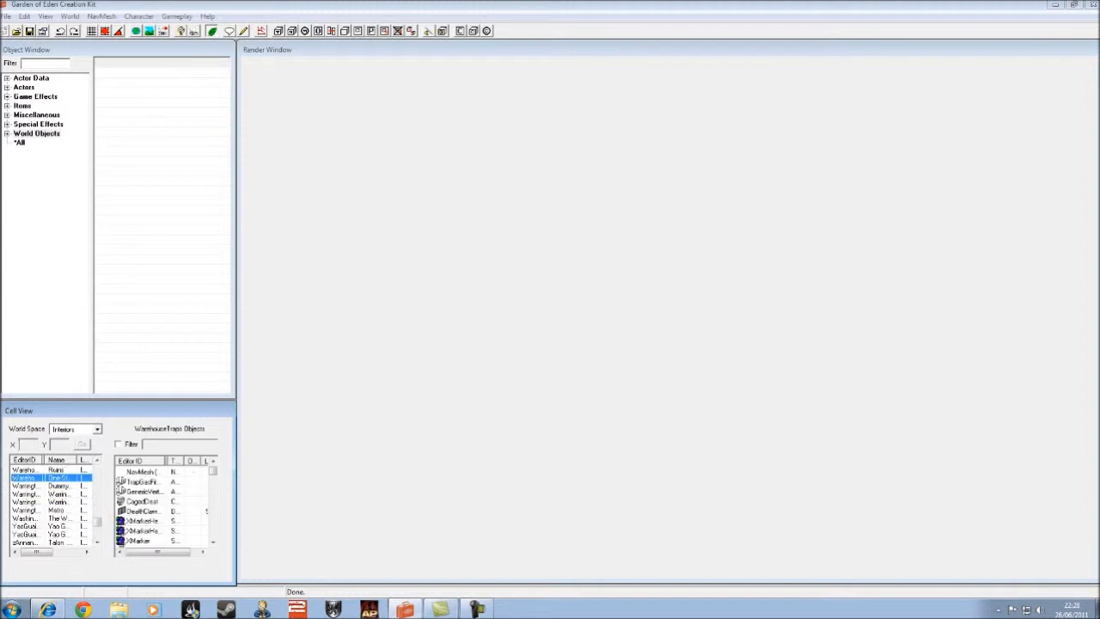
pyautogui.click(34, 494)
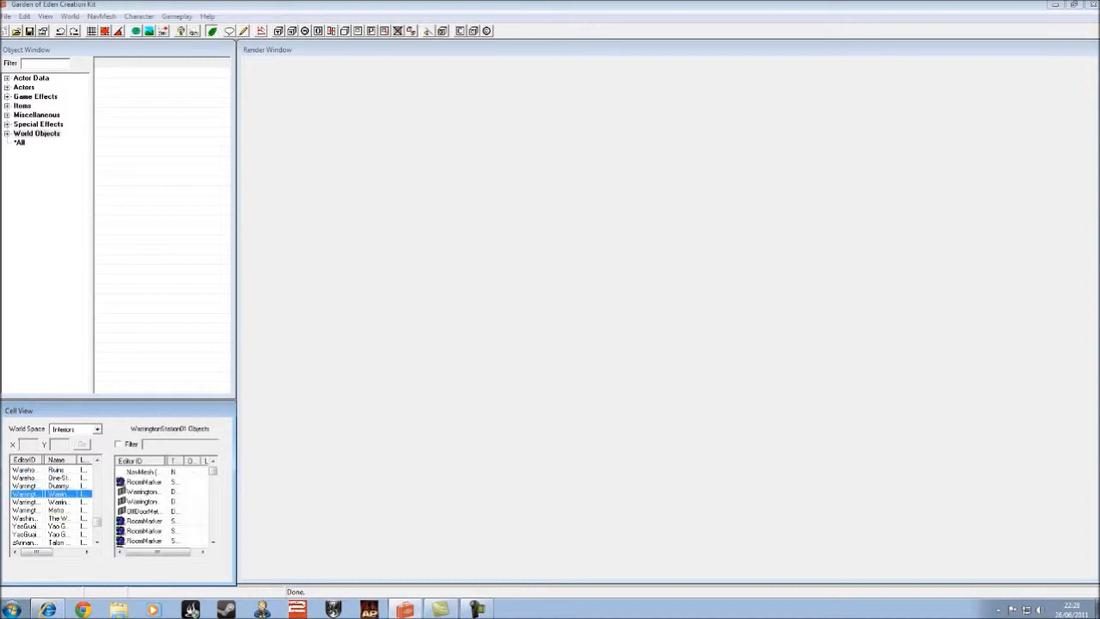
pyautogui.scroll(4, 39, 497)
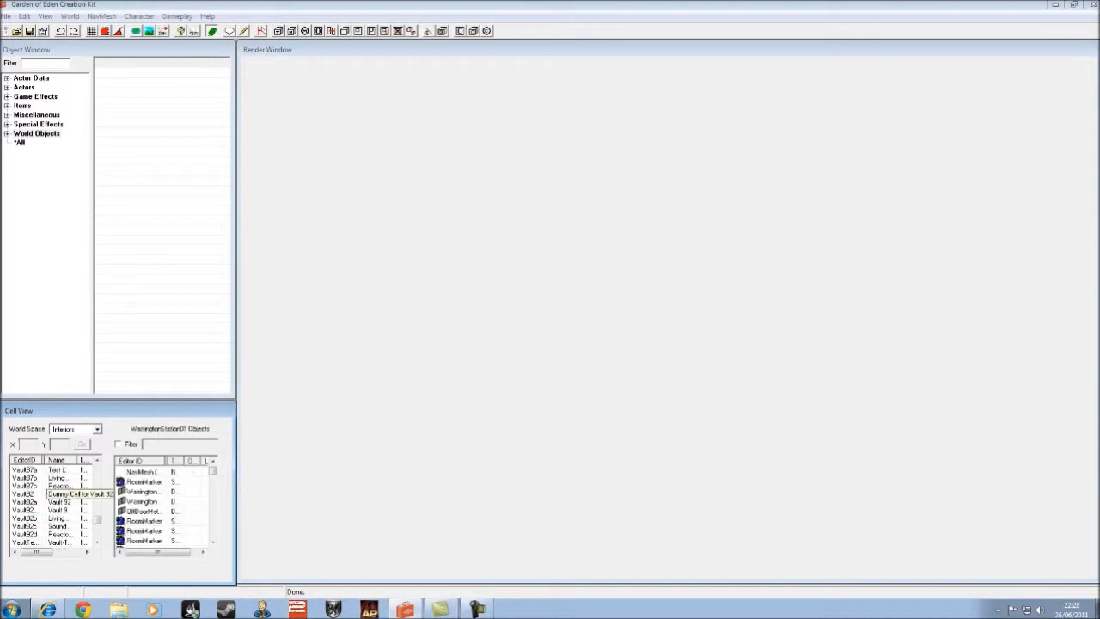
pyautogui.scroll(1, 39, 496)
pyautogui.click(34, 509)
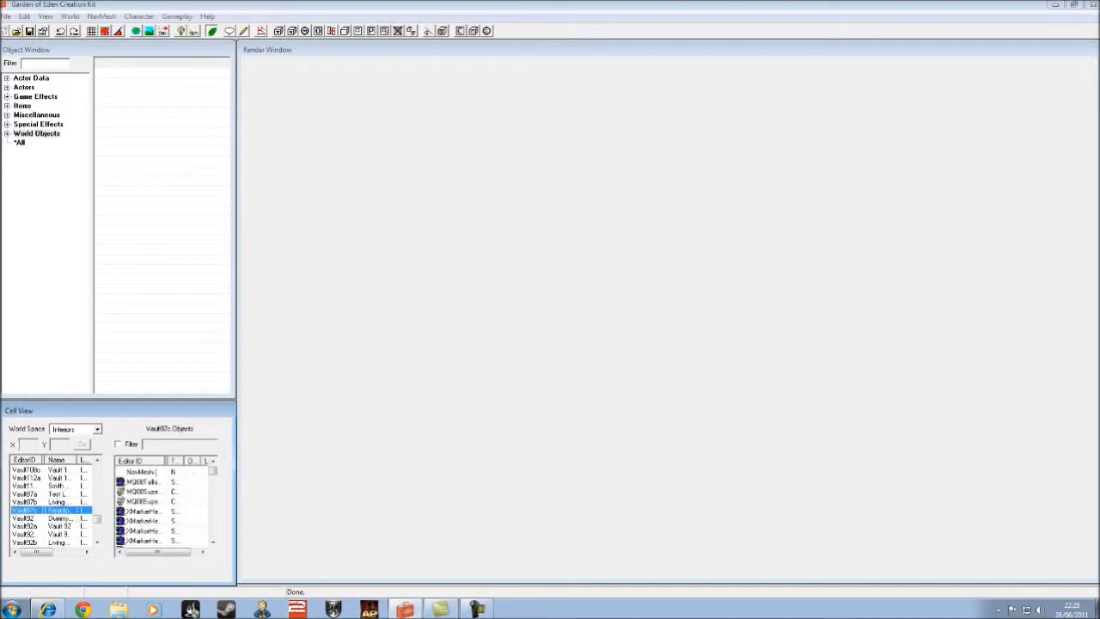
pyautogui.click(34, 501)
# - Duplicate the Vault87a interior cell, accepting duplication of the reflected/refracted lists for each reference
pyautogui.click(34, 494)
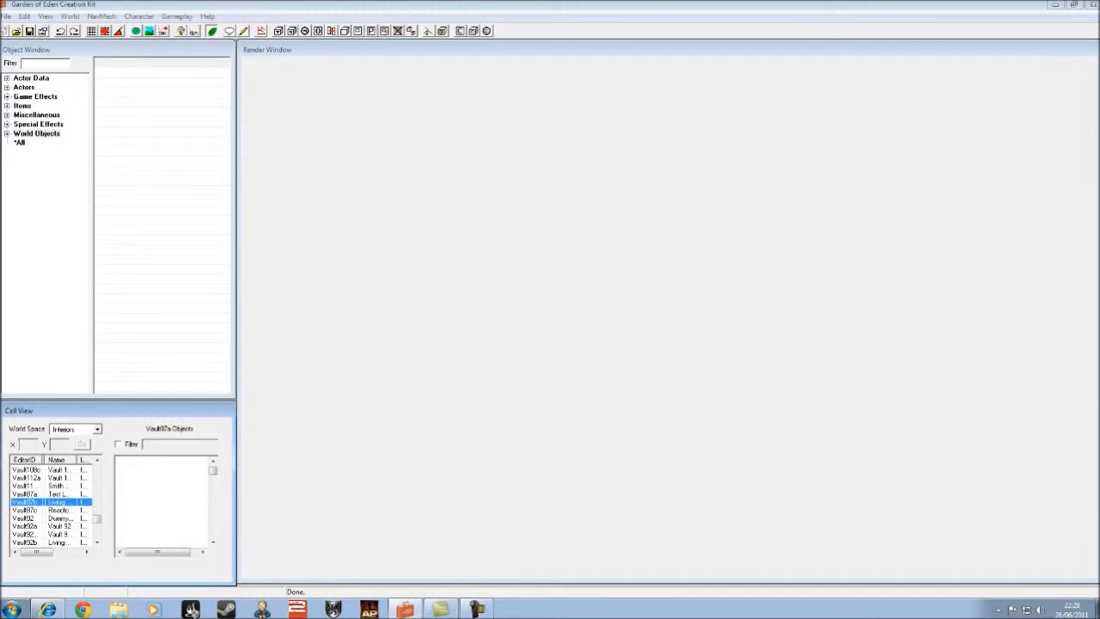
pyautogui.rightClick(33, 495)
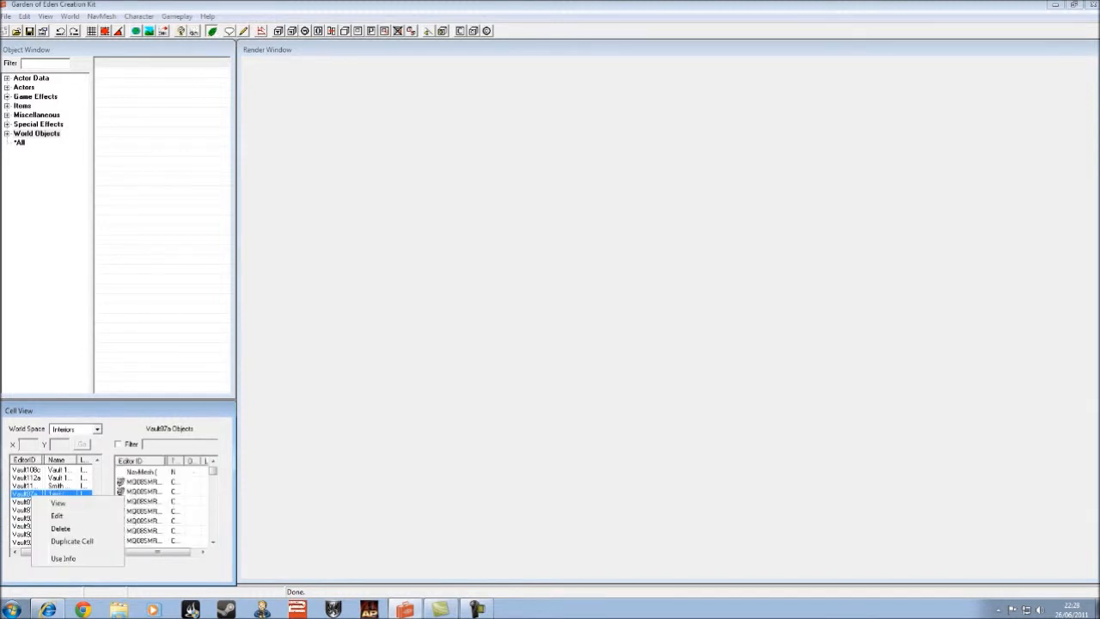
pyautogui.click(72, 540)
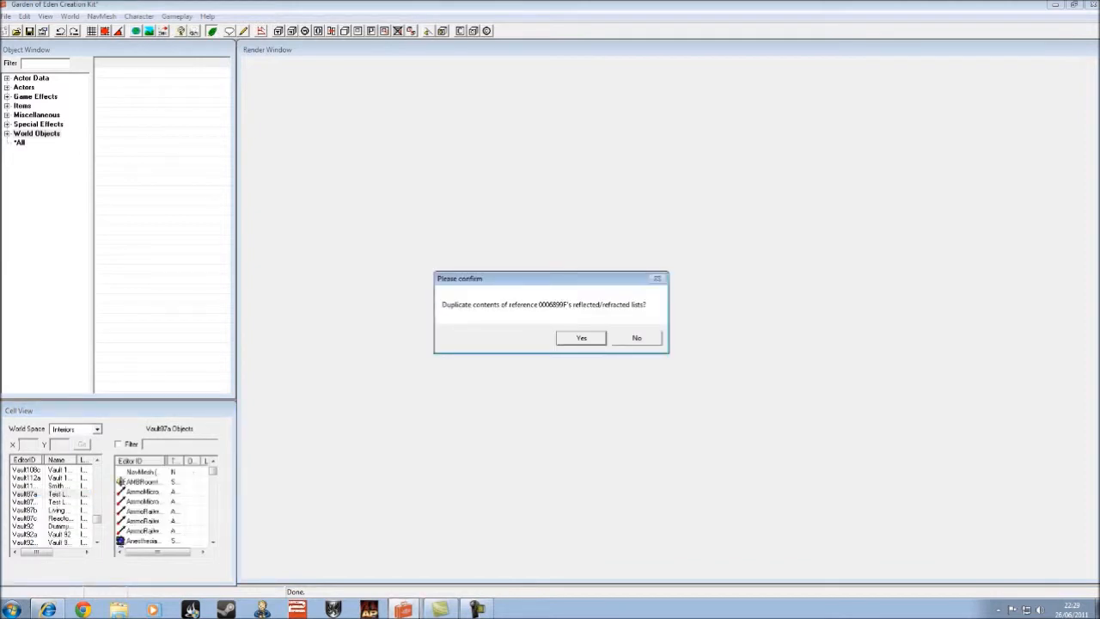
pyautogui.press('Return')
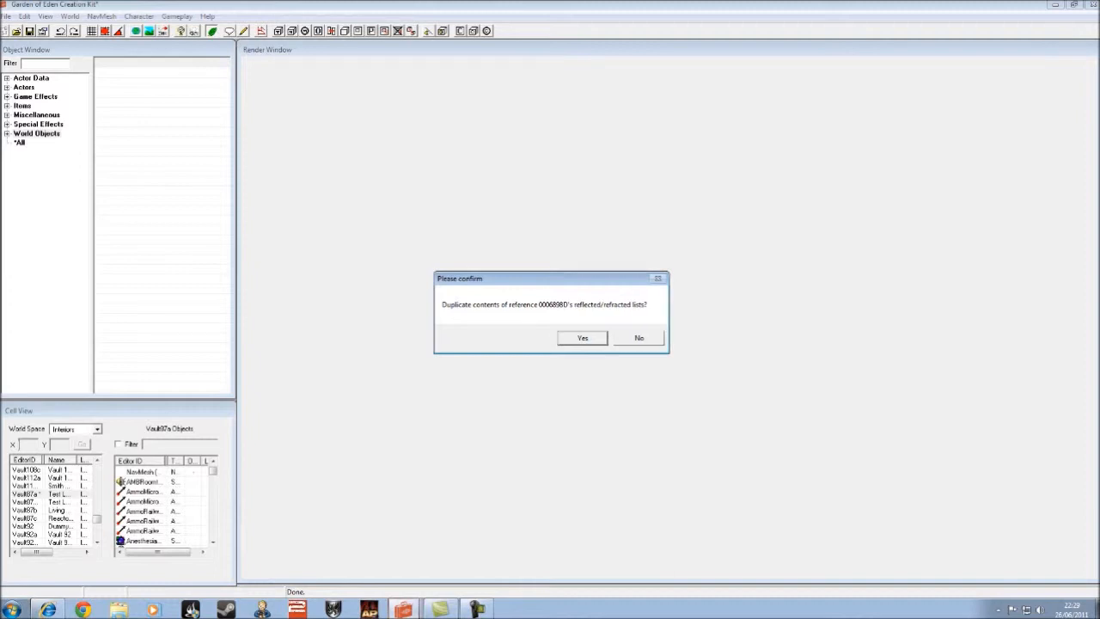
pyautogui.press('Return')
pyautogui.press('Return')
pyautogui.press('Return')
pyautogui.press('Return')
pyautogui.press('Return')
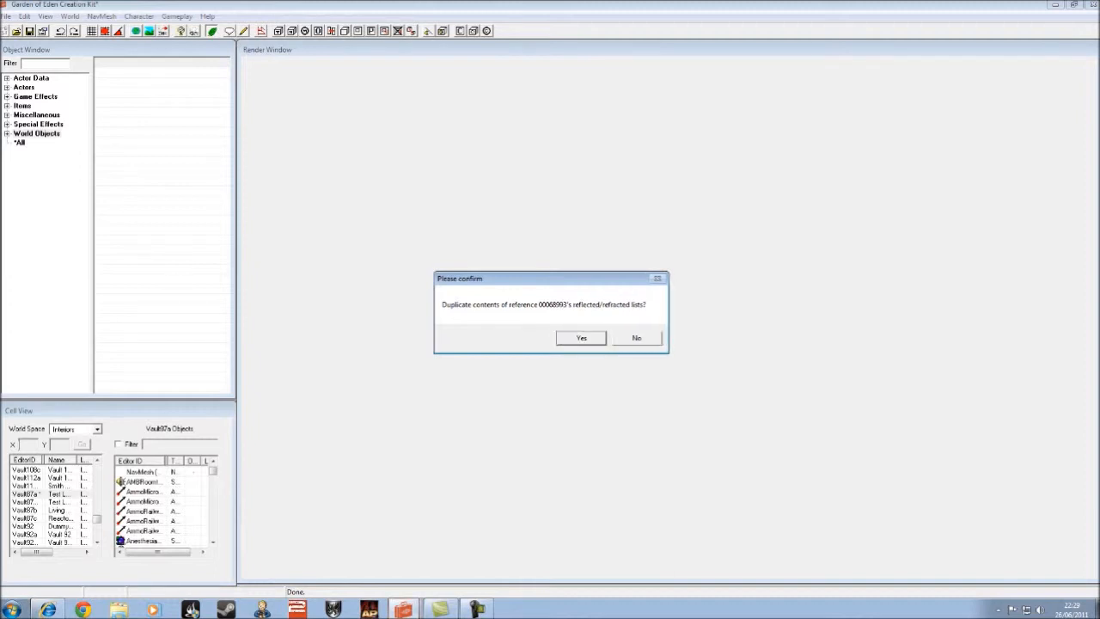
pyautogui.press('Return')
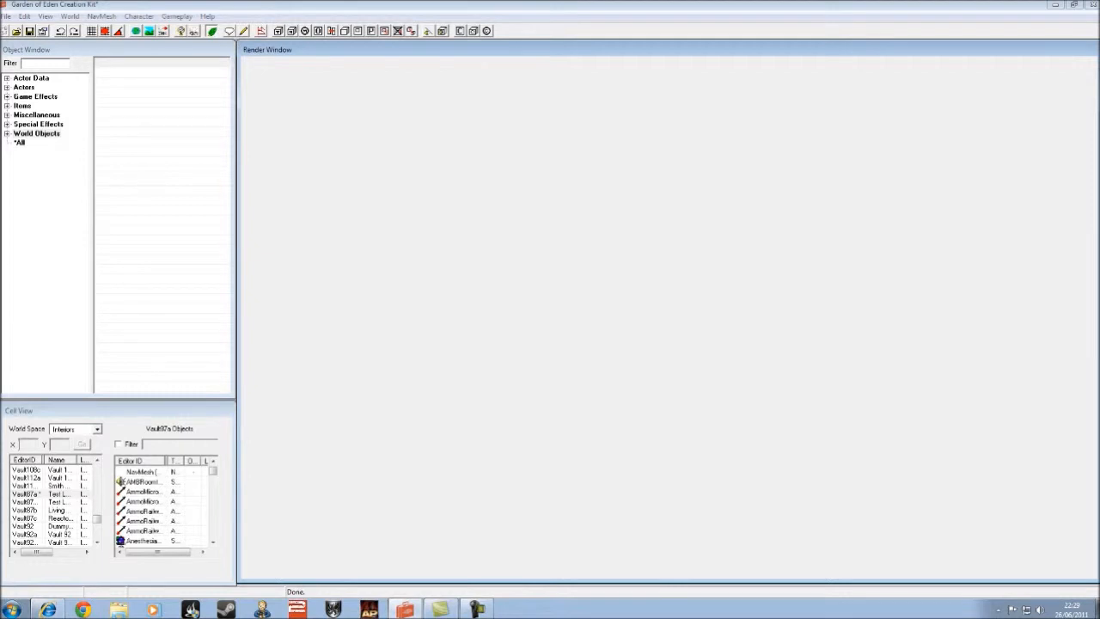
pyautogui.click(28, 494)
pyautogui.scroll(-1, 52, 502)
pyautogui.scroll(1, 52, 502)
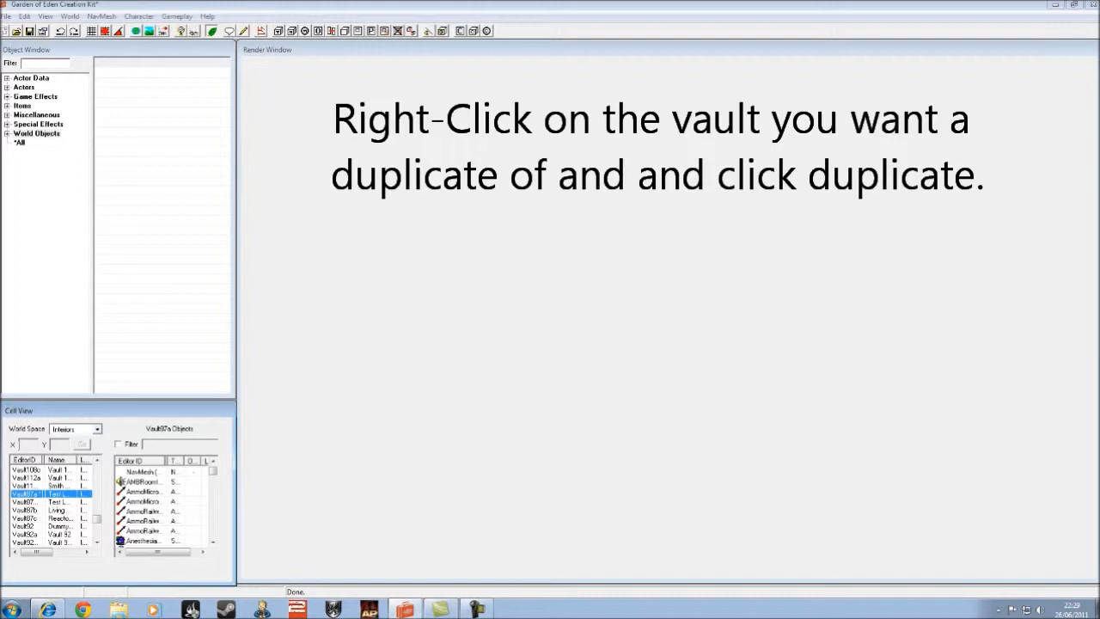
pyautogui.click(25, 494)
pyautogui.click(27, 494)
pyautogui.press('Escape')
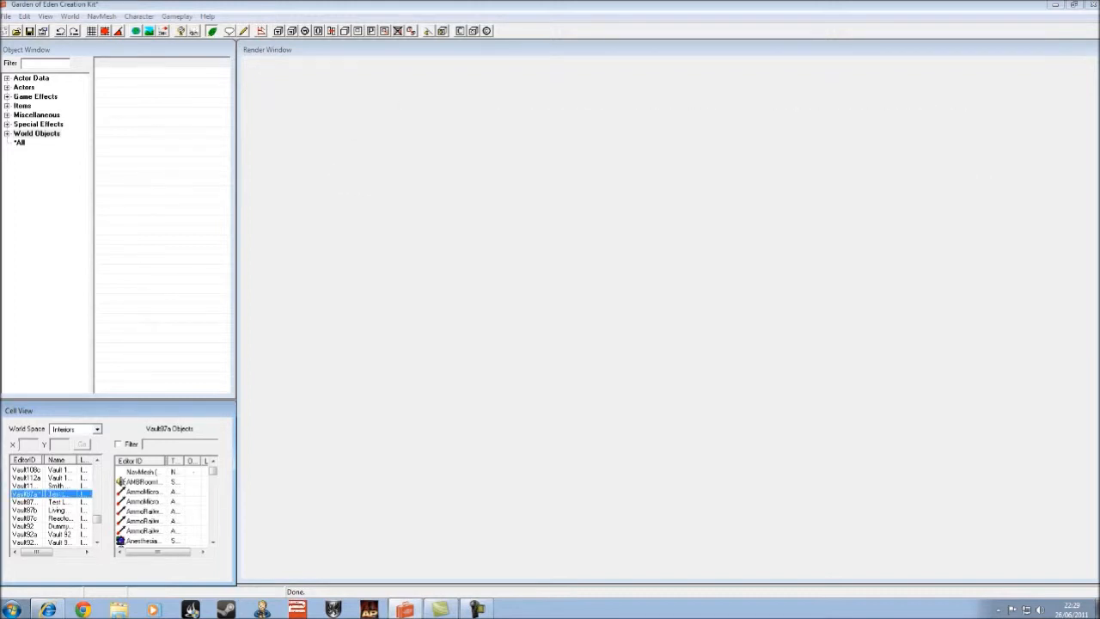
# - Duplicate the Vault92a interior cell
pyautogui.scroll(5, 52, 505)
pyautogui.scroll(-5, 52, 505)
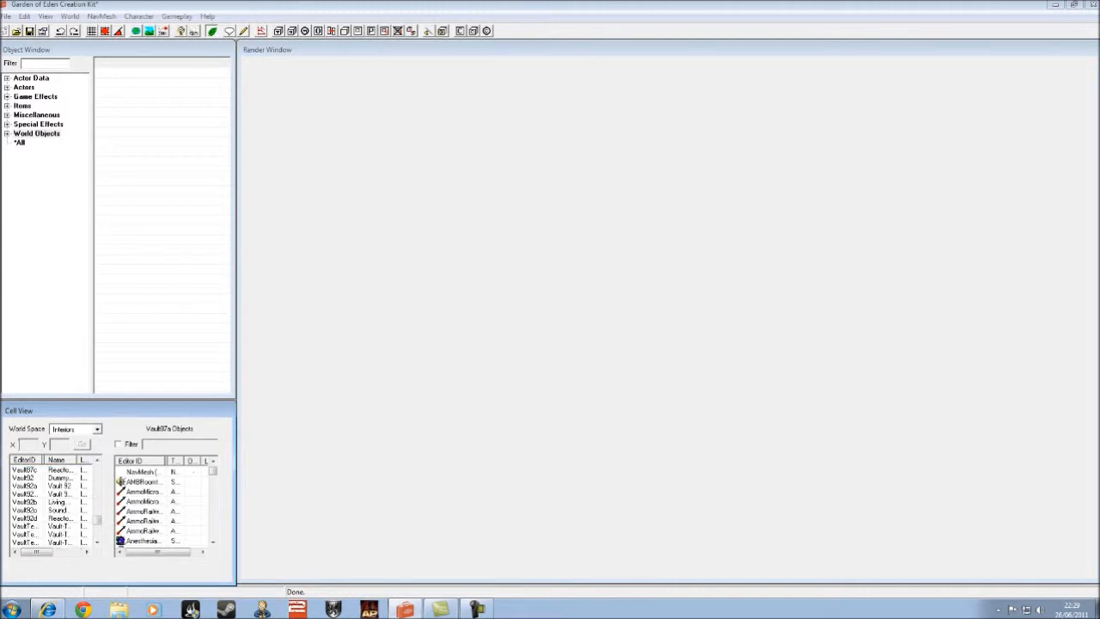
pyautogui.click(38, 485)
pyautogui.rightClick(39, 486)
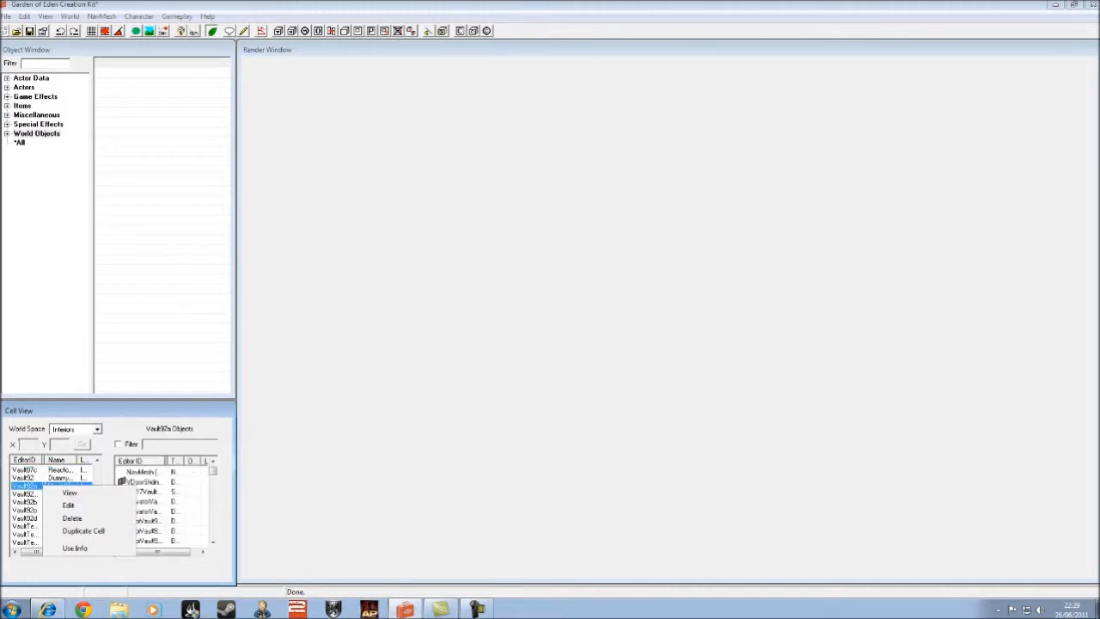
pyautogui.click(83, 530)
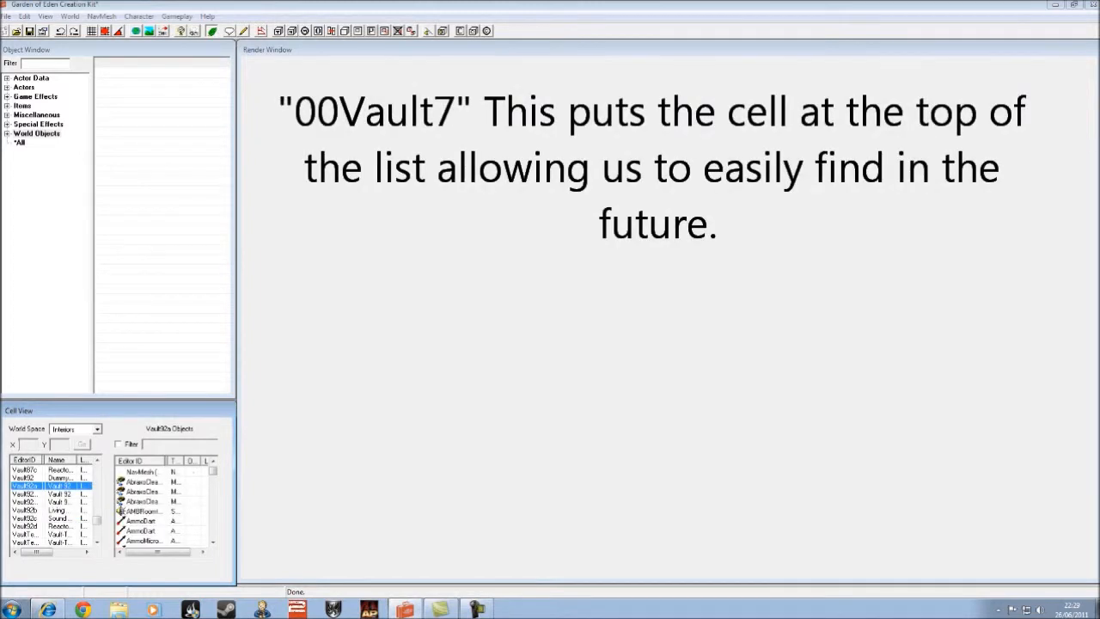
# - Rename the editor ID of the Vault92a copy to 00Vault7
pyautogui.click(34, 494)
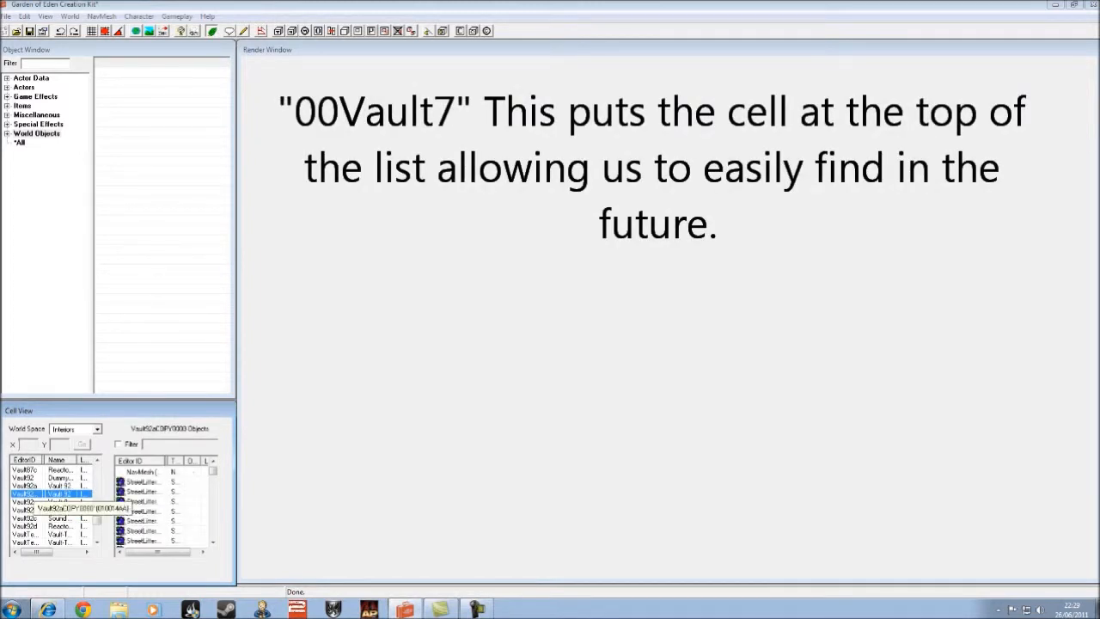
pyautogui.click(35, 493)
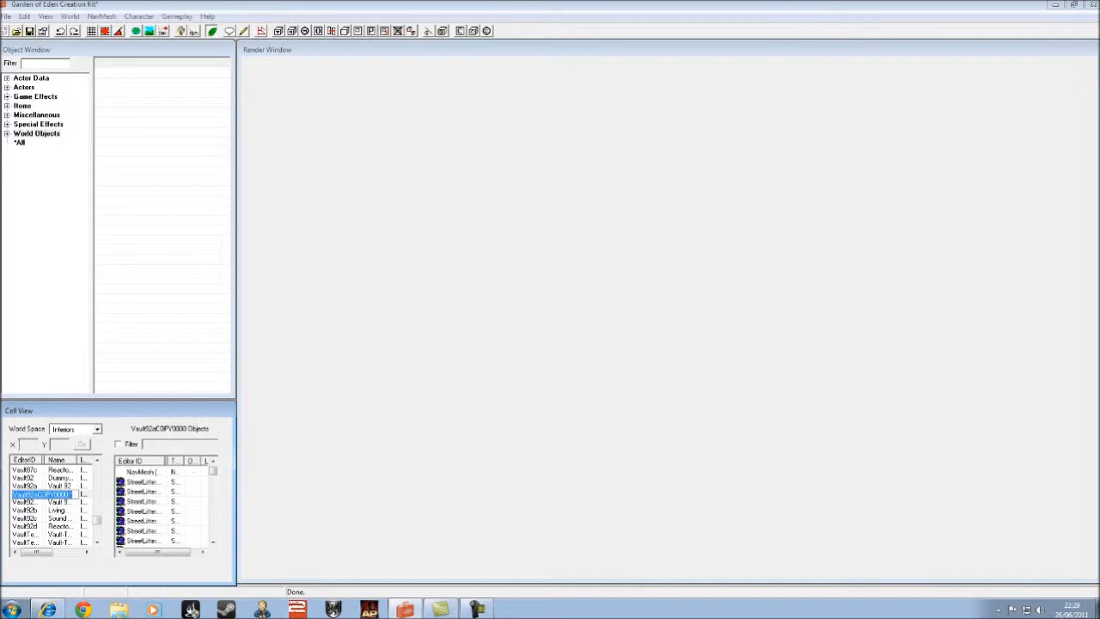
pyautogui.click(54, 494)
pyautogui.press('BackSpace')
pyautogui.press('BackSpace')
pyautogui.press('BackSpace')
pyautogui.press('BackSpace')
pyautogui.press('BackSpace')
pyautogui.press('BackSpace')
pyautogui.press('BackSpace')
pyautogui.press('BackSpace')
pyautogui.press('BackSpace')
pyautogui.press('BackSpace')
pyautogui.press('BackSpace')
pyautogui.press('BackSpace')
pyautogui.press('BackSpace')
pyautogui.press('BackSpace')
pyautogui.press('BackSpace')
pyautogui.press('BackSpace')
pyautogui.press('BackSpace')
pyautogui.press('BackSpace')
pyautogui.write('Vau')
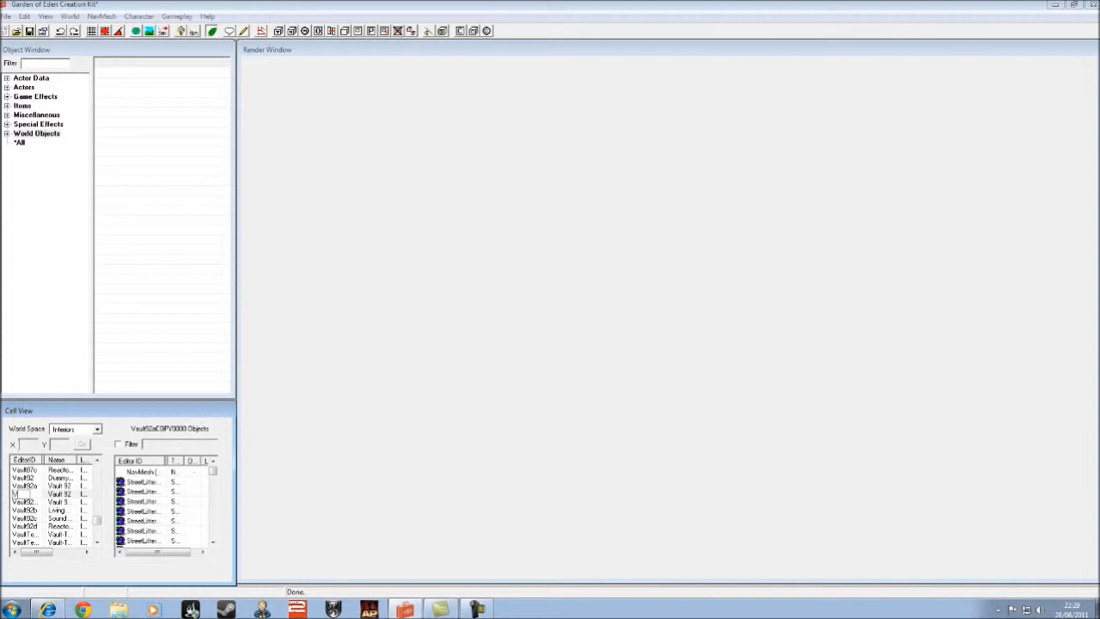
pyautogui.write('lt')
pyautogui.press('Home')
pyautogui.write('00')
pyautogui.write('7')
pyautogui.press('Return')
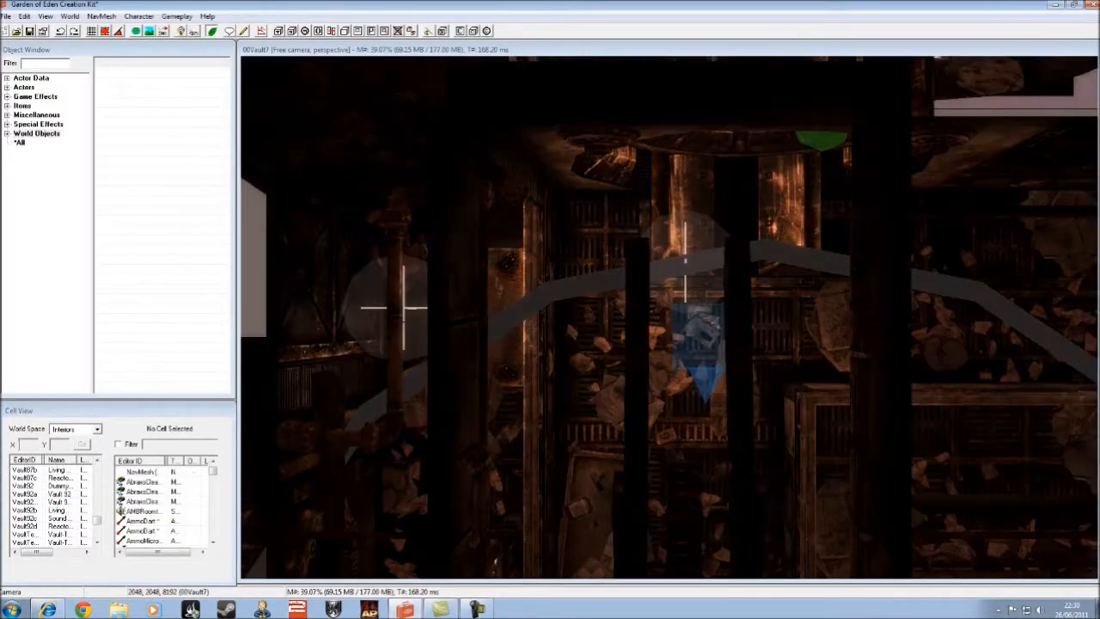
# - Delete all placed objects in the 00Vault7 cell, selecting everything from the NavMesh entry down to the last XMarkerHeading
pyautogui.click(702, 185)
pyautogui.scroll(-10, 703, 185)
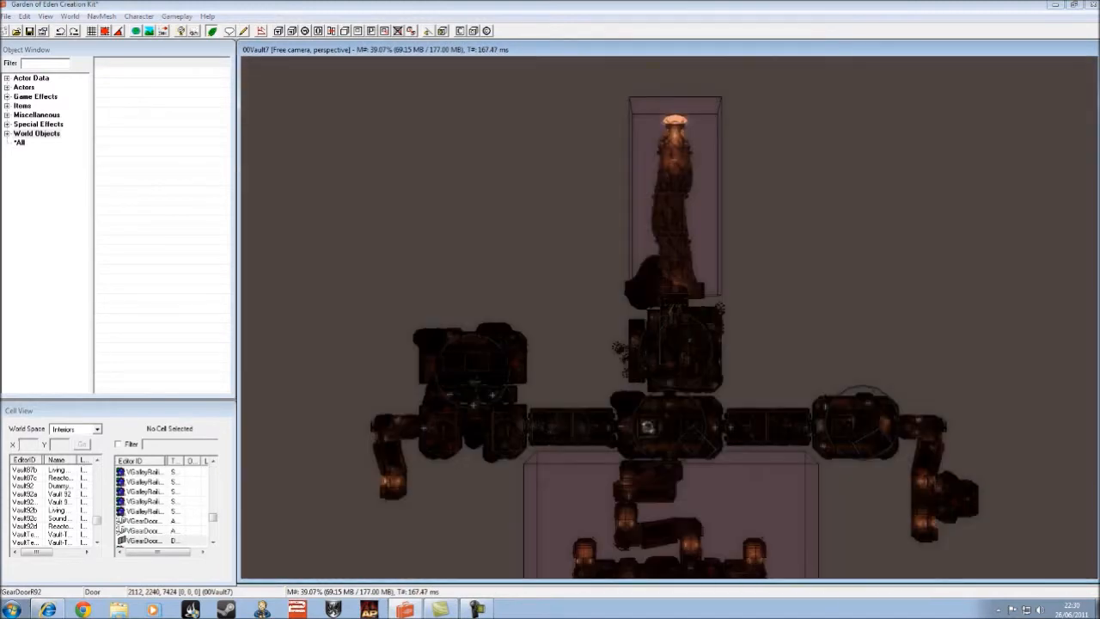
pyautogui.keyDown('shift'); pyautogui.moveTo(703, 184); pyautogui.dragTo(810, 131, button='middle'); pyautogui.keyUp('shift')
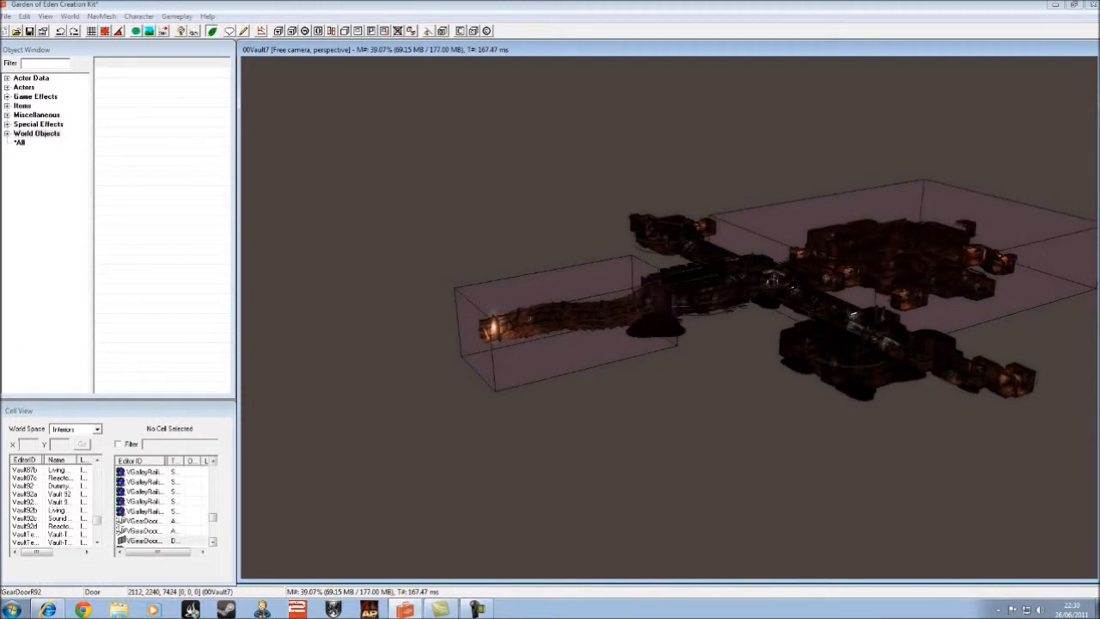
pyautogui.moveTo(213, 517); pyautogui.dragTo(213, 470)
pyautogui.click(144, 471)
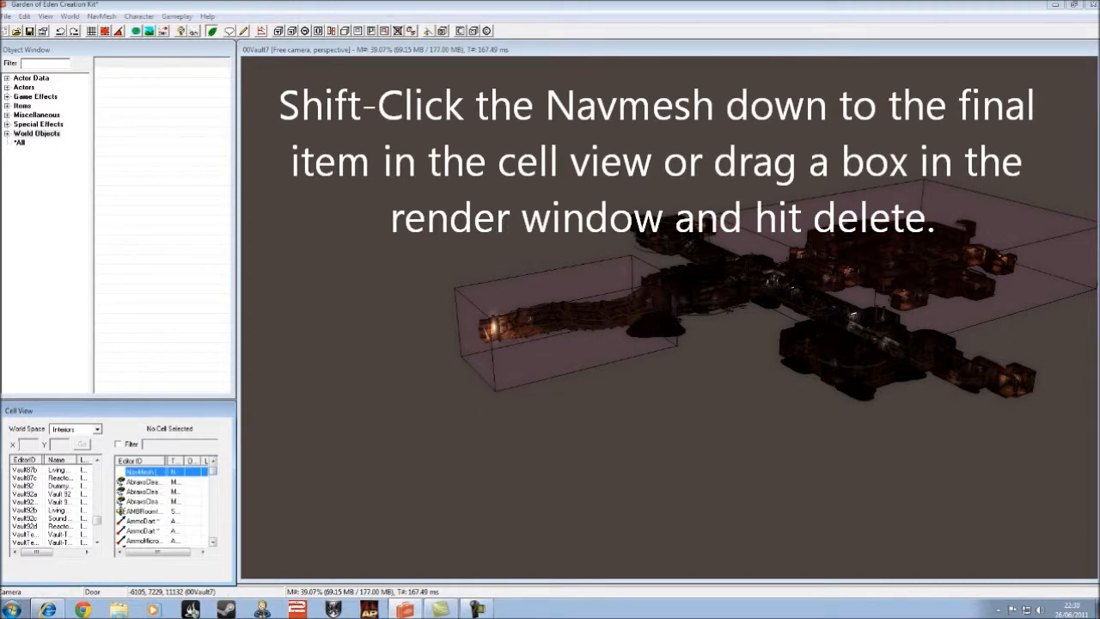
pyautogui.moveTo(213, 471); pyautogui.dragTo(213, 533)
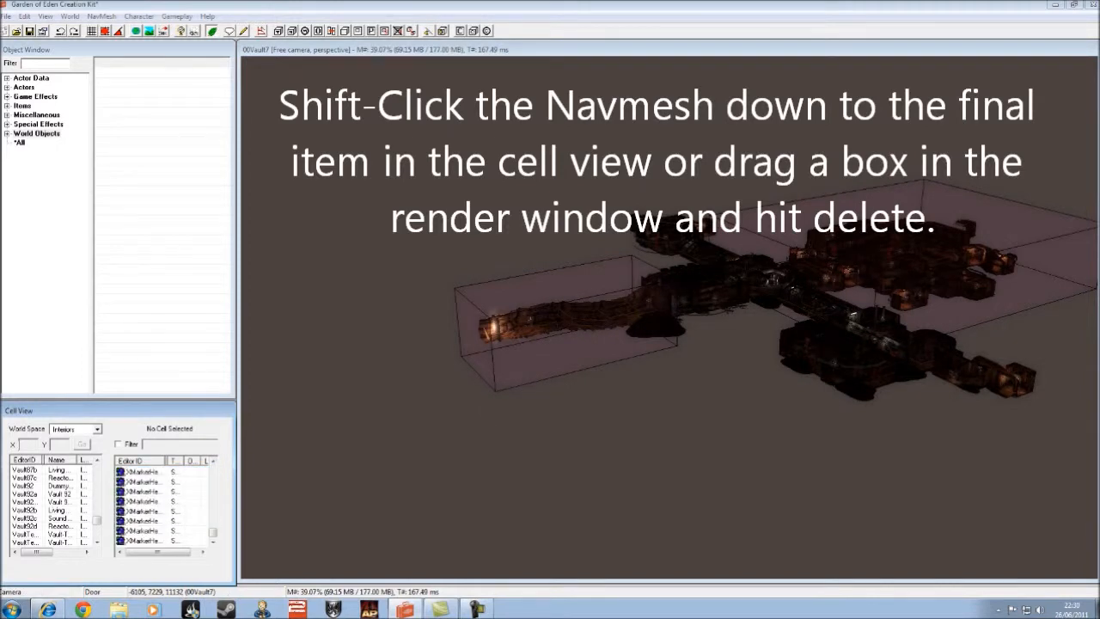
pyautogui.keyDown('shift'); pyautogui.click(145, 540); pyautogui.keyUp('shift')
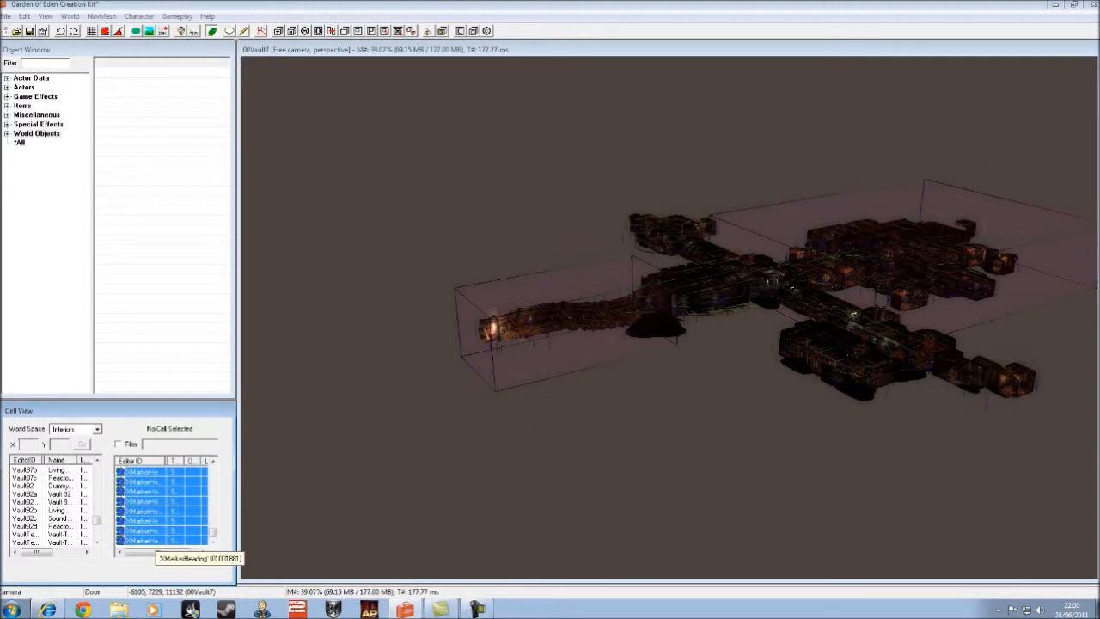
pyautogui.press('Delete')
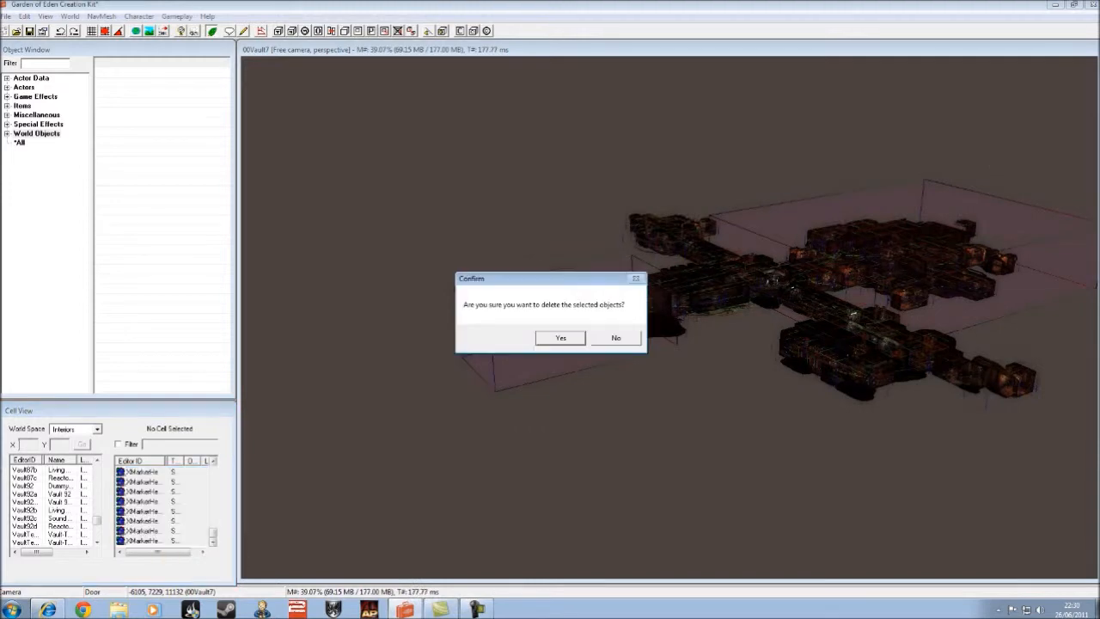
pyautogui.press('Return')
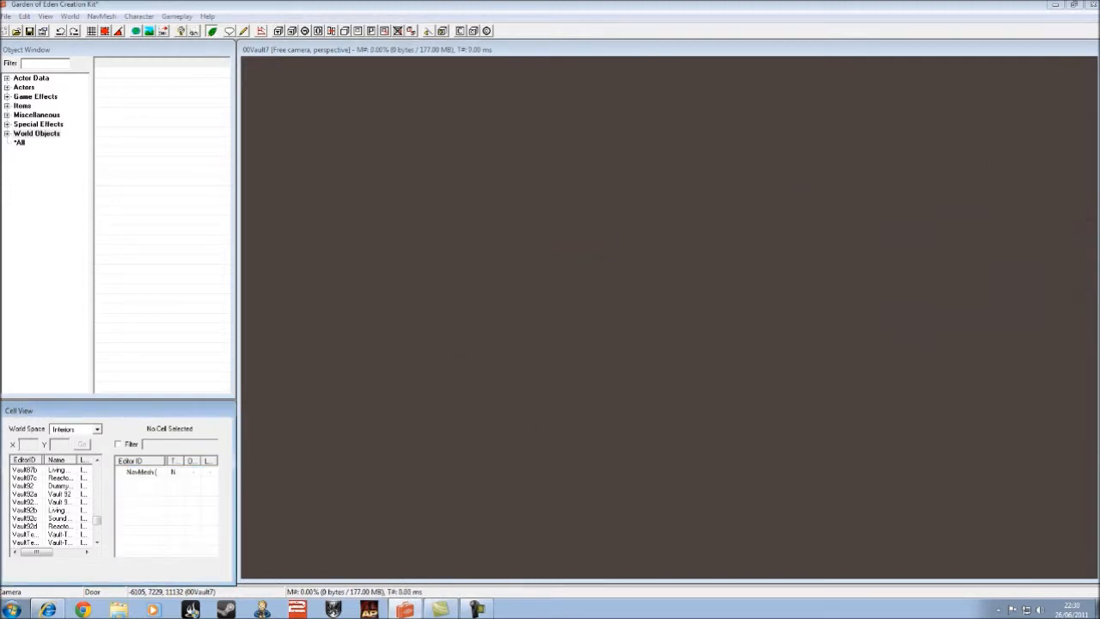
# - Remove the remaining navmesh from the 00Vault7 cell
pyautogui.click(142, 472)
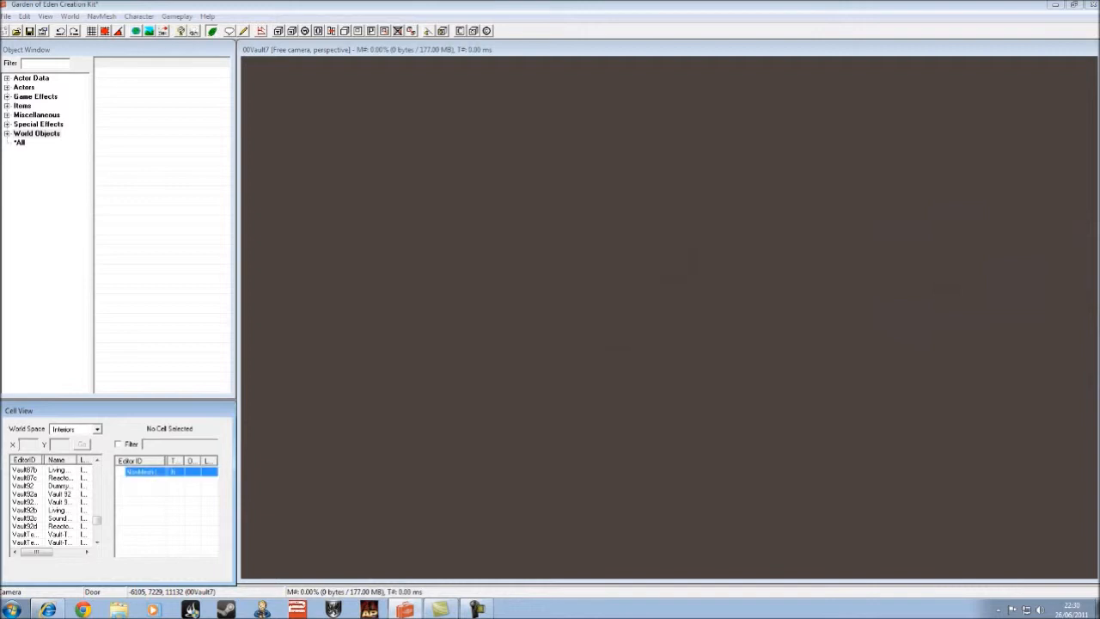
pyautogui.click(101, 16)
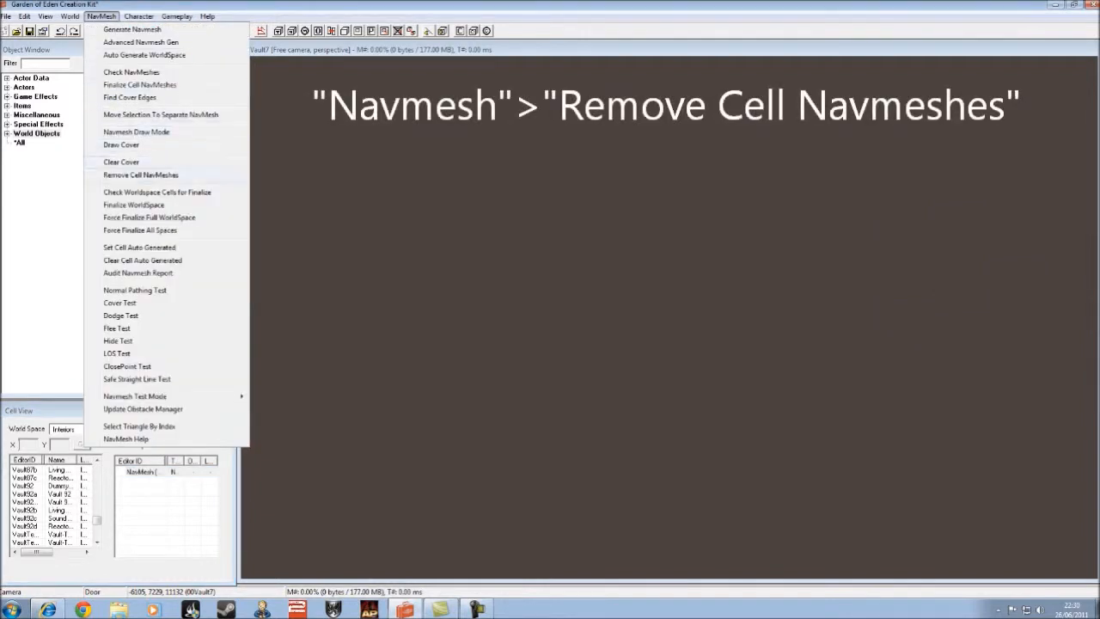
pyautogui.click(141, 174)
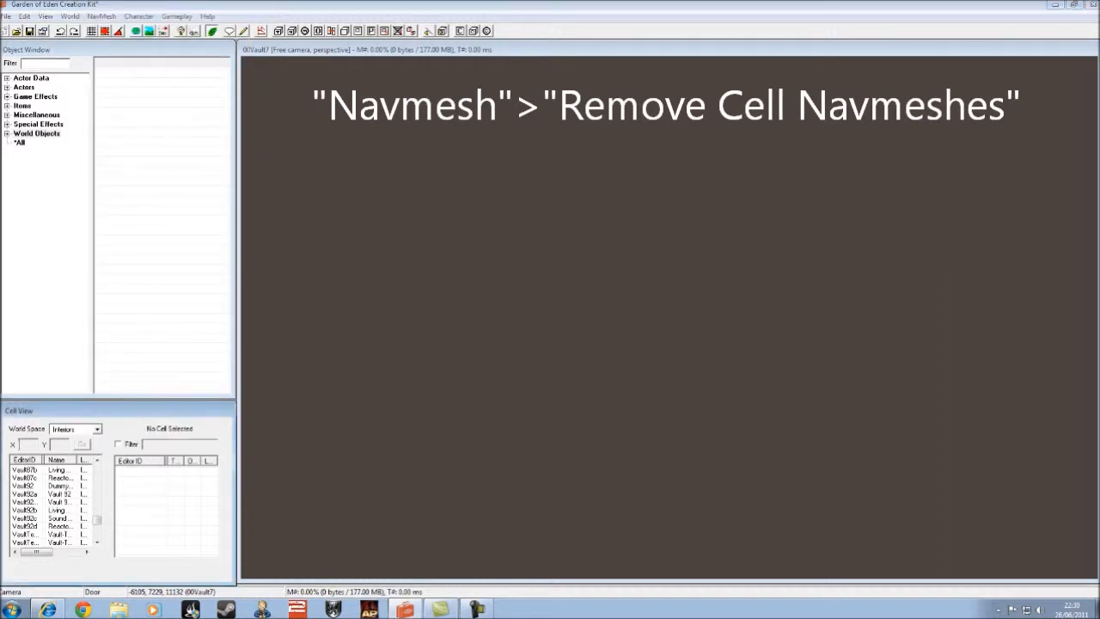
# - Change the display name of the 00Vault7 cell to Vault 7 in its interior data
pyautogui.click(25, 518)
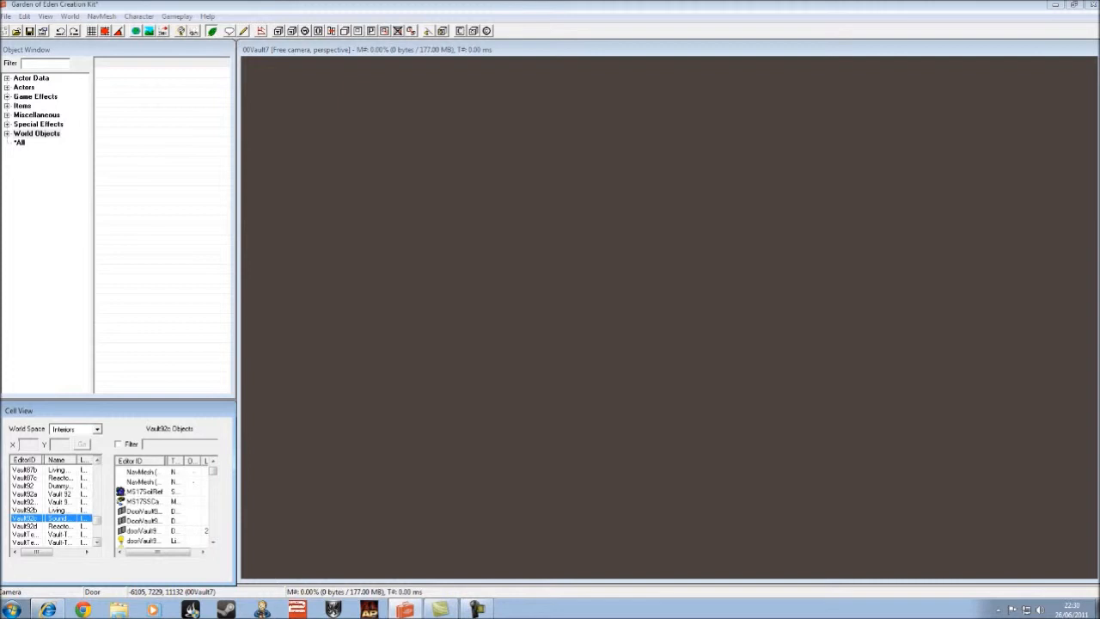
pyautogui.moveTo(97, 520); pyautogui.dragTo(97, 469)
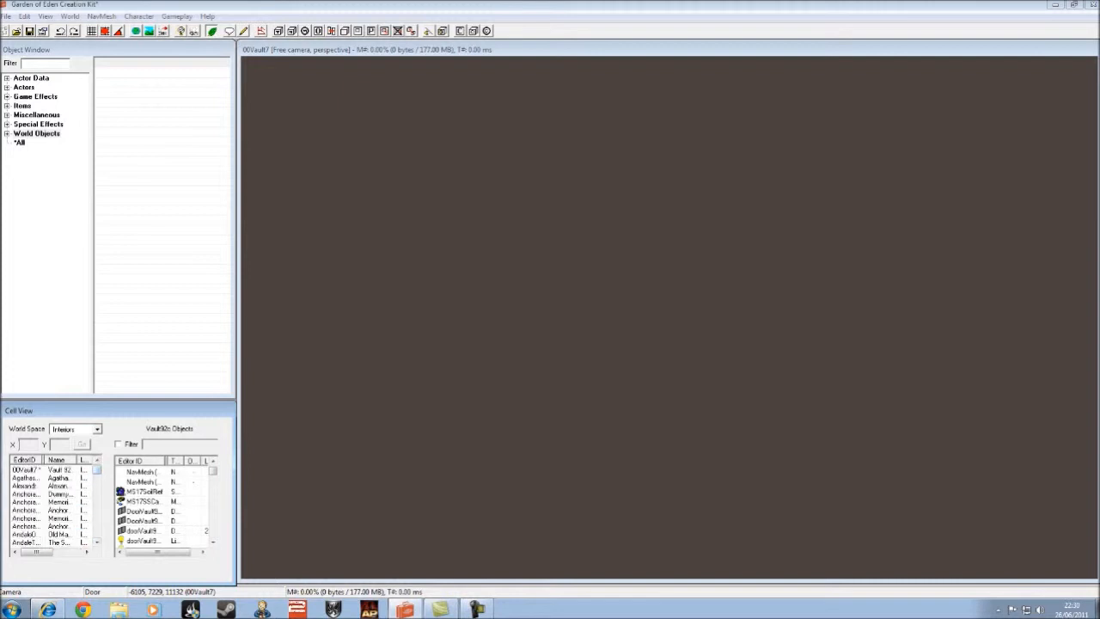
pyautogui.click(26, 470)
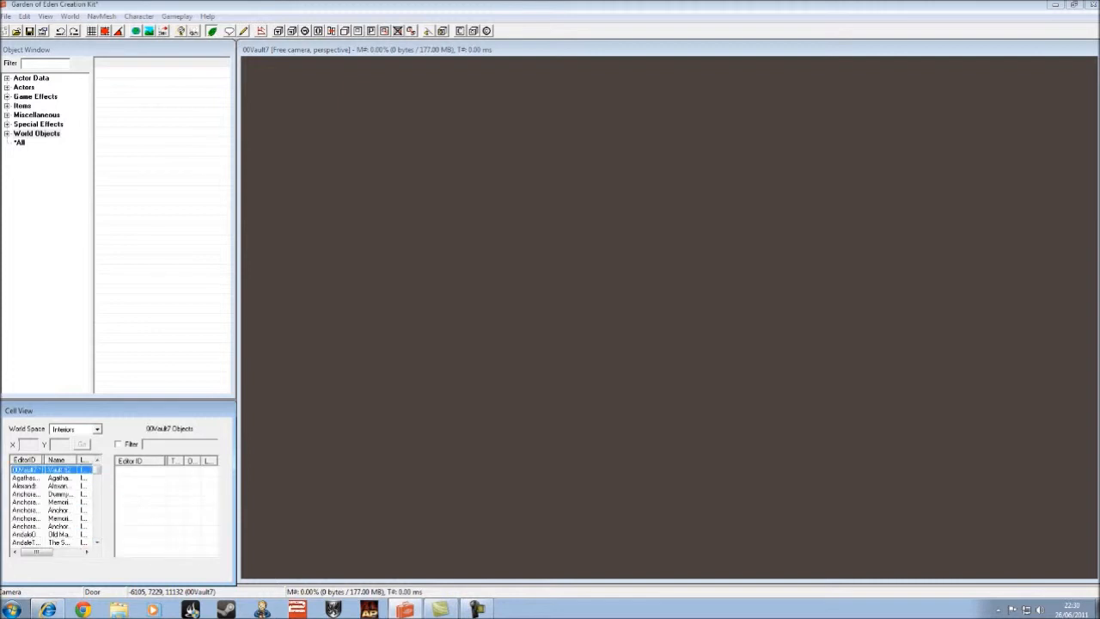
pyautogui.rightClick(49, 469)
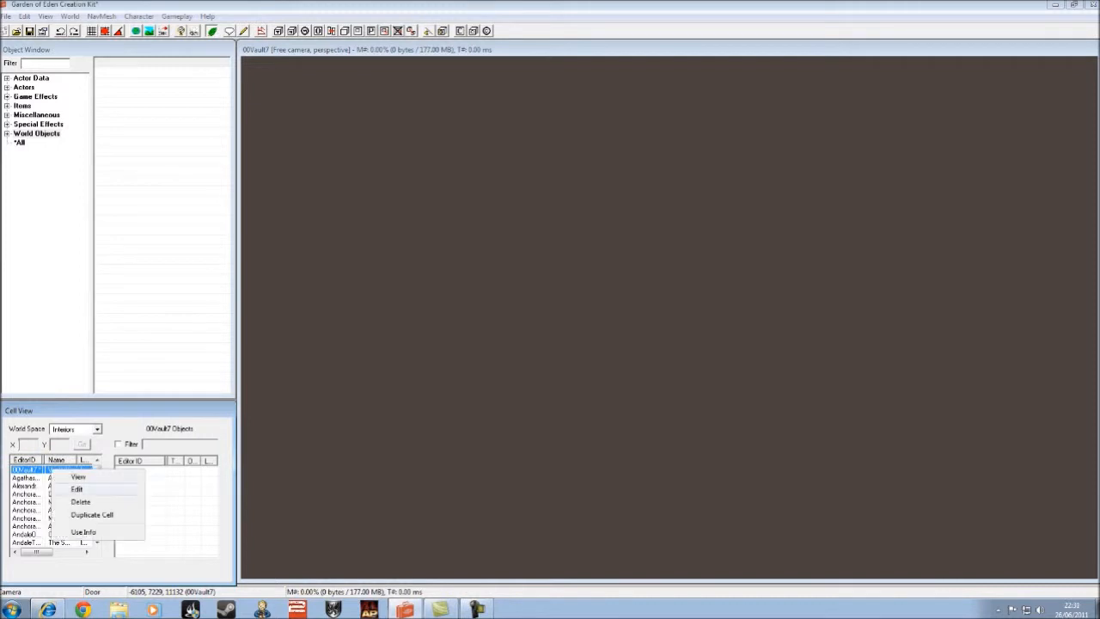
pyautogui.click(77, 488)
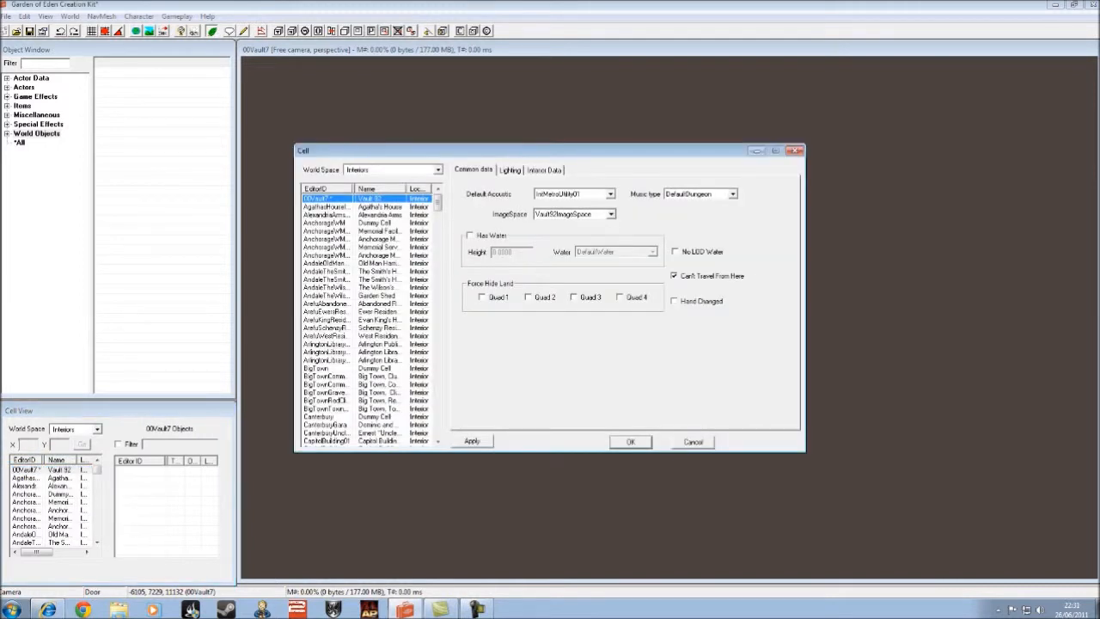
pyautogui.click(510, 169)
pyautogui.click(544, 169)
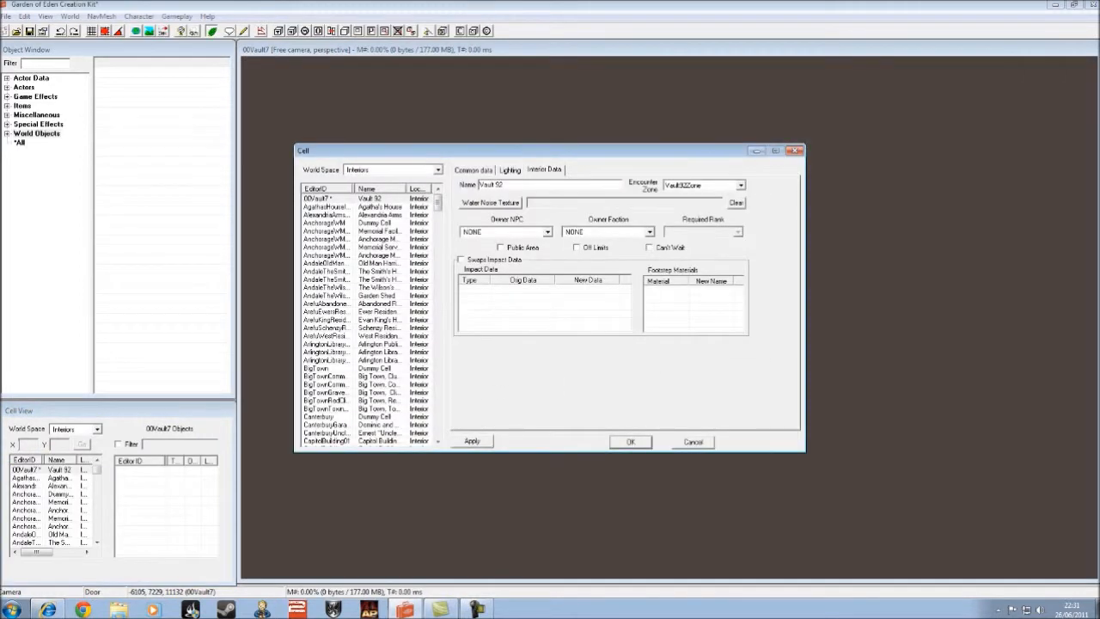
pyautogui.moveTo(504, 184); pyautogui.dragTo(478, 184)
pyautogui.write('Vault 7')
pyautogui.press('Return')
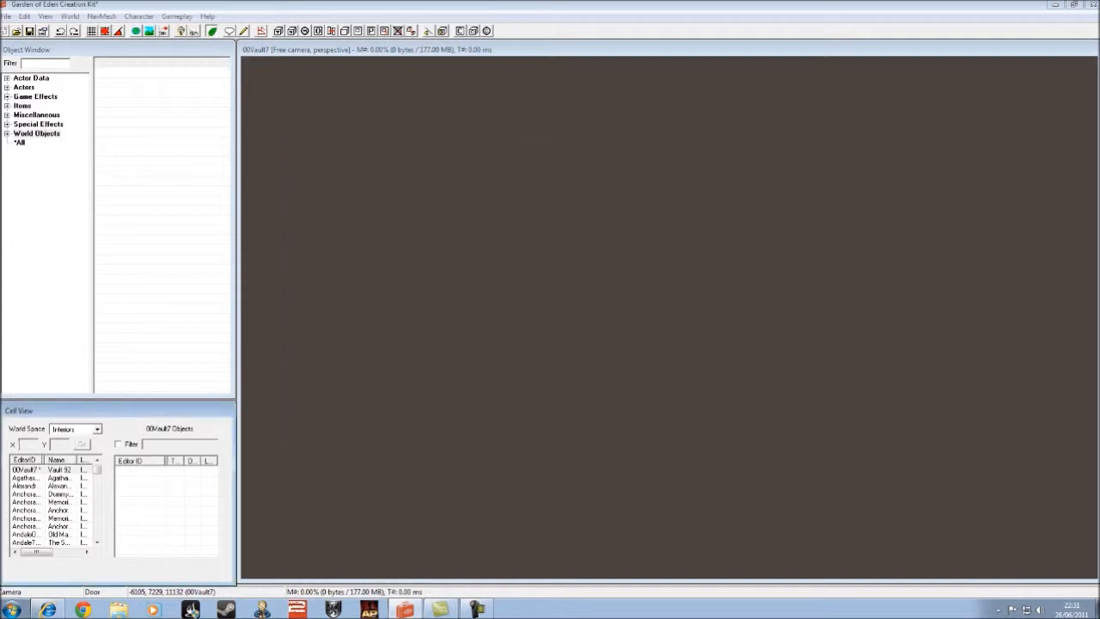
pyautogui.click(26, 477)
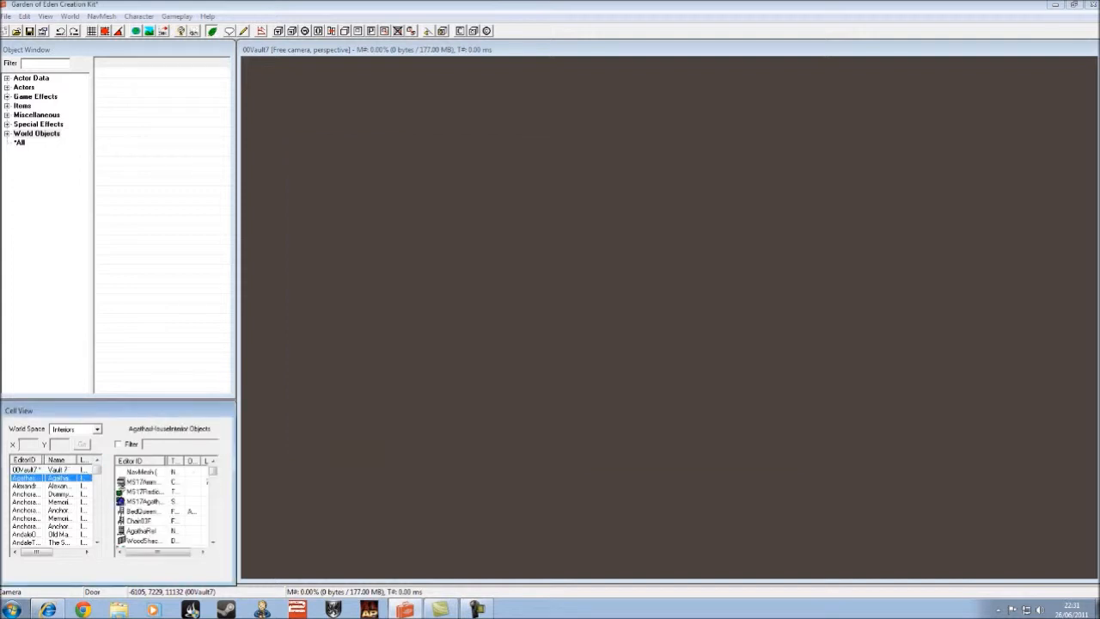
pyautogui.click(26, 470)
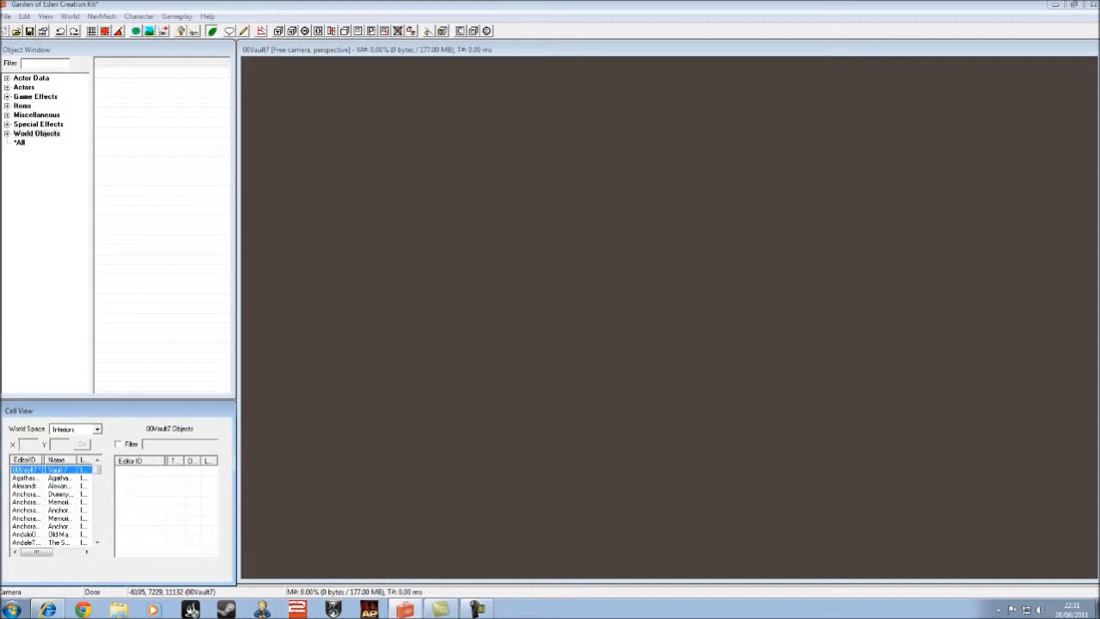
# - Expand the ruined vault dungeon statics within the world objects
pyautogui.click(7, 133)
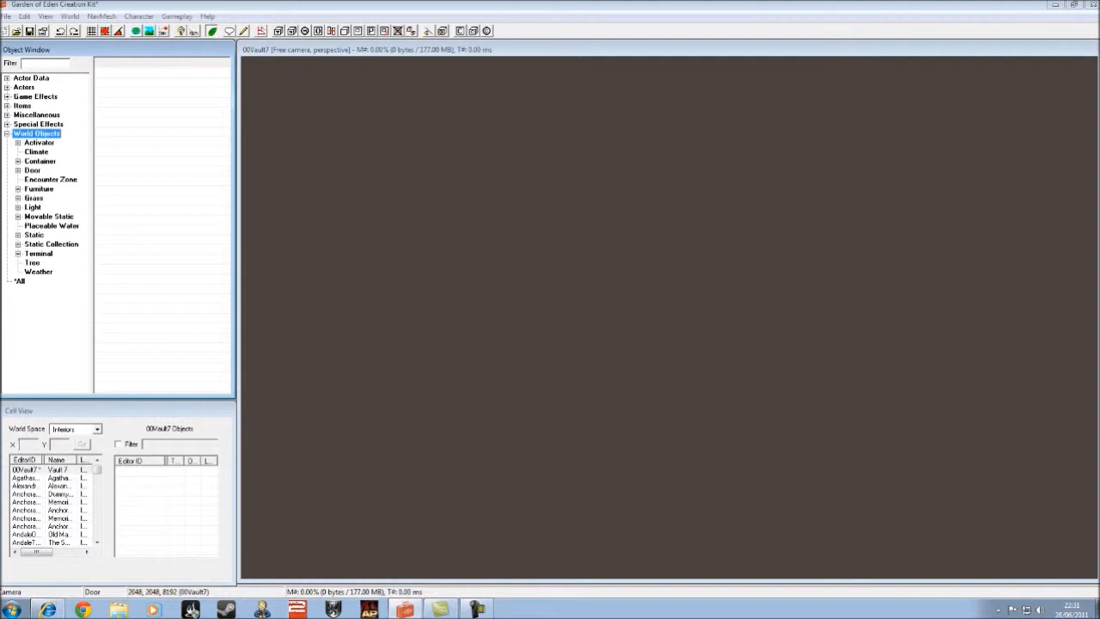
pyautogui.click(18, 235)
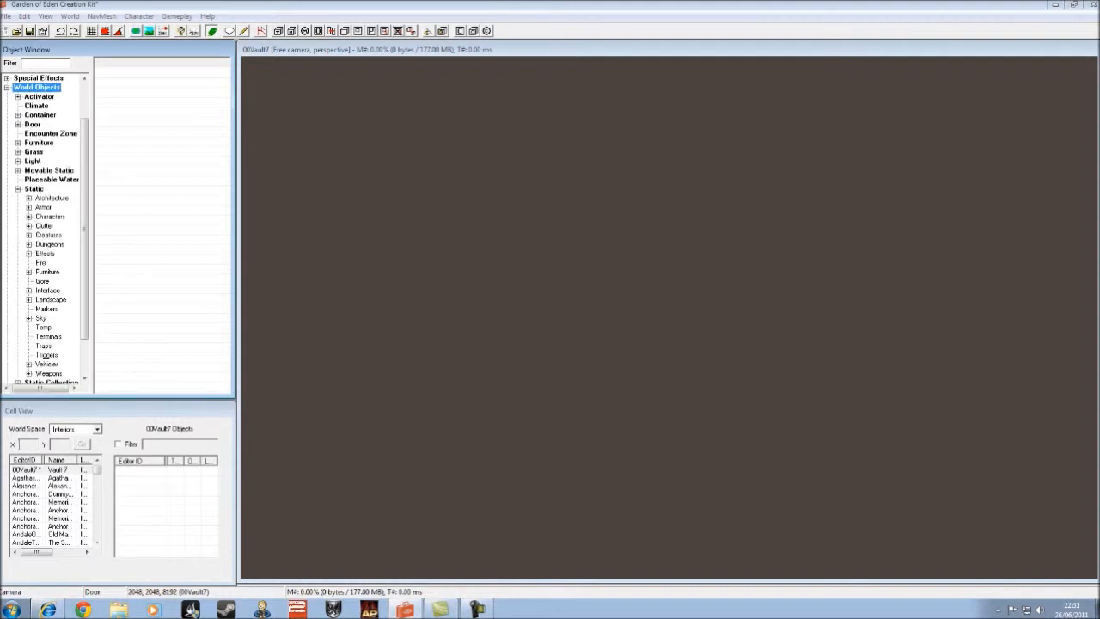
pyautogui.click(48, 234)
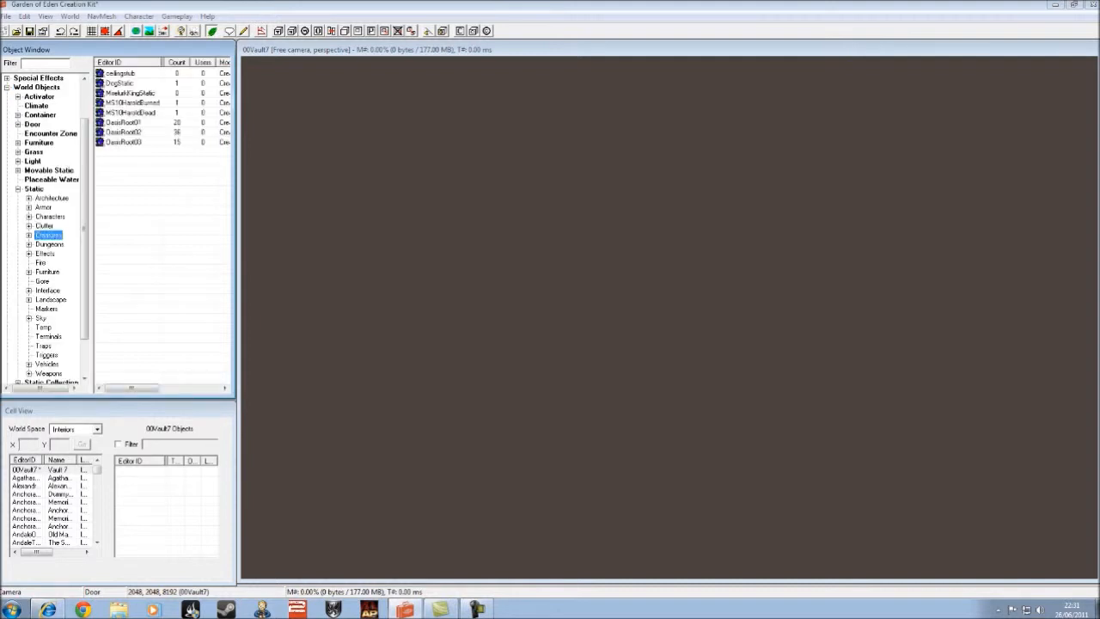
pyautogui.click(47, 272)
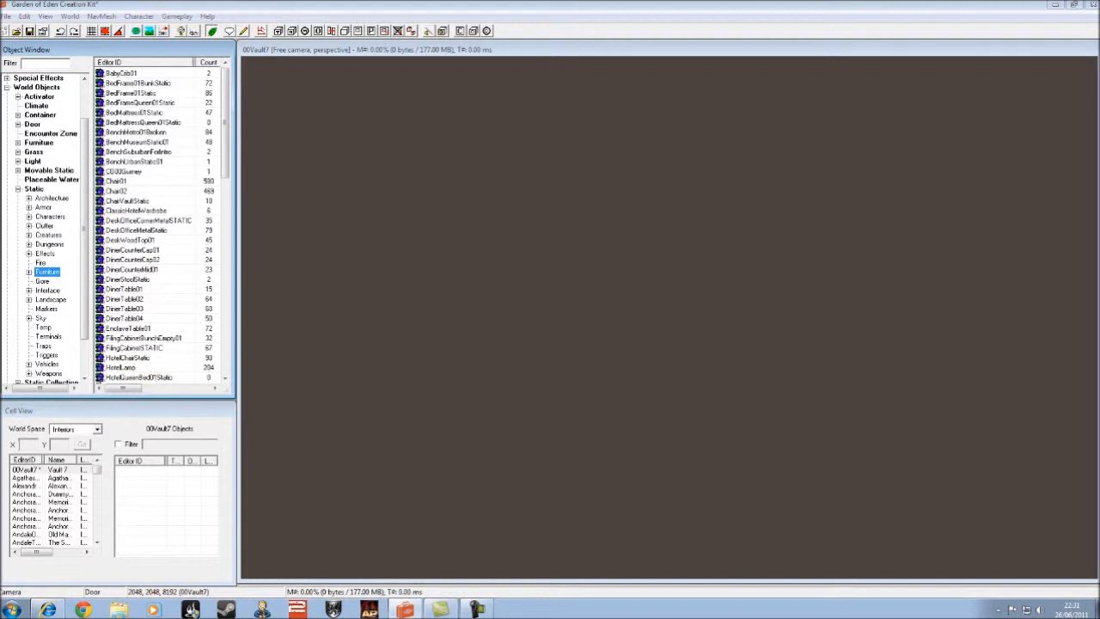
pyautogui.doubleClick(49, 244)
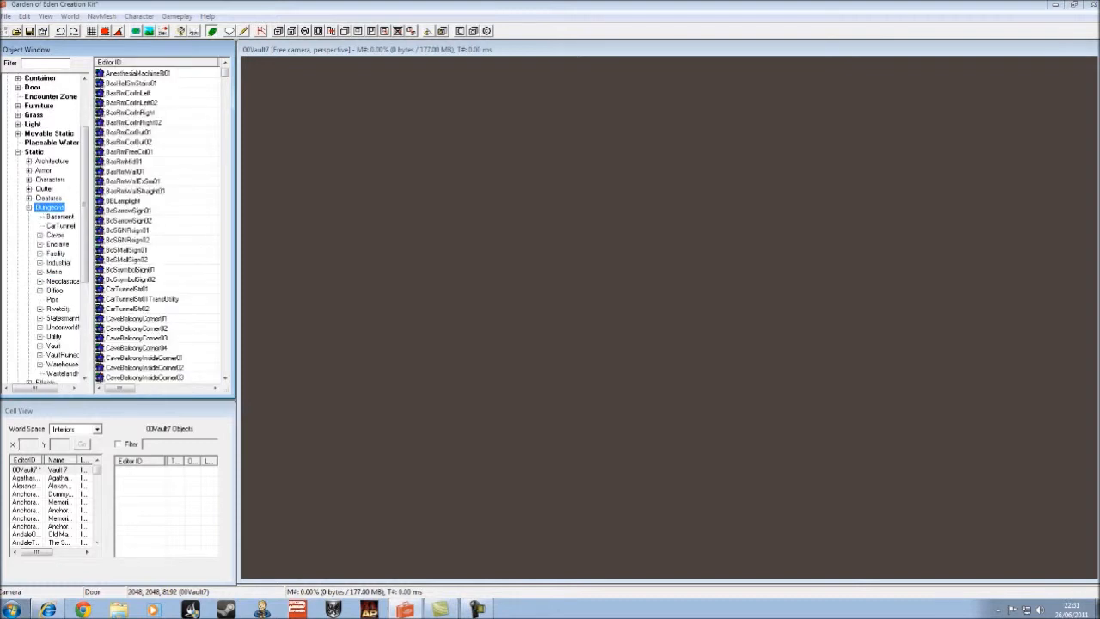
pyautogui.click(62, 355)
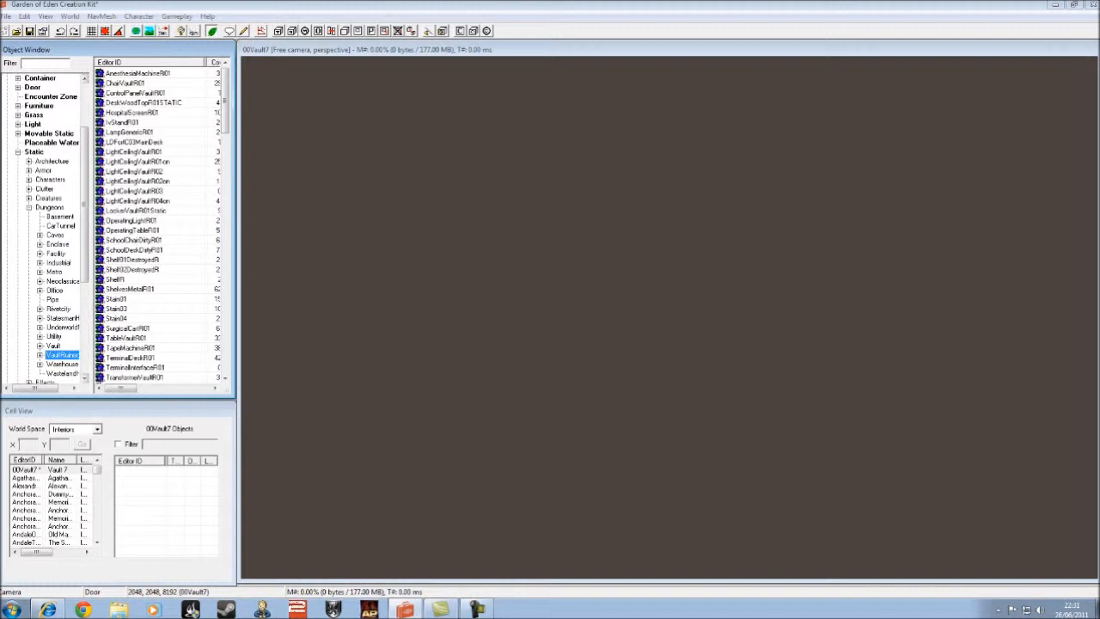
pyautogui.doubleClick(61, 355)
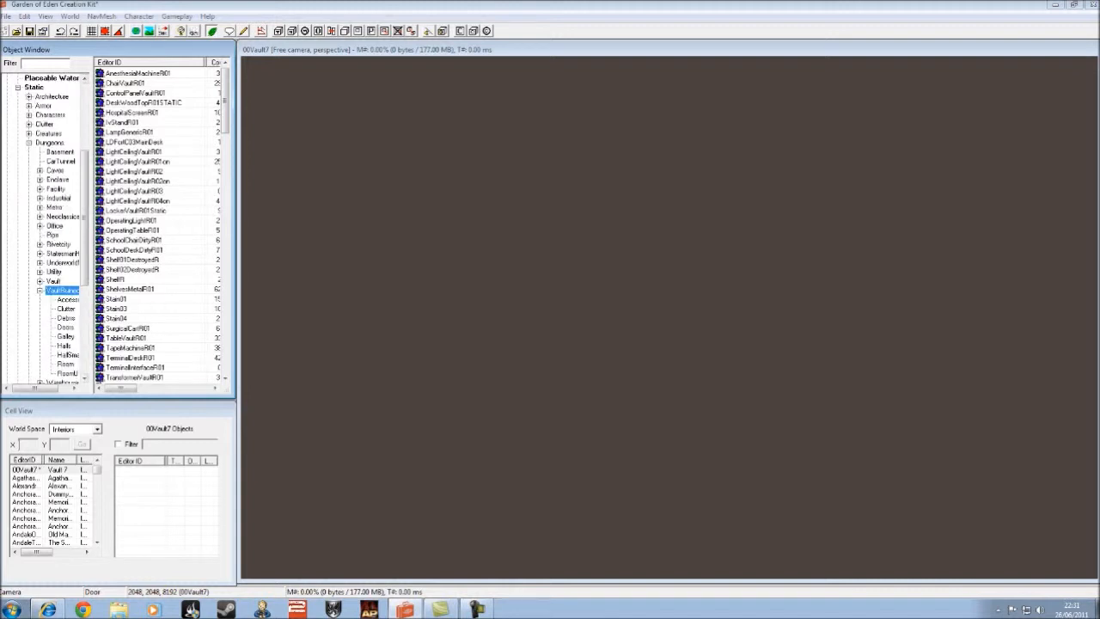
# - Place the small hall piece VHallSm1WayR01 from the ruined vault statics in the empty cell and brighten the view
pyautogui.click(64, 346)
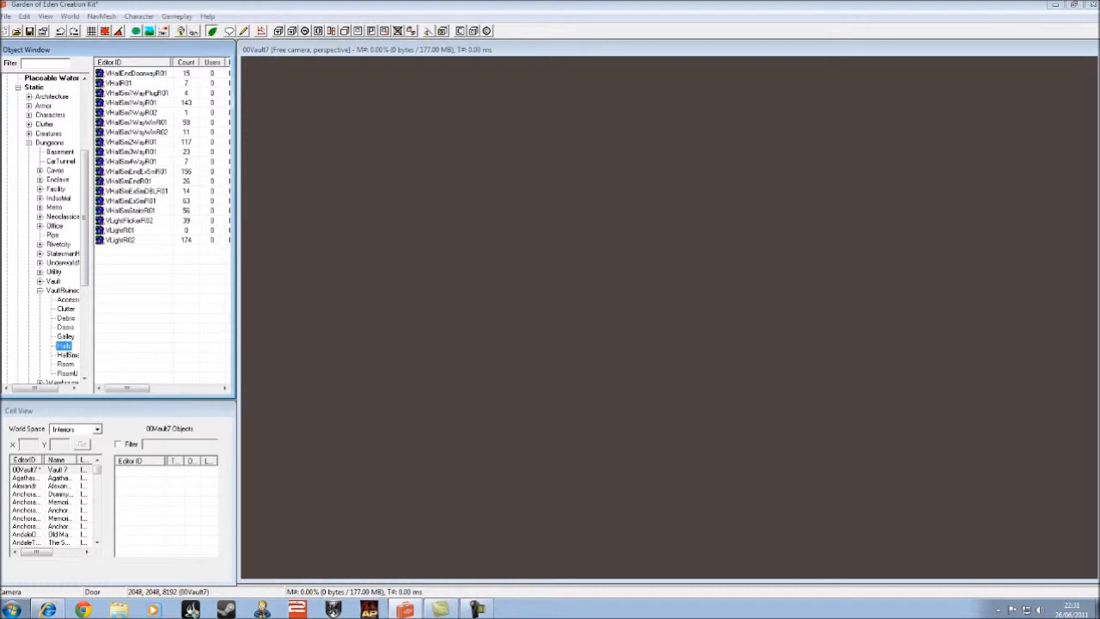
pyautogui.click(120, 84)
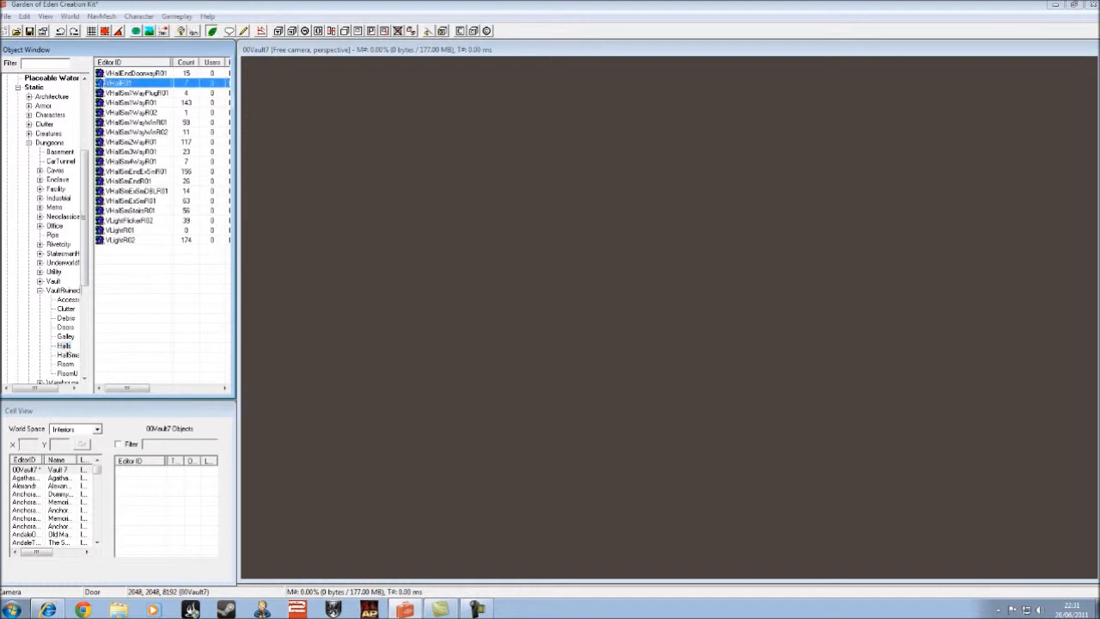
pyautogui.click(68, 355)
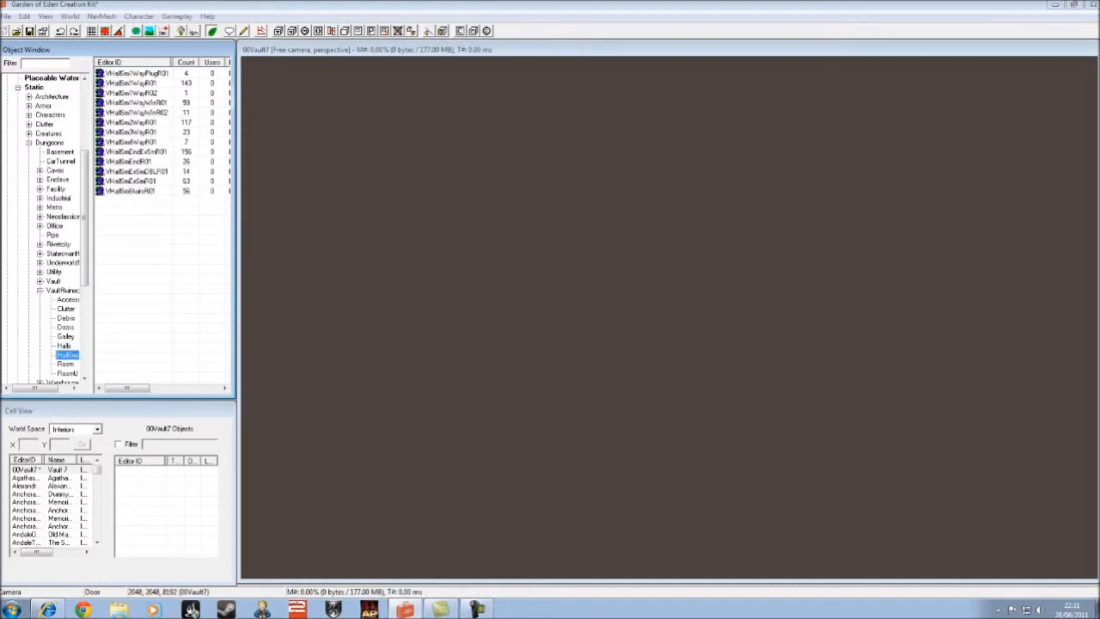
pyautogui.click(137, 74)
pyautogui.click(130, 84)
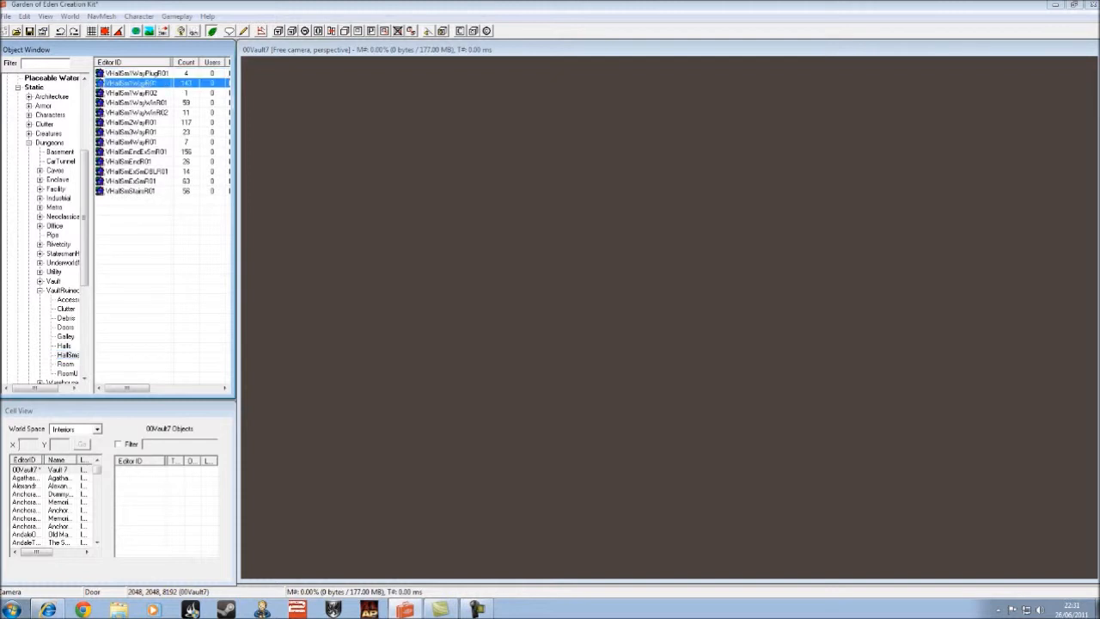
pyautogui.moveTo(131, 83); pyautogui.dragTo(632, 259)
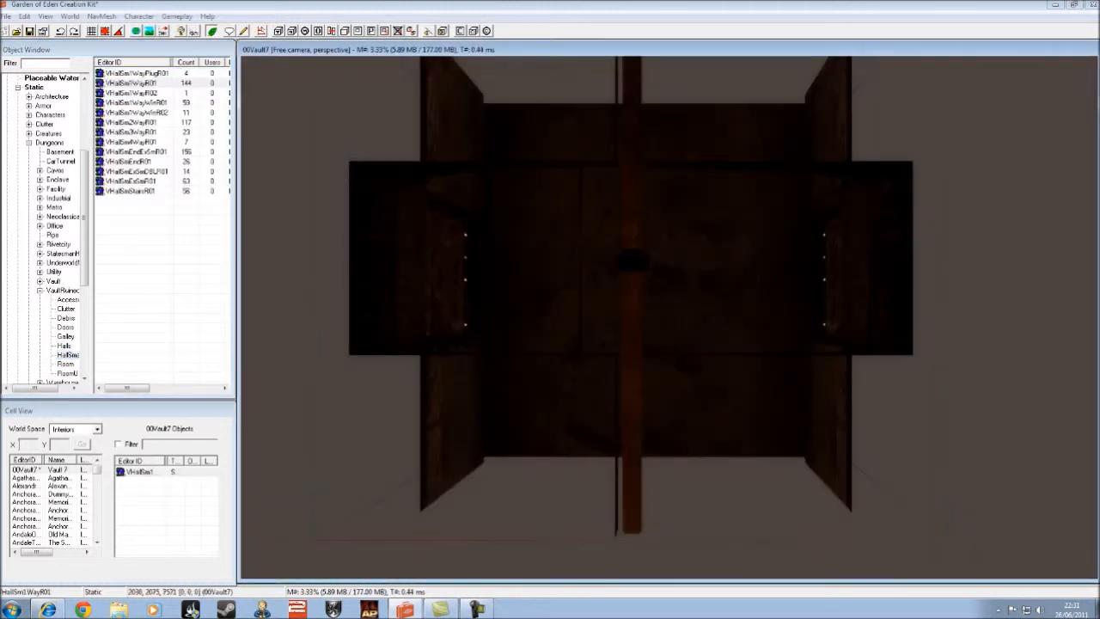
pyautogui.keyDown('shift'); pyautogui.moveTo(632, 260); pyautogui.dragTo(696, 142, button='middle'); pyautogui.keyUp('shift')
pyautogui.press('a')
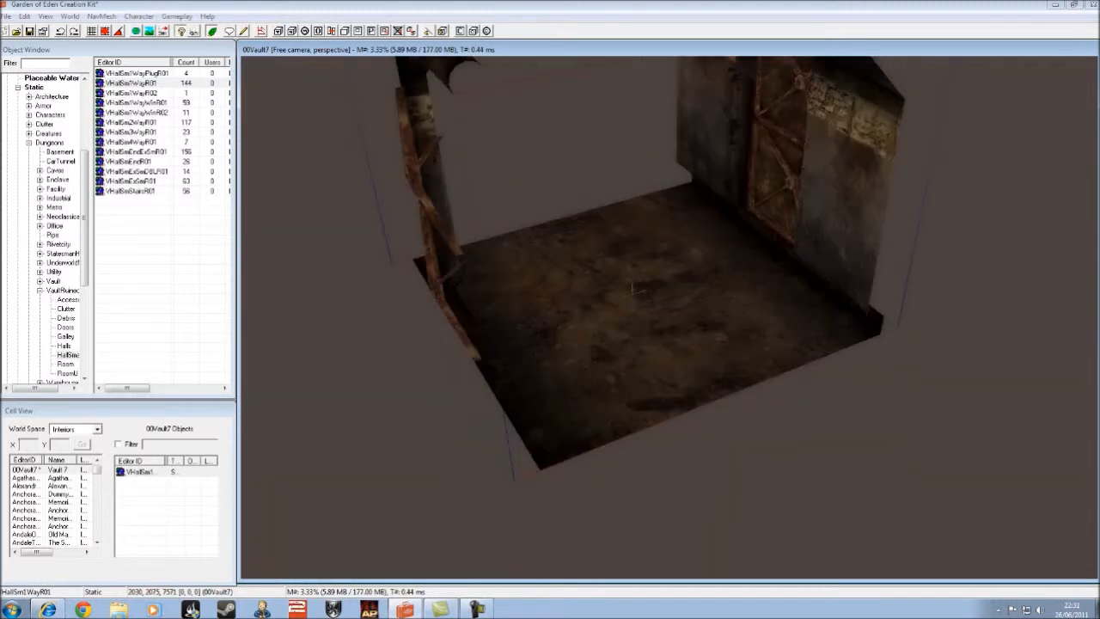
# - Move the hall piece with grid snapping to position 2048, 2048, 7552
pyautogui.keyDown('shift'); pyautogui.moveTo(633, 289); pyautogui.dragTo(718, 288, button='middle'); pyautogui.keyUp('shift')
pyautogui.keyDown('shift'); pyautogui.moveTo(637, 313); pyautogui.dragTo(718, 331, button='middle'); pyautogui.keyUp('shift')
pyautogui.moveTo(718, 331); pyautogui.dragTo(750, 306)
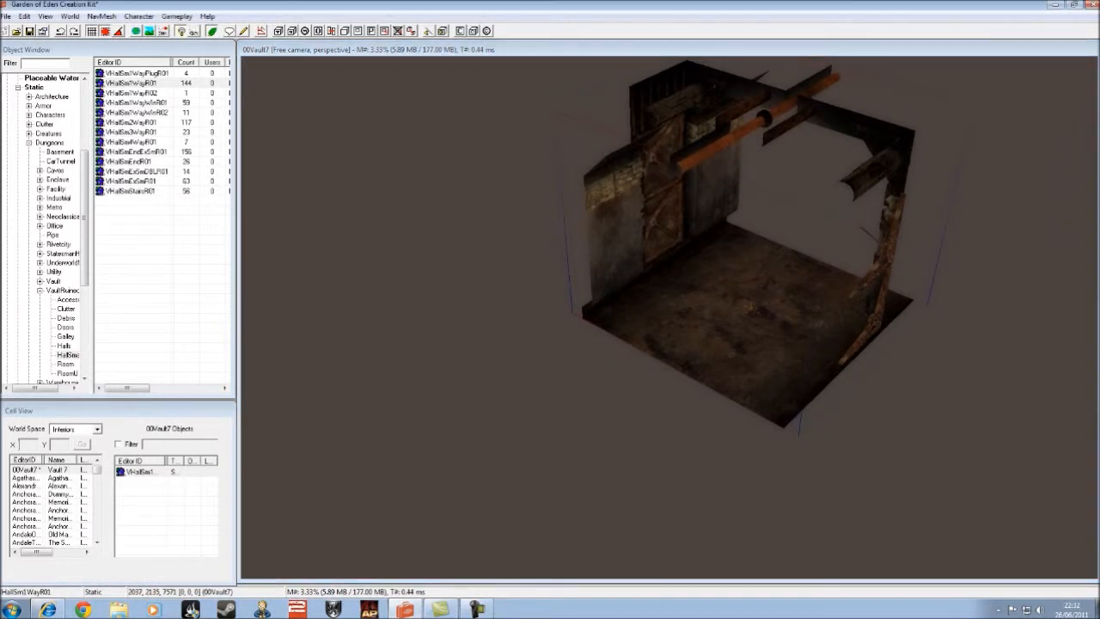
pyautogui.moveTo(749, 308); pyautogui.dragTo(689, 265, button='middle')
pyautogui.moveTo(689, 264); pyautogui.dragTo(695, 371)
pyautogui.scroll(5, 695, 371)
pyautogui.scroll(-6, 695, 371)
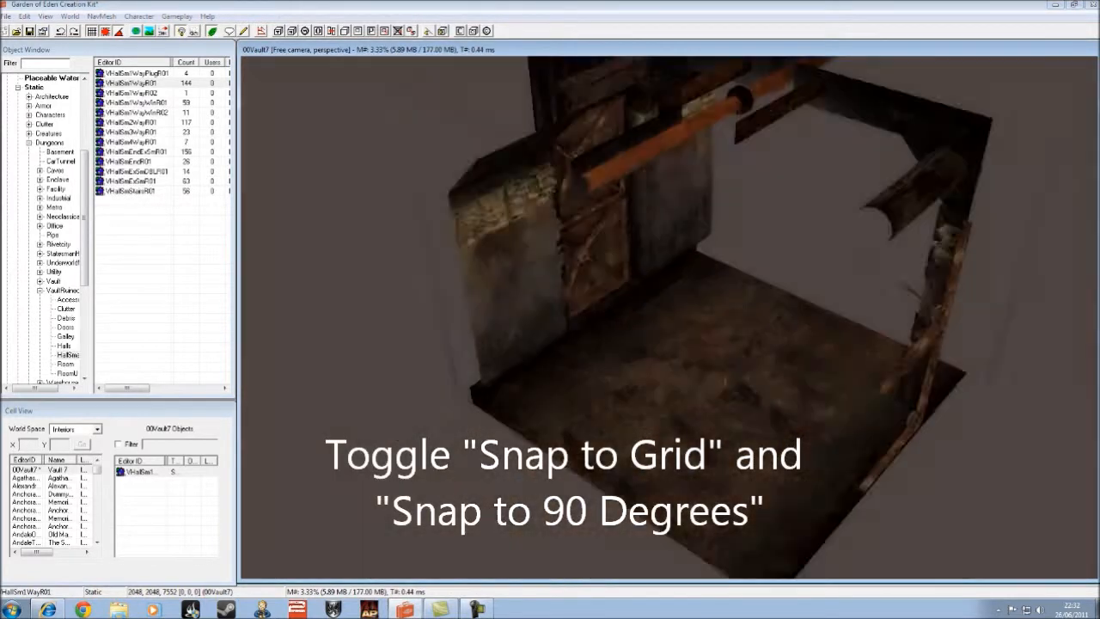
pyautogui.keyDown('shift'); pyautogui.moveTo(695, 371); pyautogui.dragTo(748, 335, button='middle'); pyautogui.keyUp('shift')
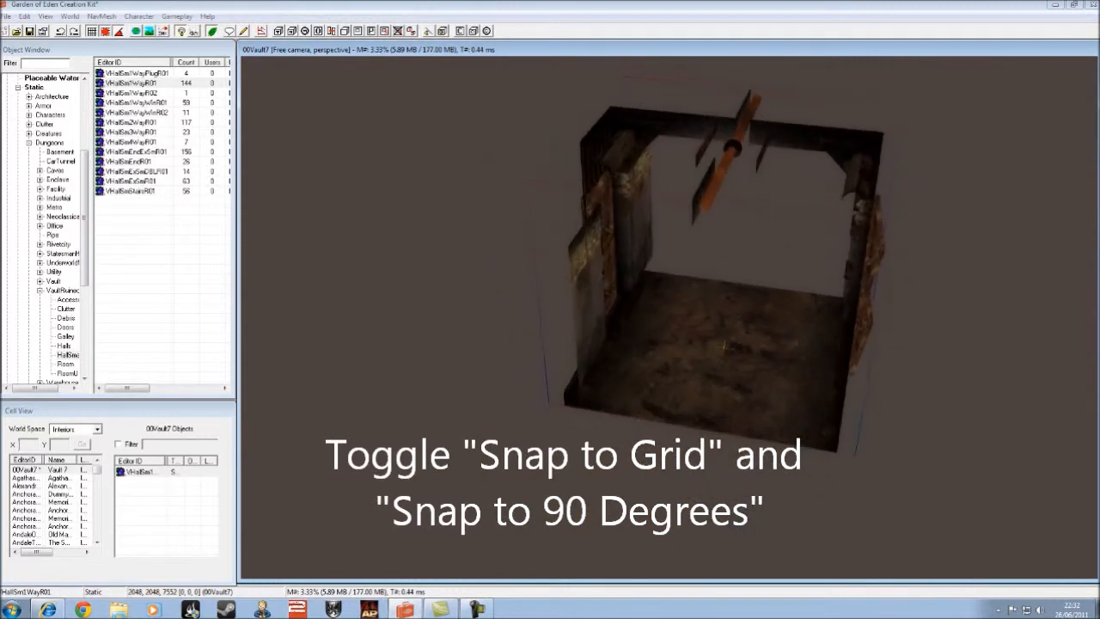
# - Duplicate the small hall piece and place the copy flush against the original at position 2048, 2304, 7552
pyautogui.press('t')
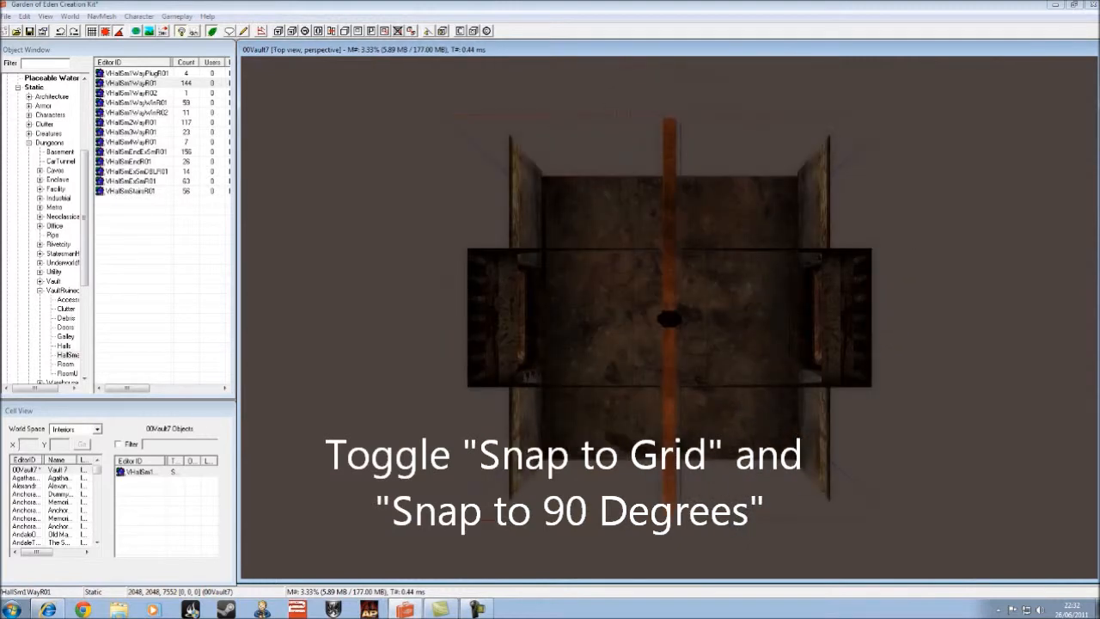
pyautogui.moveTo(670, 318)
pyautogui.keyDown('shift'); pyautogui.mouseDown(button='middle')
pyautogui.moveTo(670, 400)
pyautogui.moveTo(679, 318)
pyautogui.moveTo(797, 324)
pyautogui.moveTo(653, 320)
pyautogui.mouseUp(button='middle'); pyautogui.keyUp('shift')
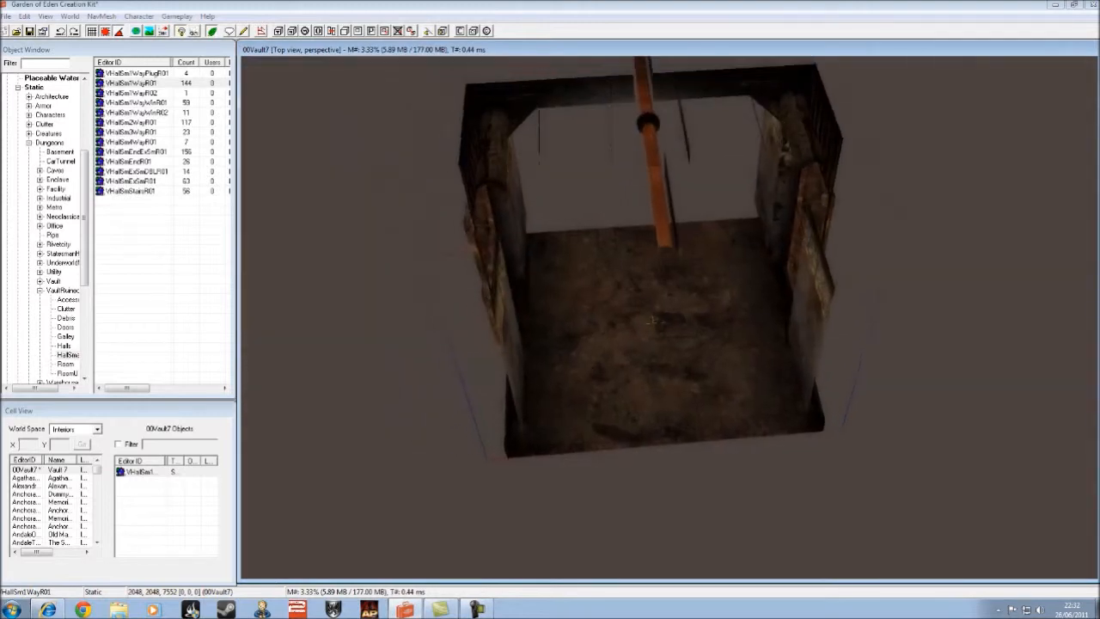
pyautogui.moveTo(653, 320)
pyautogui.mouseDown(button='right')
pyautogui.moveTo(687, 320)
pyautogui.moveTo(619, 320)
pyautogui.moveTo(652, 321)
pyautogui.mouseUp(button='right')
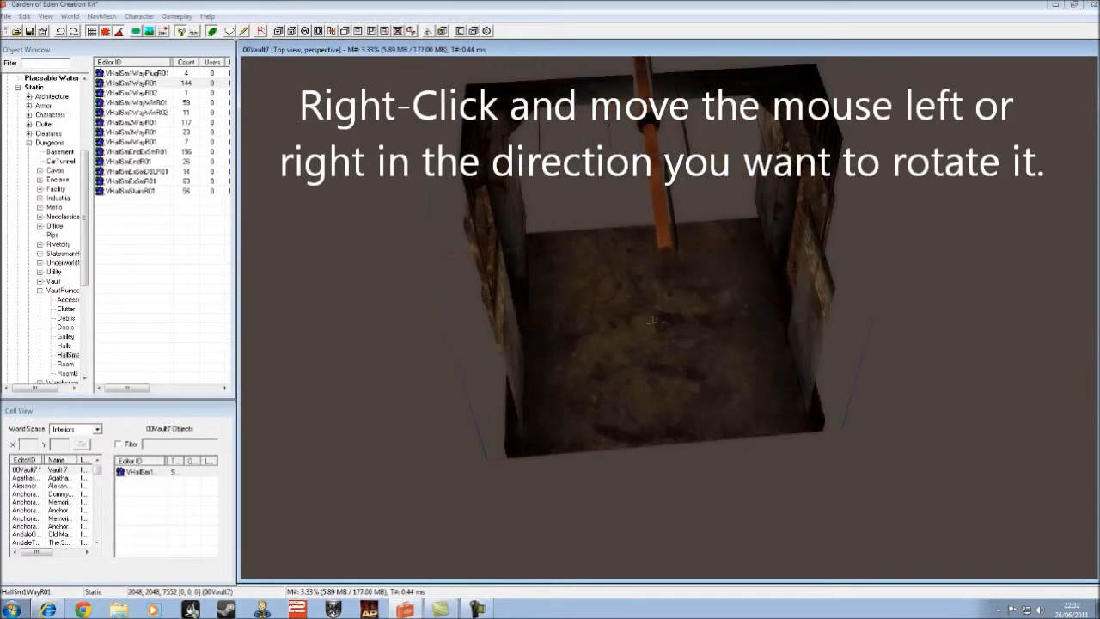
pyautogui.press('shift')
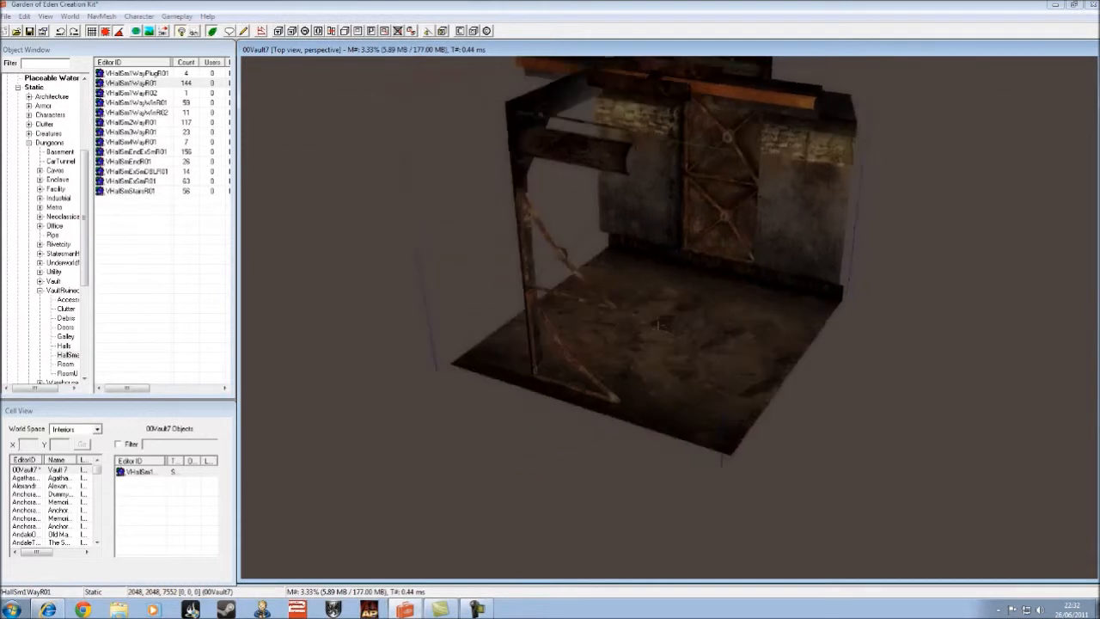
pyautogui.press('shift')
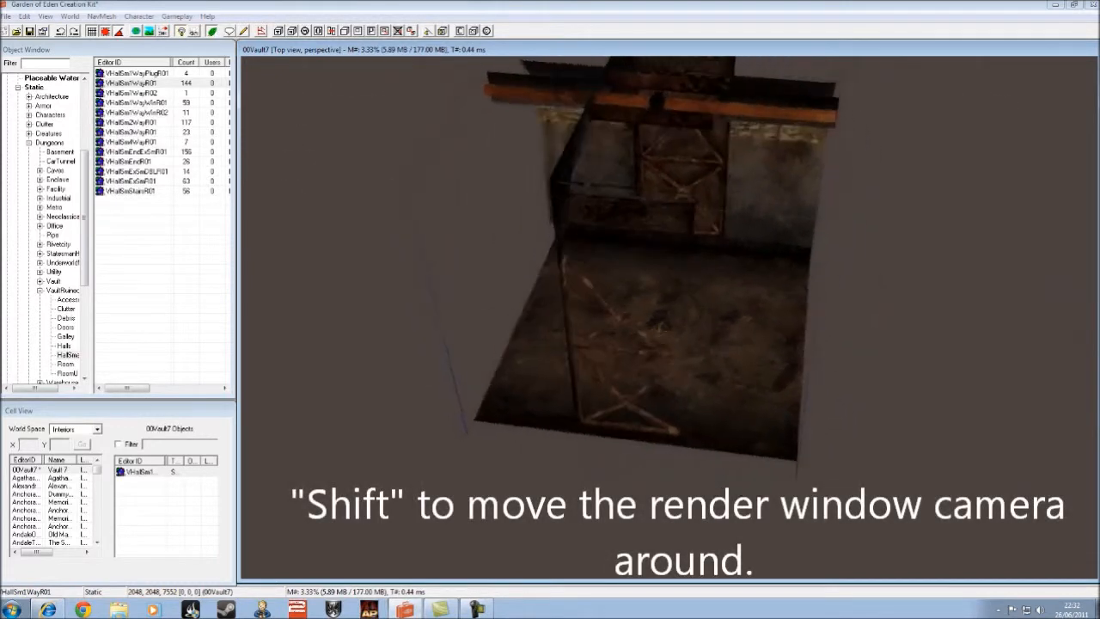
pyautogui.hotkey('ctrl', 'd')
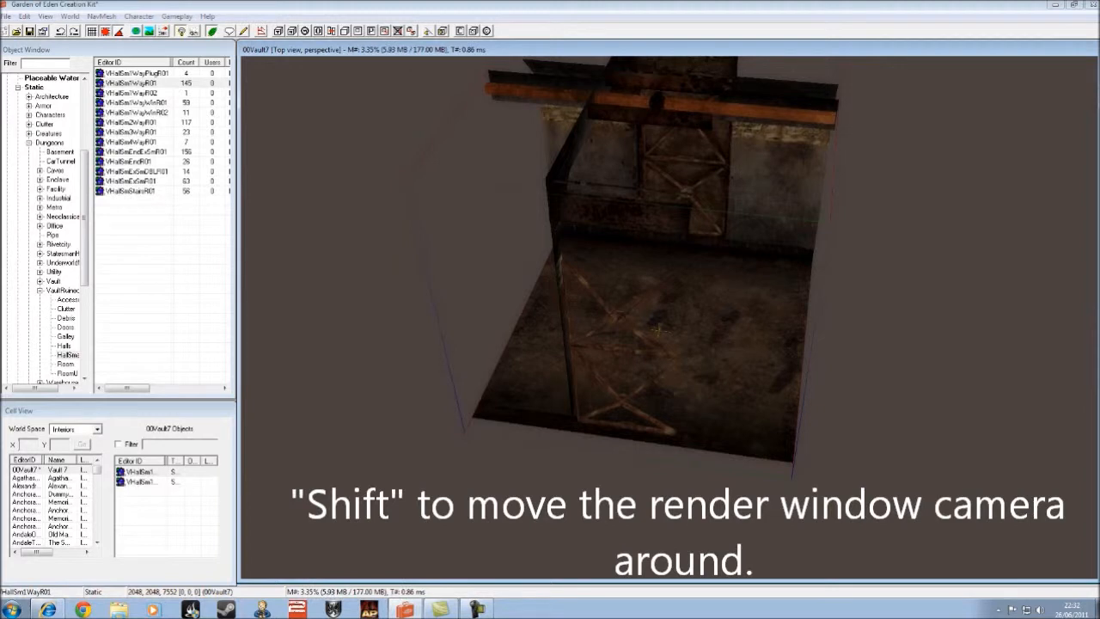
pyautogui.moveTo(657, 329); pyautogui.dragTo(388, 293)
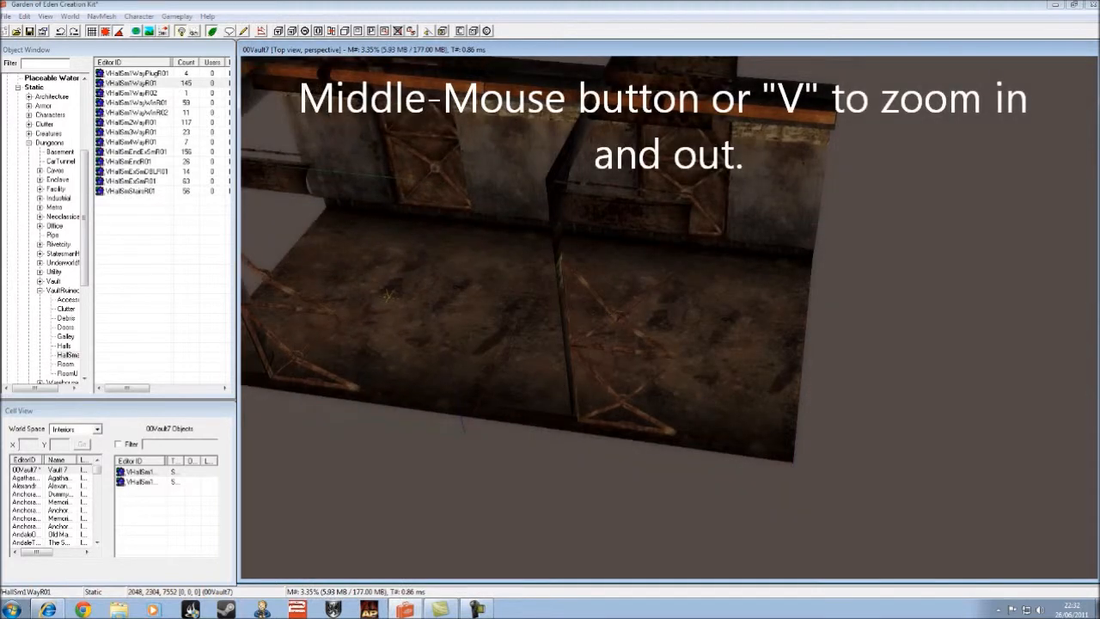
pyautogui.scroll(-8, 668, 316)
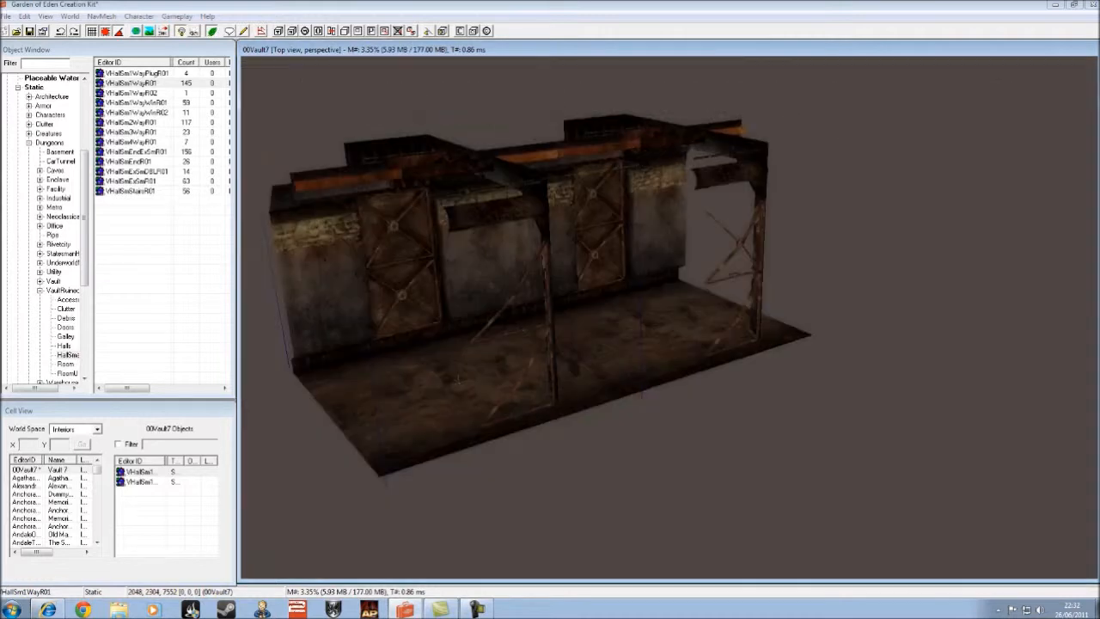
pyautogui.moveTo(458, 379); pyautogui.dragTo(641, 345, button='middle')
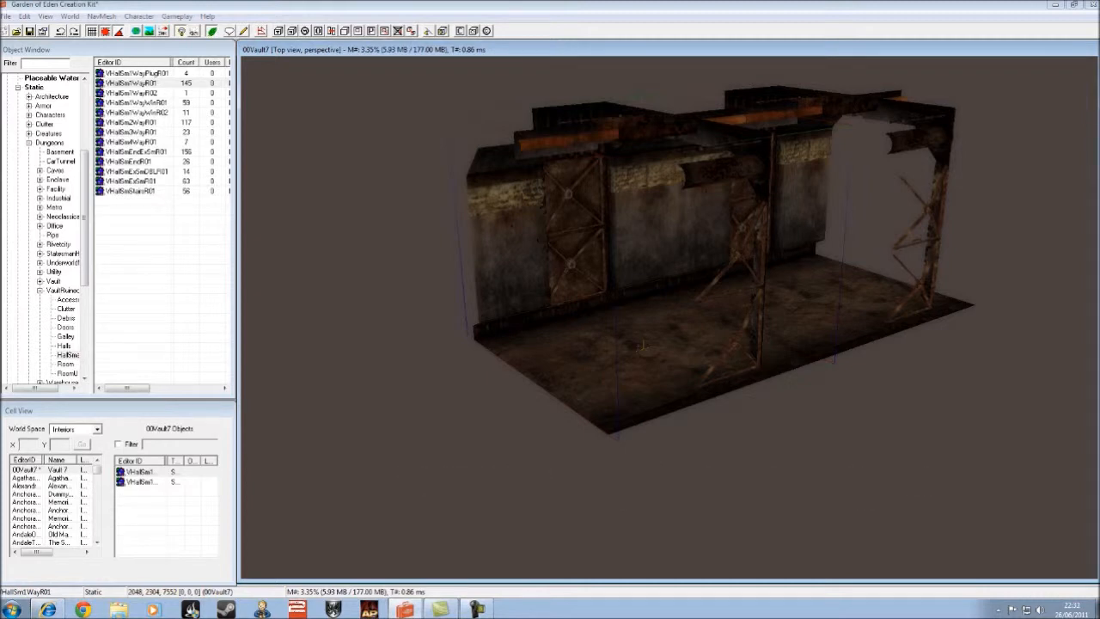
# - Add the corner piece VHallSm2WayR01, rotate it 90 degrees and snap it to the hall's end at 2048, 2560, 7552
pyautogui.click(131, 122)
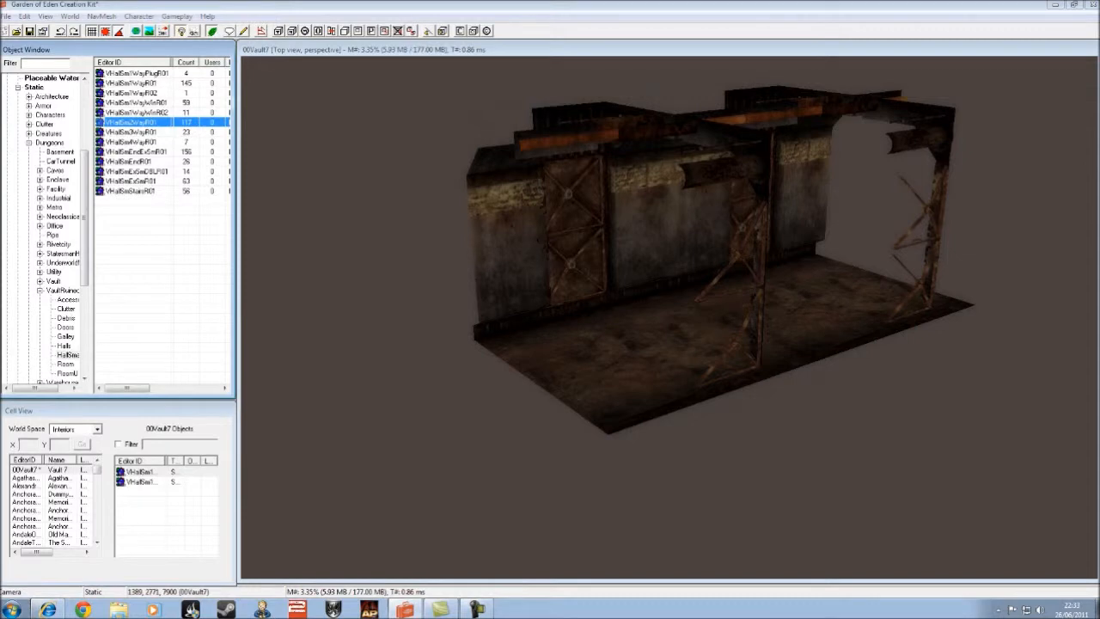
pyautogui.moveTo(132, 122); pyautogui.dragTo(384, 302)
pyautogui.moveTo(384, 302); pyautogui.dragTo(408, 304, button='right')
pyautogui.moveTo(384, 302); pyautogui.dragTo(446, 383)
pyautogui.keyDown('shift'); pyautogui.moveTo(446, 382); pyautogui.dragTo(479, 470, button='middle'); pyautogui.keyUp('shift')
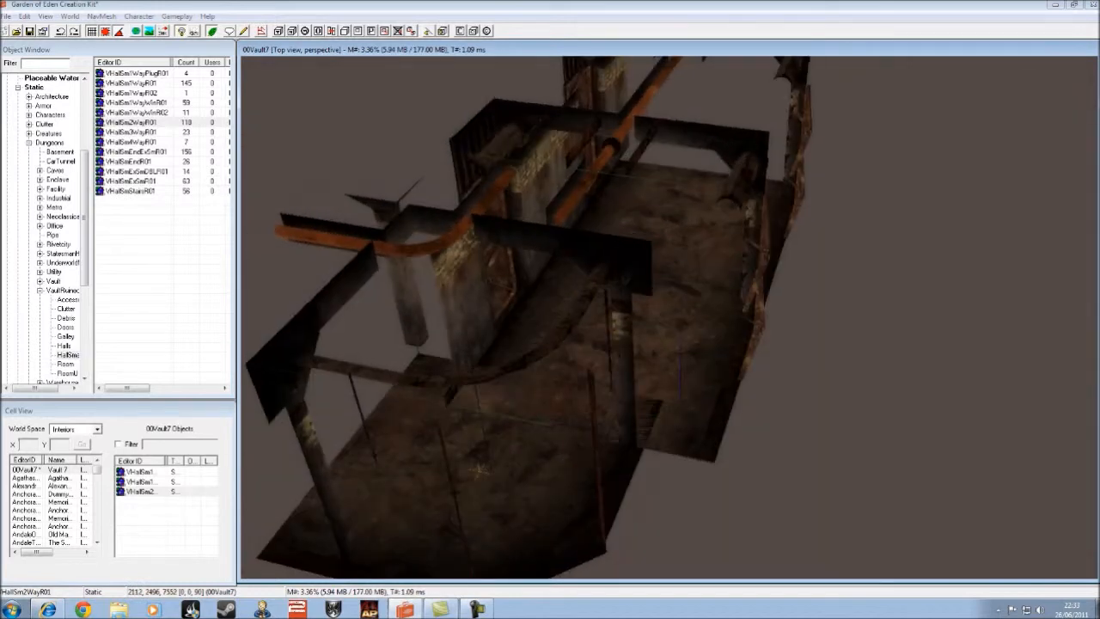
pyautogui.moveTo(479, 468); pyautogui.dragTo(518, 545)
pyautogui.keyDown('shift'); pyautogui.moveTo(518, 546); pyautogui.dragTo(902, 331, button='middle'); pyautogui.keyUp('shift')
pyautogui.scroll(-5, 554, 415)
pyautogui.scroll(5, 555, 415)
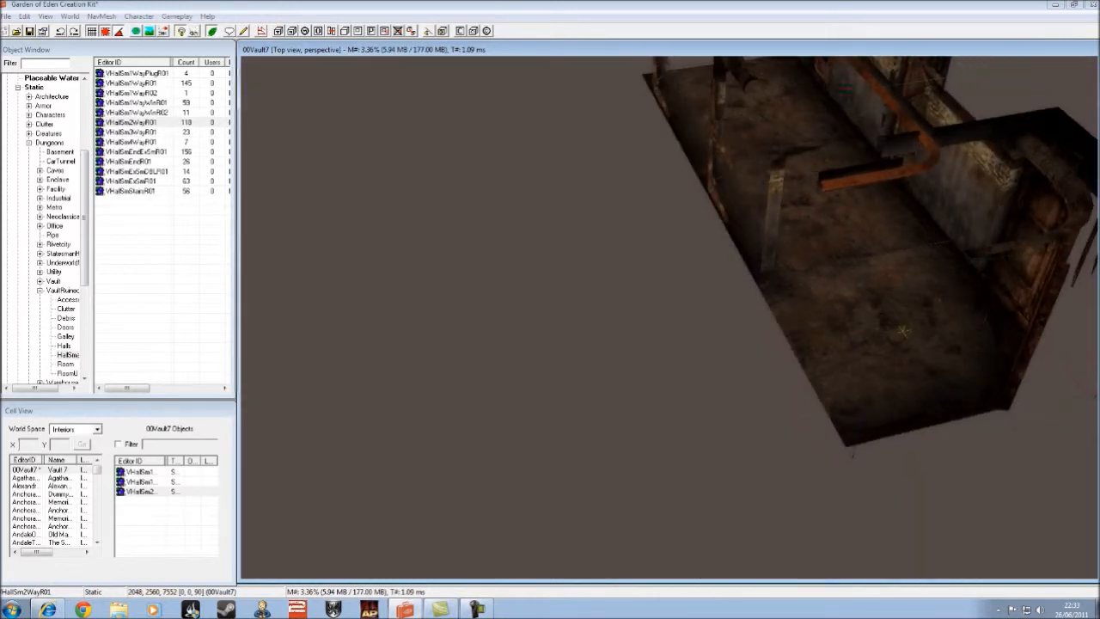
# - Add the hall end piece VHallSmEndExSmR01, rotated 90 degrees, against the corner piece's open side at 2304, 2560, 7552
pyautogui.moveTo(136, 152); pyautogui.dragTo(551, 291)
pyautogui.moveTo(552, 290); pyautogui.dragTo(547, 289, button='right')
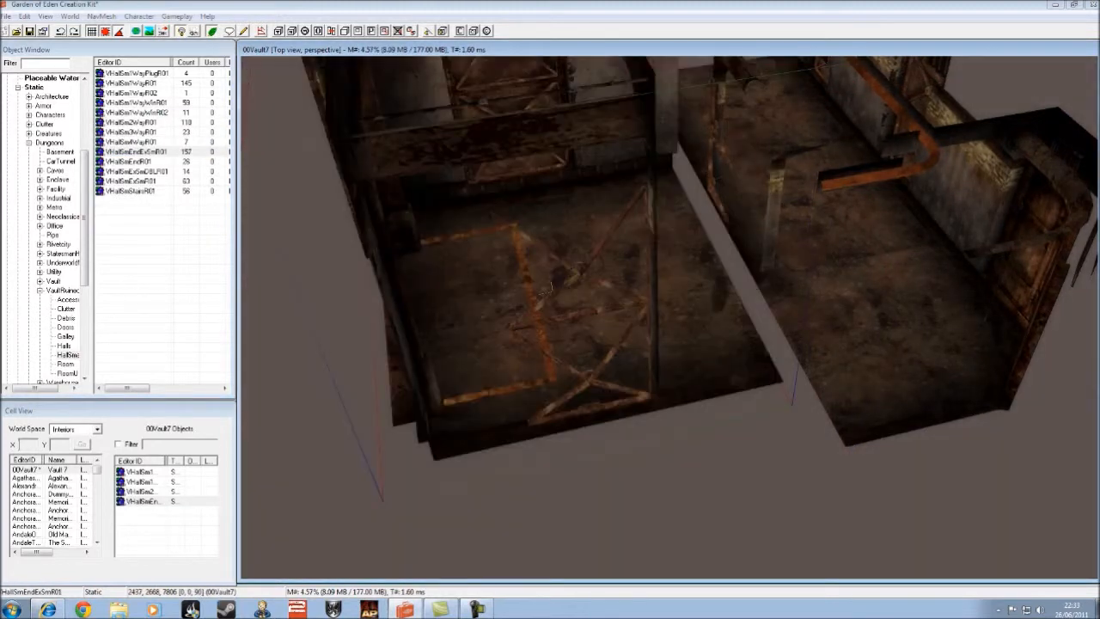
pyautogui.moveTo(547, 290); pyautogui.dragTo(681, 375)
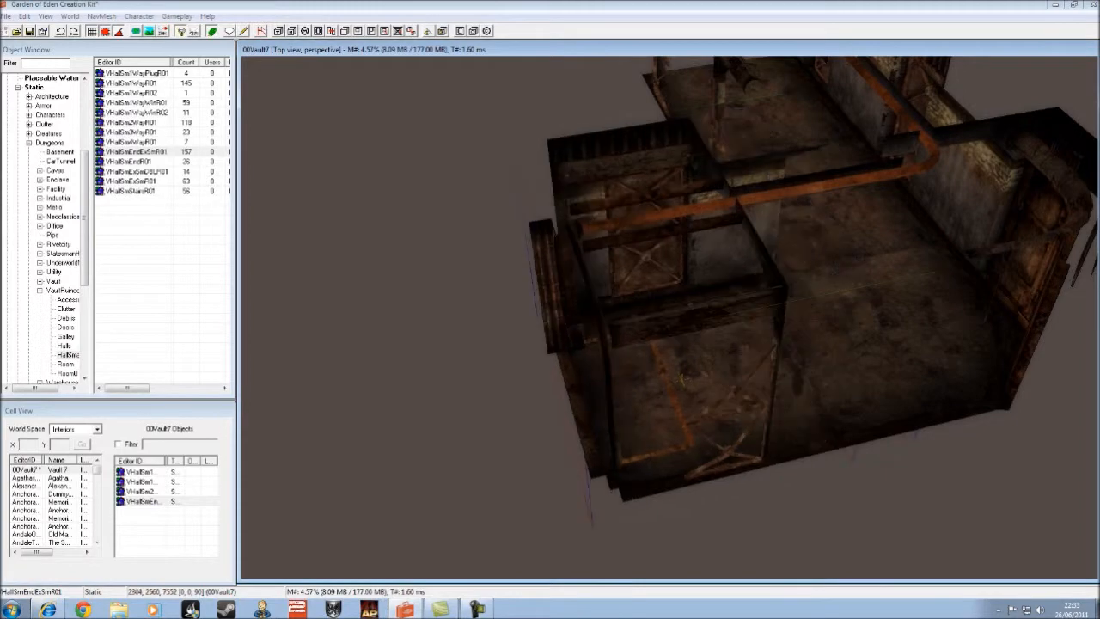
# - Add the staircase VHallSmStairsR01, rotate it 180 degrees and join it to the open end of the straight hall
pyautogui.keyDown('shift'); pyautogui.moveTo(682, 379); pyautogui.dragTo(287, 288, button='middle'); pyautogui.keyUp('shift')
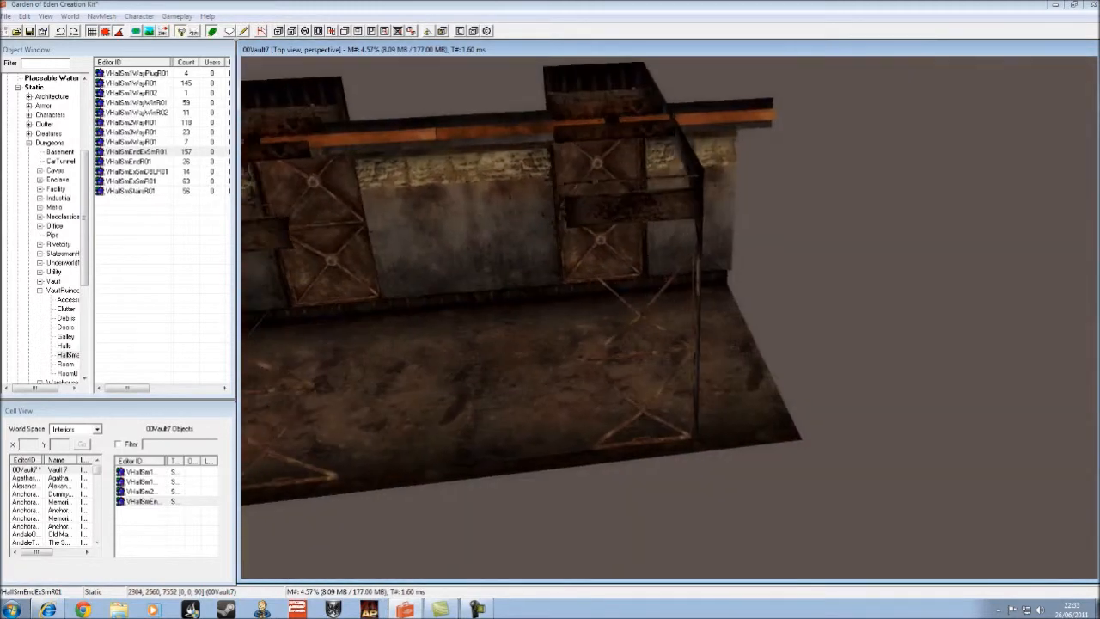
pyautogui.scroll(-2, 288, 288)
pyautogui.scroll(-3, 286, 291)
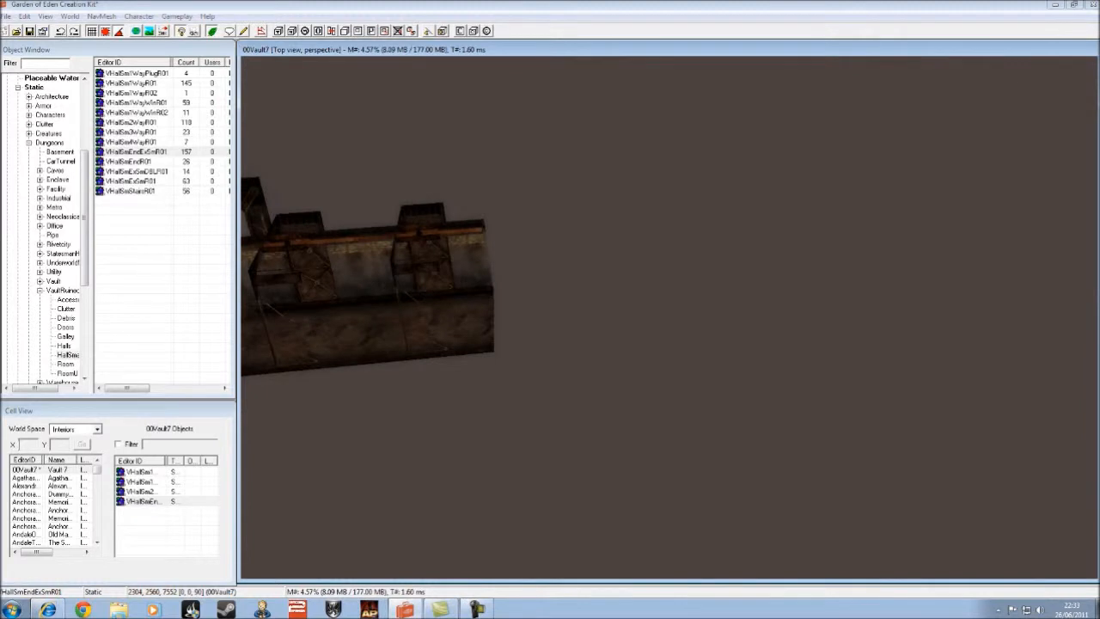
pyautogui.moveTo(286, 290); pyautogui.dragTo(330, 304, button='middle')
pyautogui.moveTo(130, 190); pyautogui.dragTo(670, 280)
pyautogui.moveTo(670, 280)
pyautogui.mouseDown(button='right')
pyautogui.moveTo(696, 282)
pyautogui.moveTo(671, 279)
pyautogui.mouseUp(button='right')
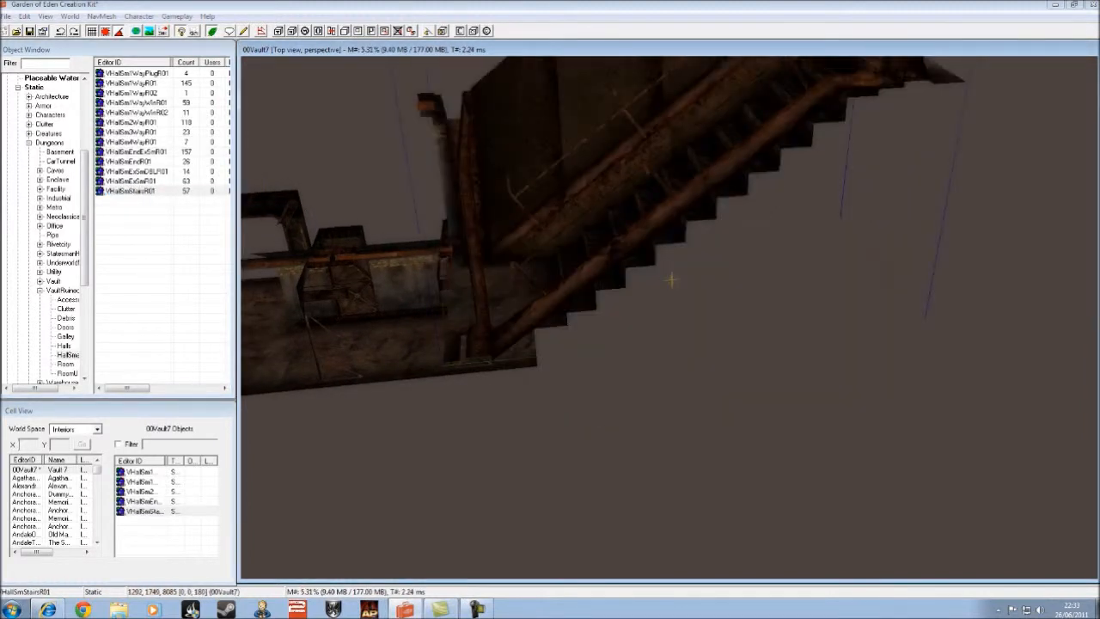
pyautogui.moveTo(672, 279); pyautogui.dragTo(662, 318)
pyautogui.keyDown('shift'); pyautogui.moveTo(663, 317); pyautogui.dragTo(770, 363, button='middle'); pyautogui.keyUp('shift')
pyautogui.moveTo(662, 318); pyautogui.dragTo(560, 355)
pyautogui.keyDown('shift'); pyautogui.moveTo(559, 355); pyautogui.dragTo(692, 413, button='middle'); pyautogui.keyUp('shift')
# - Duplicate the VHallSm2WayR01 corner piece, rotate the copy and attach it to the far end of the stairs
pyautogui.click(691, 413)
pyautogui.click(1014, 258)
pyautogui.hotkey('ctrl', 'd')
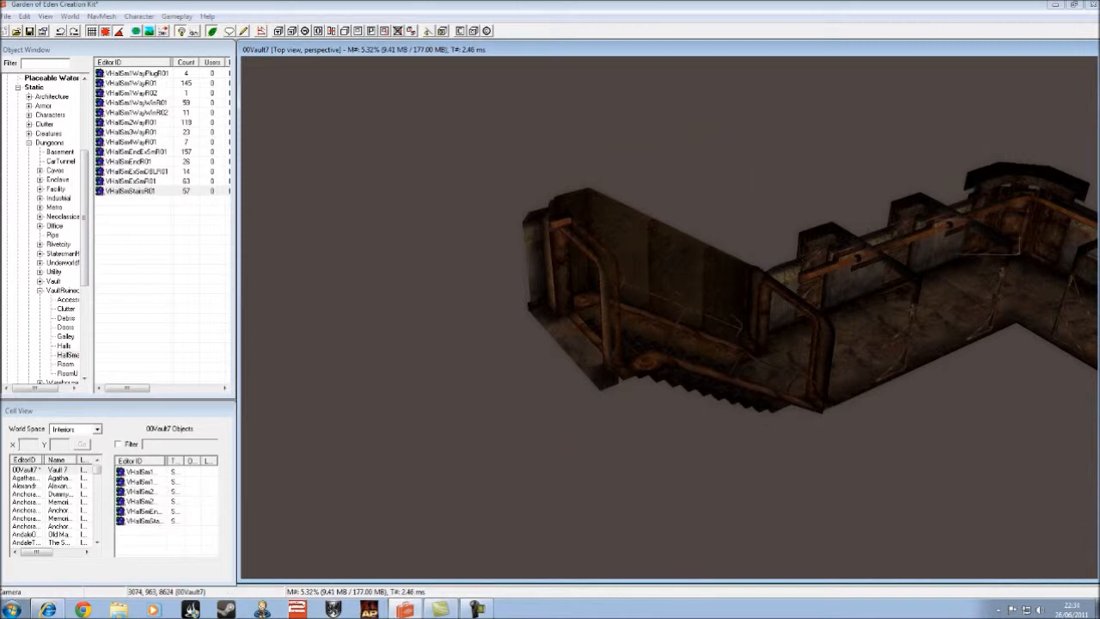
pyautogui.click(988, 249)
pyautogui.click(988, 352)
pyautogui.click(988, 249)
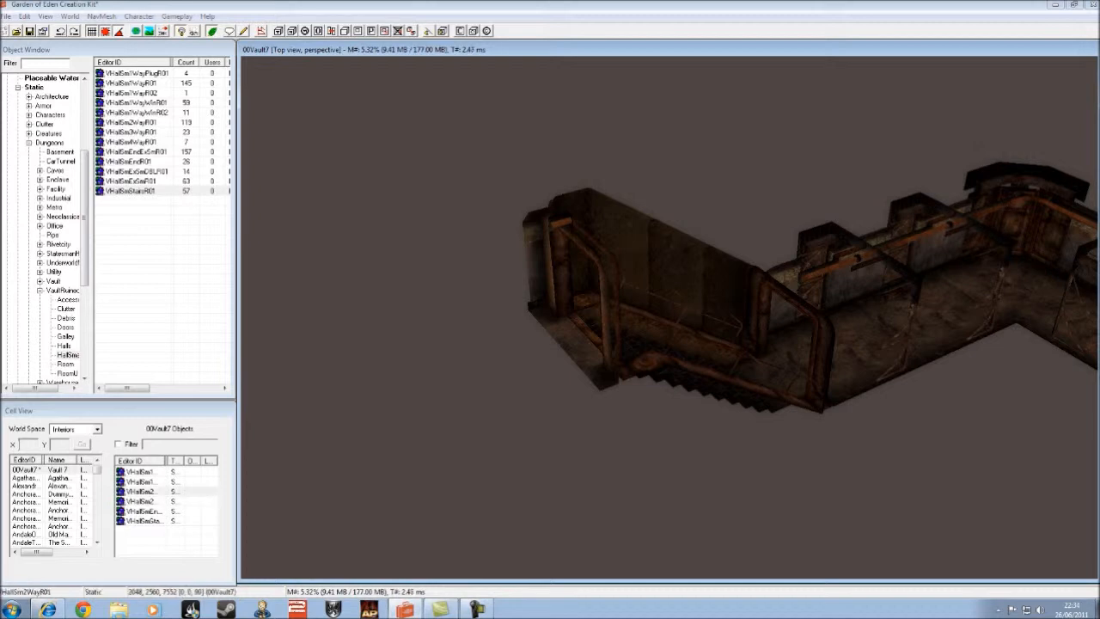
pyautogui.moveTo(990, 253); pyautogui.dragTo(551, 473)
pyautogui.moveTo(550, 473); pyautogui.dragTo(539, 475, button='right')
pyautogui.moveTo(537, 475); pyautogui.dragTo(485, 371)
pyautogui.keyDown('shift'); pyautogui.moveTo(487, 373); pyautogui.dragTo(590, 496, button='middle'); pyautogui.keyUp('shift')
pyautogui.press('d')
# - Duplicate the hall end piece and connect the copy to the corner beyond the stairs at 2304, 1280, 7808
pyautogui.click(706, 227)
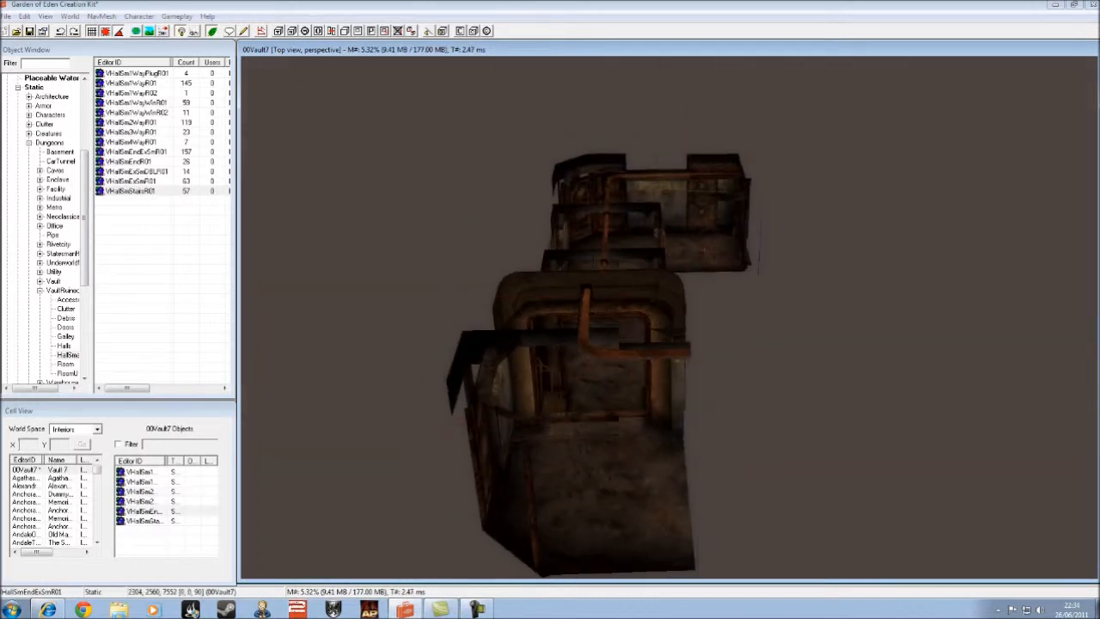
pyautogui.hotkey('ctrl', 'd')
pyautogui.moveTo(706, 228); pyautogui.dragTo(797, 513)
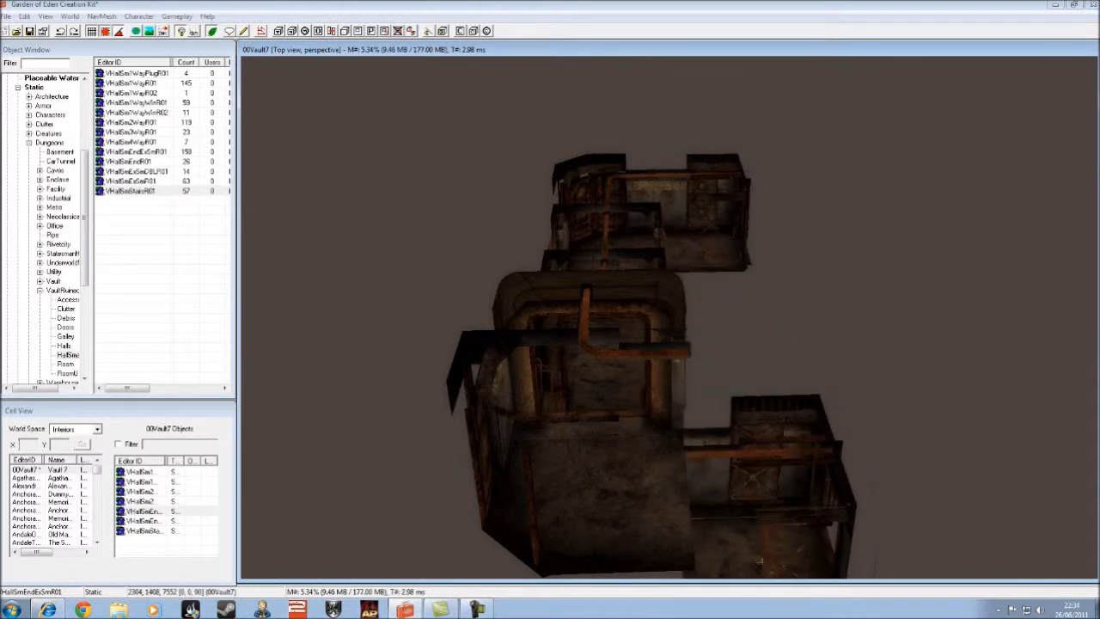
pyautogui.keyDown('shift'); pyautogui.moveTo(760, 561); pyautogui.dragTo(893, 516, button='middle'); pyautogui.keyUp('shift')
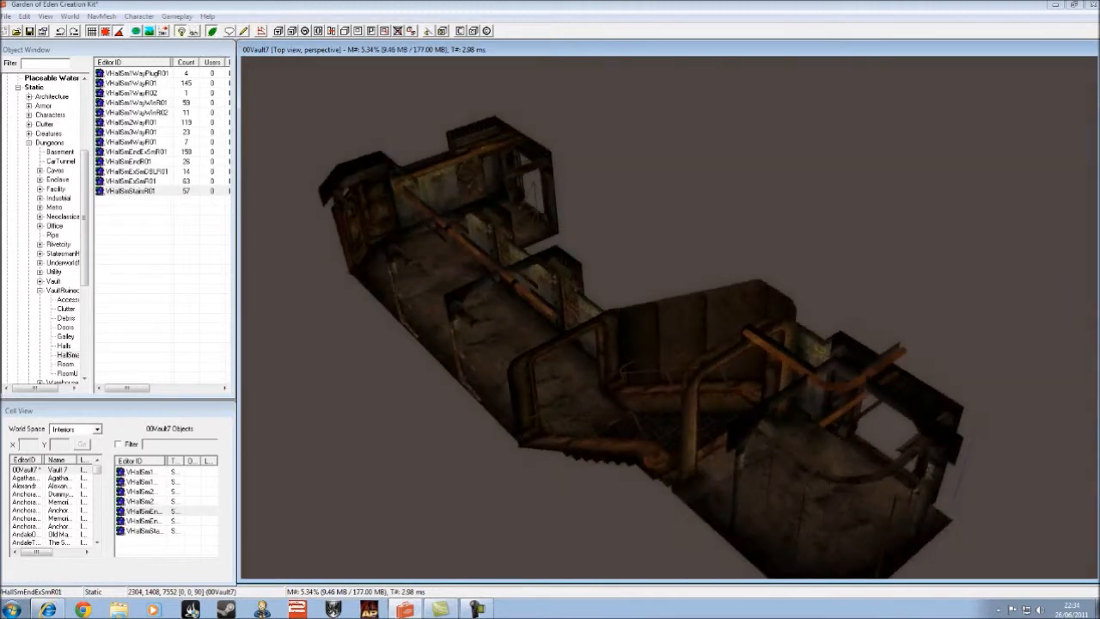
pyautogui.press('d')
pyautogui.click(819, 511)
pyautogui.click(918, 493)
pyautogui.moveTo(917, 493); pyautogui.dragTo(1023, 392)
pyautogui.keyDown('shift'); pyautogui.moveTo(1022, 392); pyautogui.dragTo(829, 564, button='middle'); pyautogui.keyUp('shift')
pyautogui.keyDown('shift'); pyautogui.moveTo(604, 343); pyautogui.dragTo(652, 345, button='middle'); pyautogui.keyUp('shift')
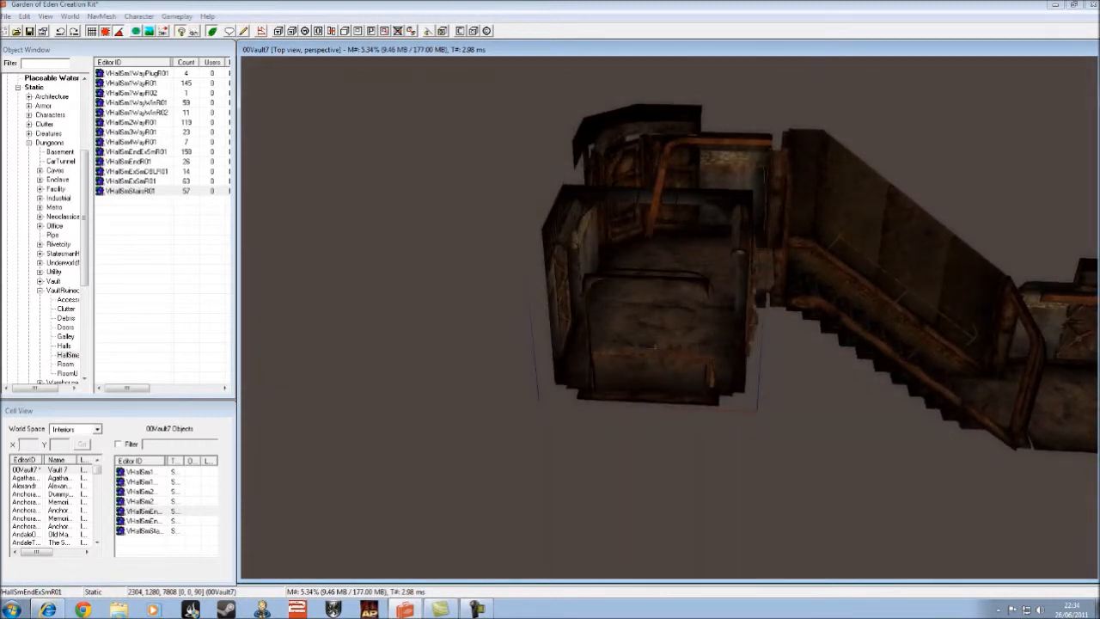
# - Place the room exit piece VURmExitR01 from the ruined vault RoomU statics near the new hall end
pyautogui.moveTo(84, 218); pyautogui.dragTo(84, 246)
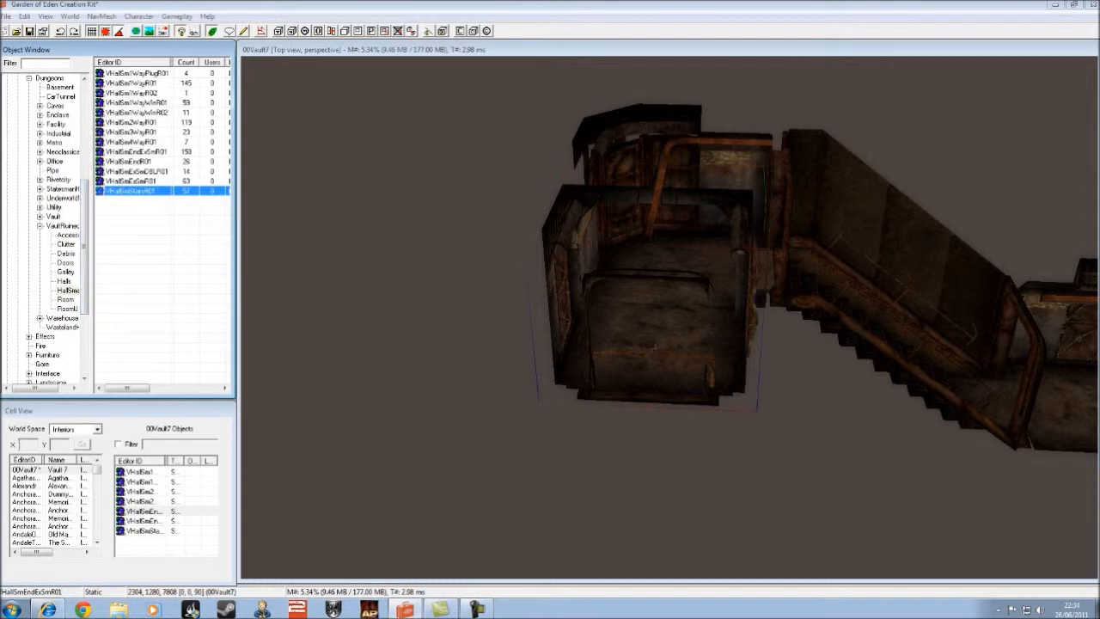
pyautogui.click(67, 308)
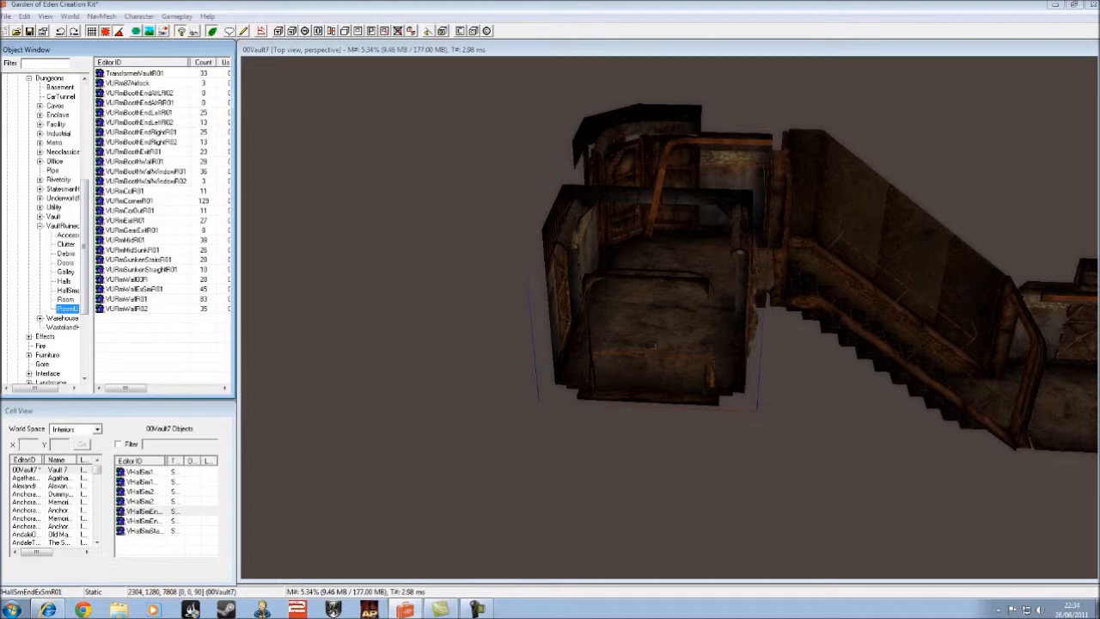
pyautogui.moveTo(127, 220); pyautogui.dragTo(429, 309)
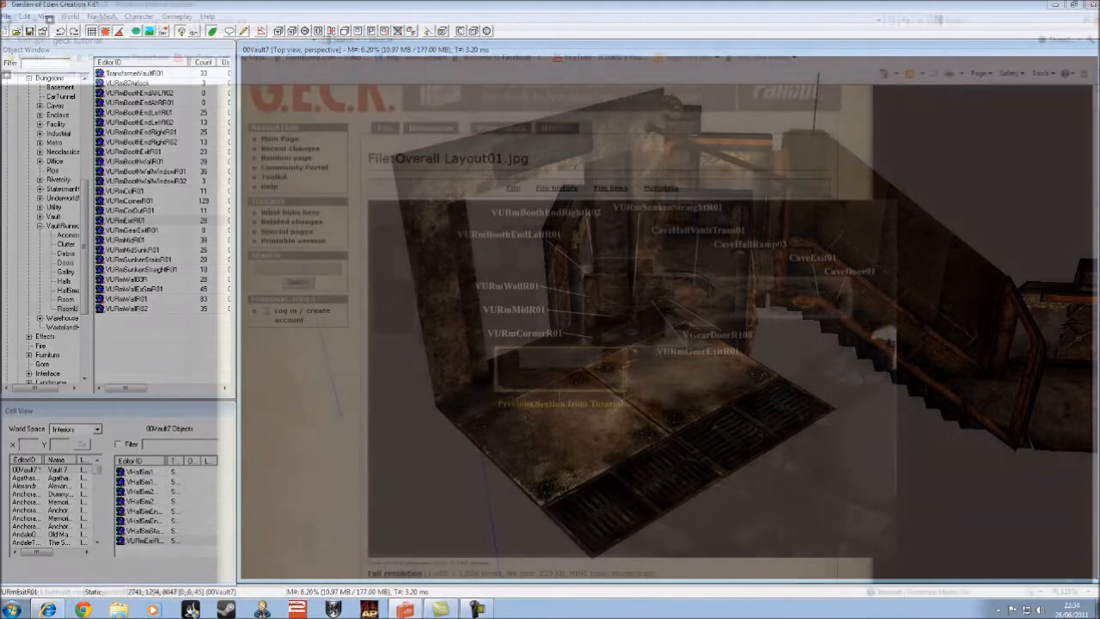
# - Switch to the GECK wiki page in Internet Explorer and examine the labelled overall vault layout plan
pyautogui.scroll(-2, 326, 334)
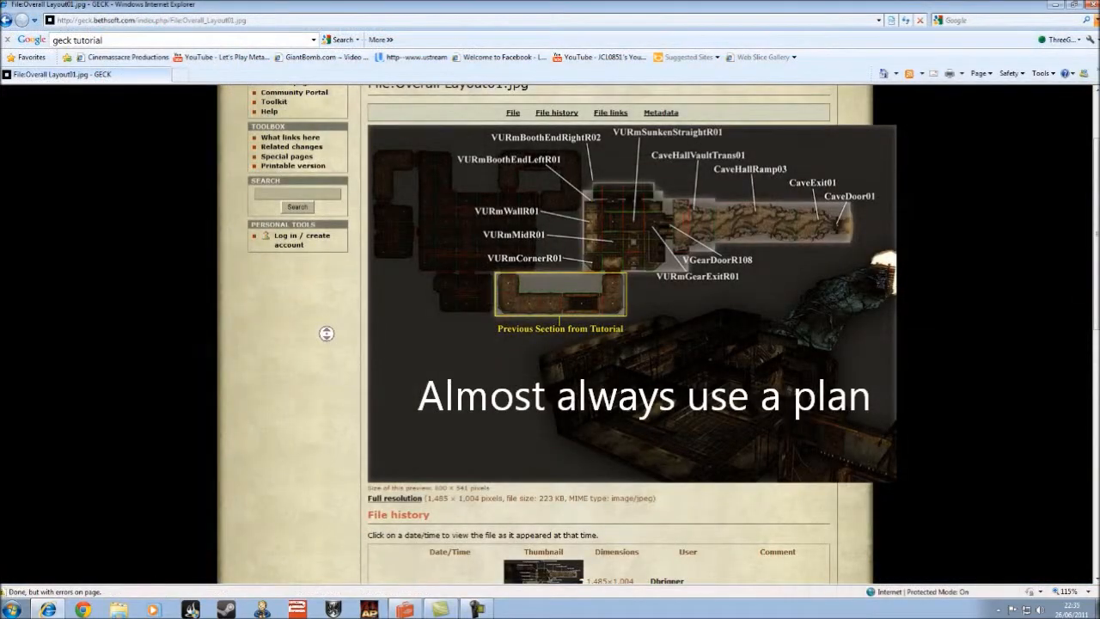
pyautogui.middleClick(326, 334)
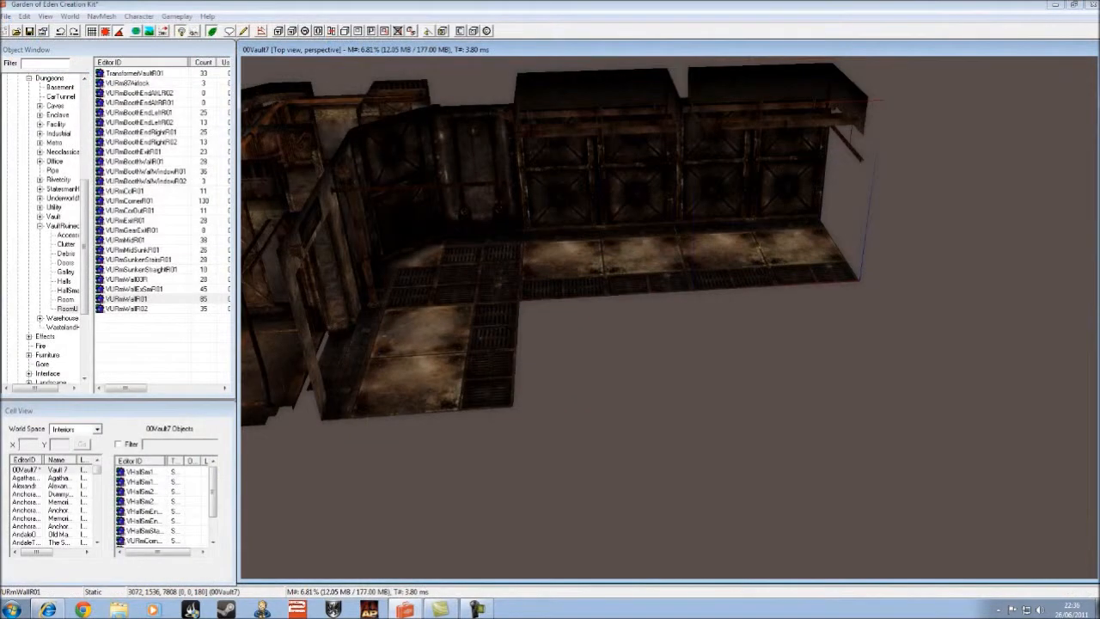
# - Add the room floor piece VURmMidR01 beside the exit section at position 2816, 1280, 7808
pyautogui.click(126, 239)
pyautogui.moveTo(126, 239); pyautogui.dragTo(537, 383)
pyautogui.keyDown('shift'); pyautogui.moveTo(537, 383); pyautogui.dragTo(719, 338, button='middle'); pyautogui.keyUp('shift')
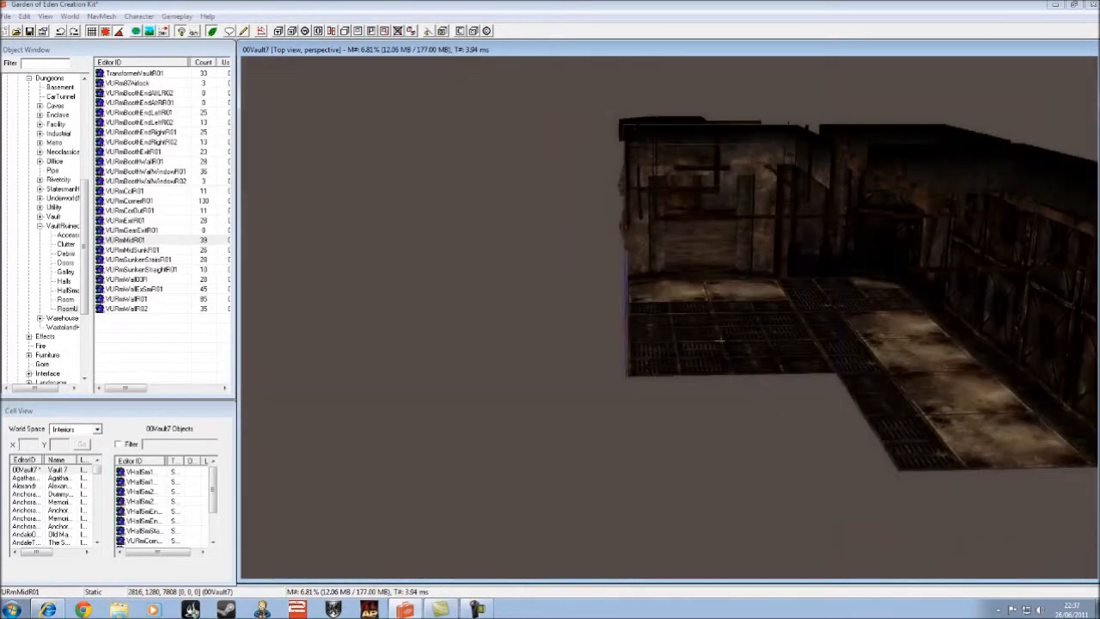
# - Add the sunken stairs piece VURmSunkenStairsR01 to the room and rotate it 180 degrees
pyautogui.click(139, 259)
pyautogui.moveTo(139, 259); pyautogui.dragTo(778, 369)
pyautogui.moveTo(777, 369); pyautogui.dragTo(850, 373, button='right')
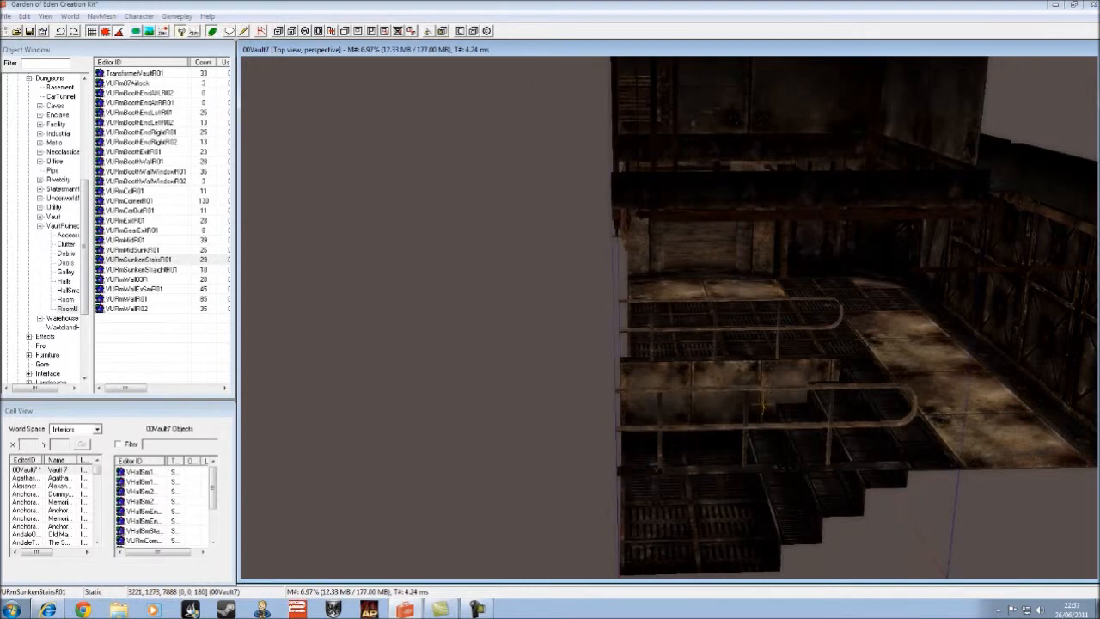
pyautogui.keyDown('shift'); pyautogui.moveTo(760, 405); pyautogui.dragTo(722, 369, button='middle'); pyautogui.keyUp('shift')
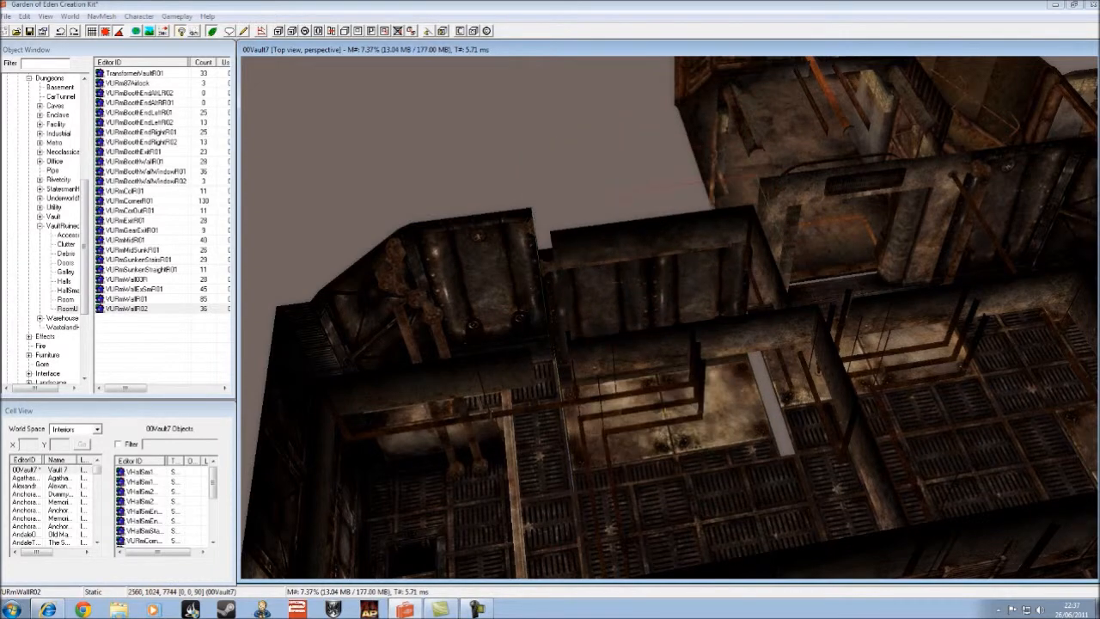
# - Move the booth end piece VURmBoothEndRightR01 towards the open side of the large room
pyautogui.keyDown('shift'); pyautogui.moveTo(601, 343); pyautogui.dragTo(765, 309, button='middle'); pyautogui.keyUp('shift')
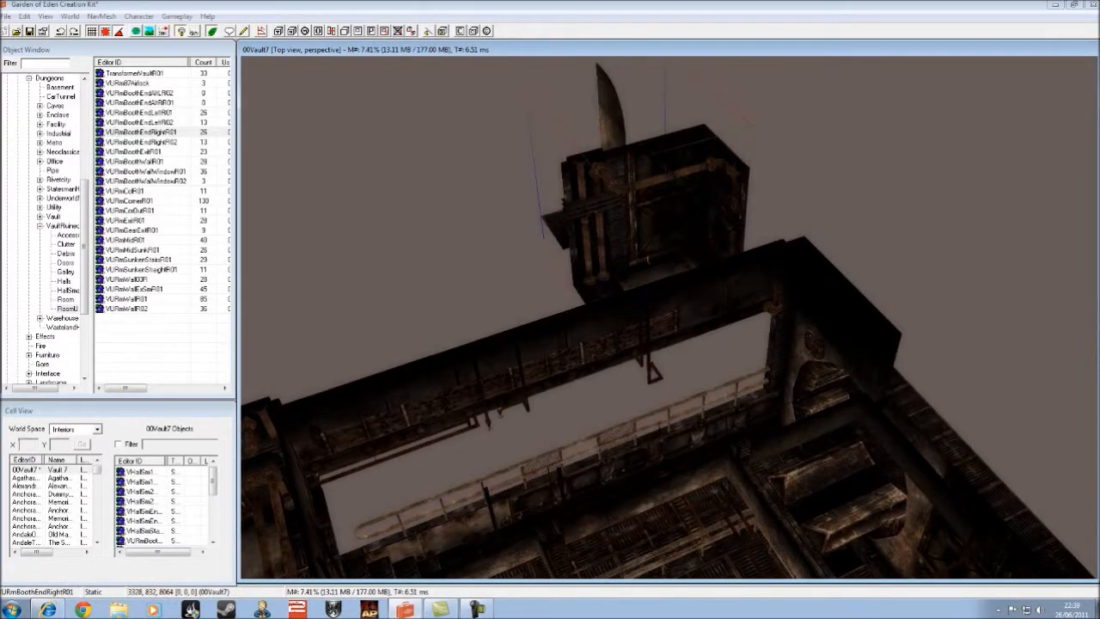
pyautogui.moveTo(658, 210); pyautogui.dragTo(663, 352)
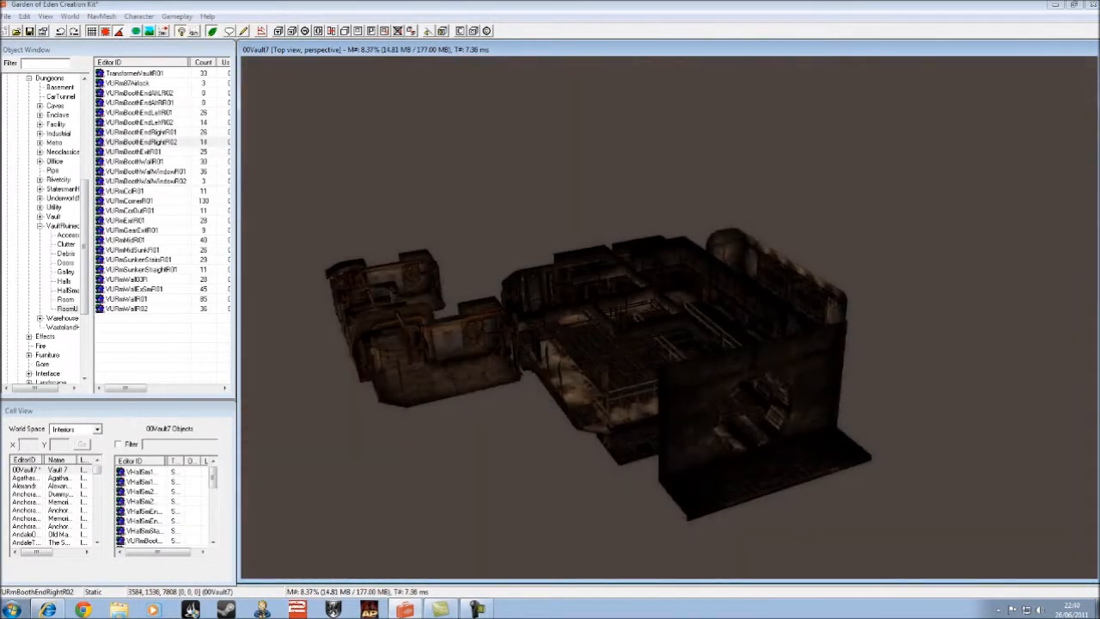
pyautogui.moveTo(670, 344); pyautogui.dragTo(495, 203, button='middle')
pyautogui.scroll(5, 669, 317)
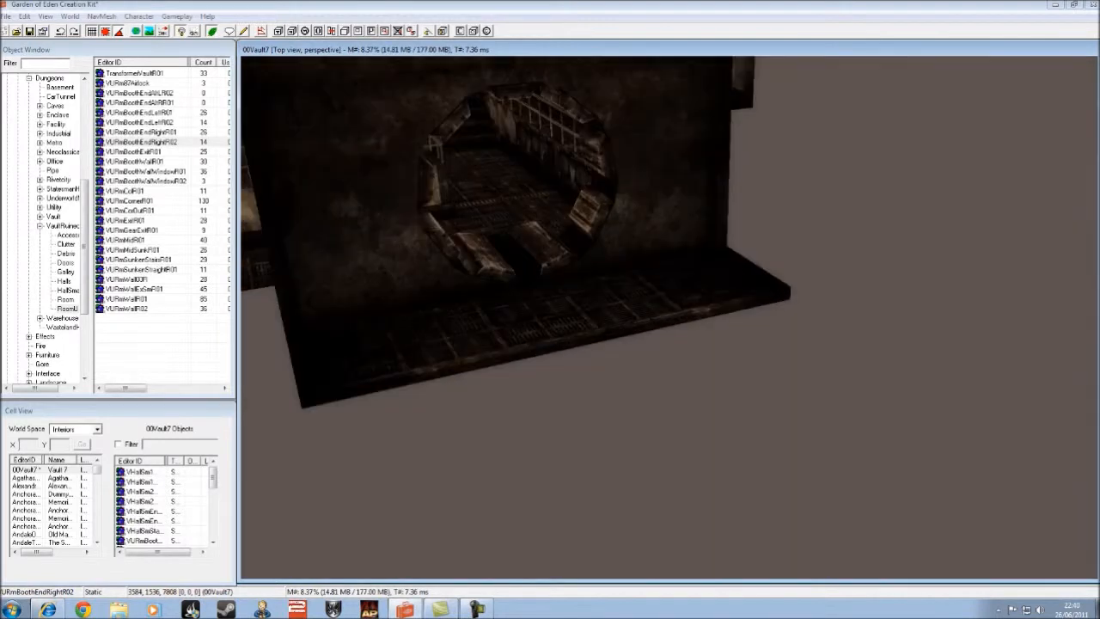
pyautogui.scroll(-5, 670, 317)
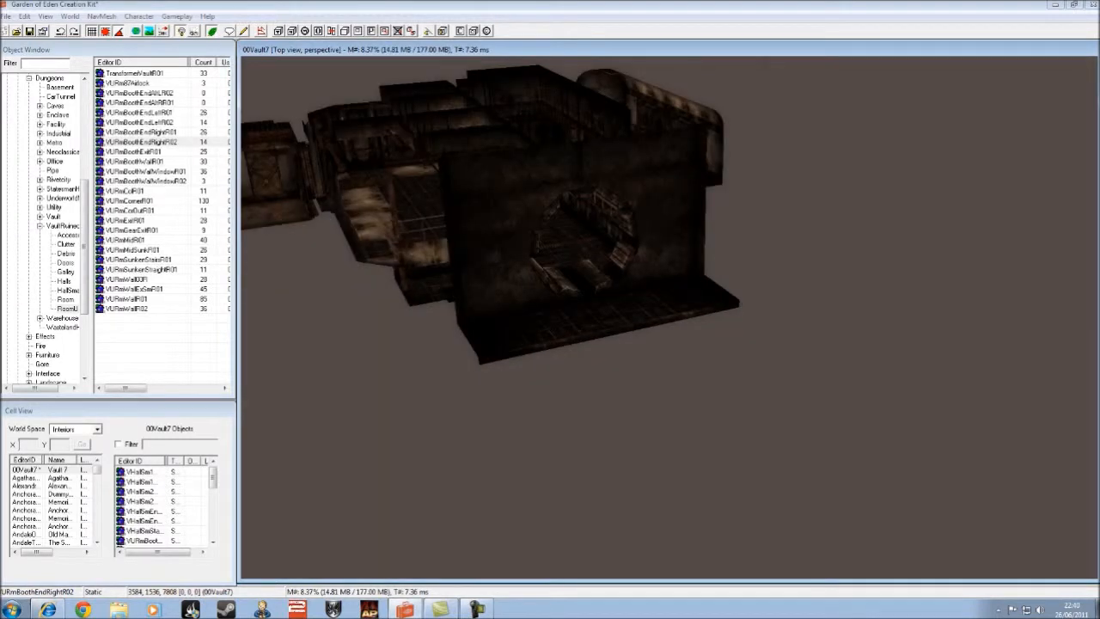
# - Look through the subcategories of the Caves objects for a piece that joins the vault to a cave
pyautogui.moveTo(92, 215); pyautogui.dragTo(117, 215)
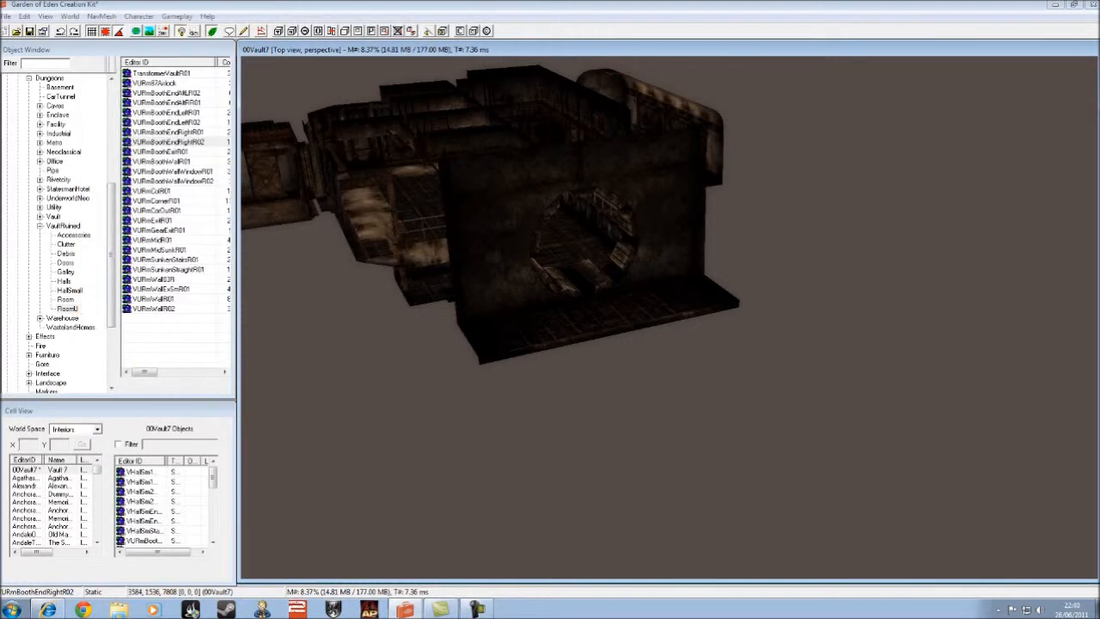
pyautogui.doubleClick(55, 106)
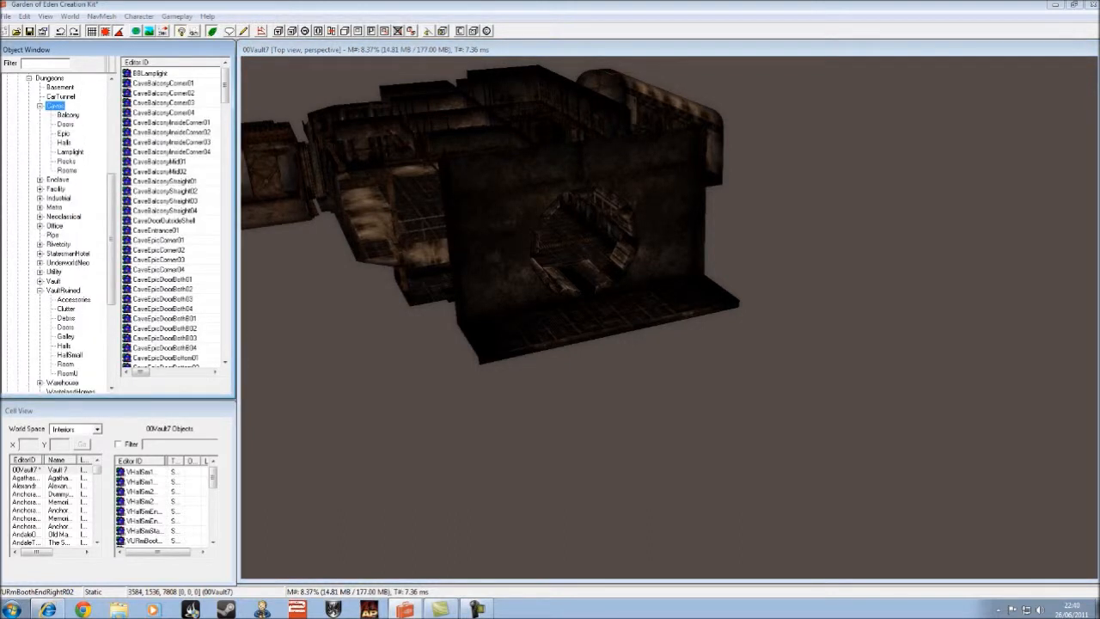
pyautogui.click(68, 115)
pyautogui.click(65, 124)
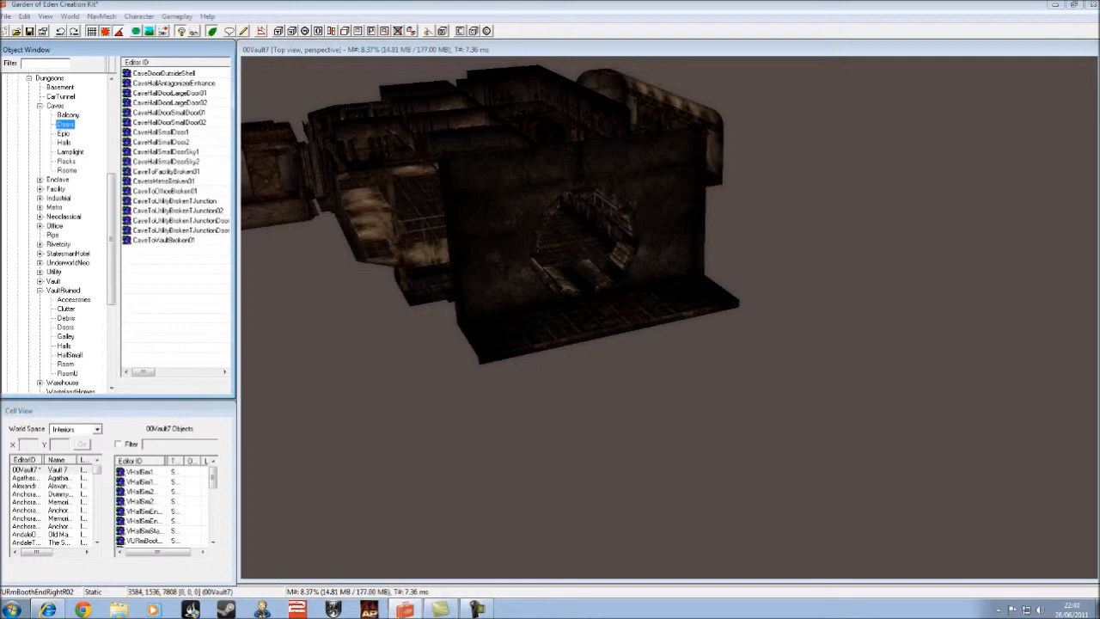
pyautogui.click(64, 134)
pyautogui.click(64, 143)
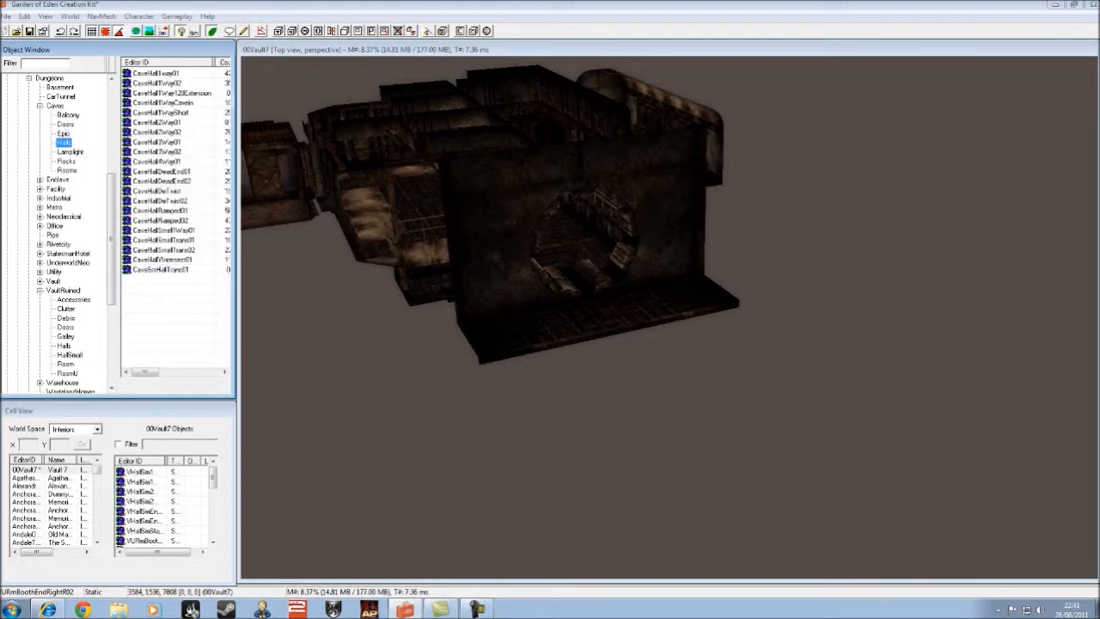
pyautogui.click(66, 161)
pyautogui.click(70, 152)
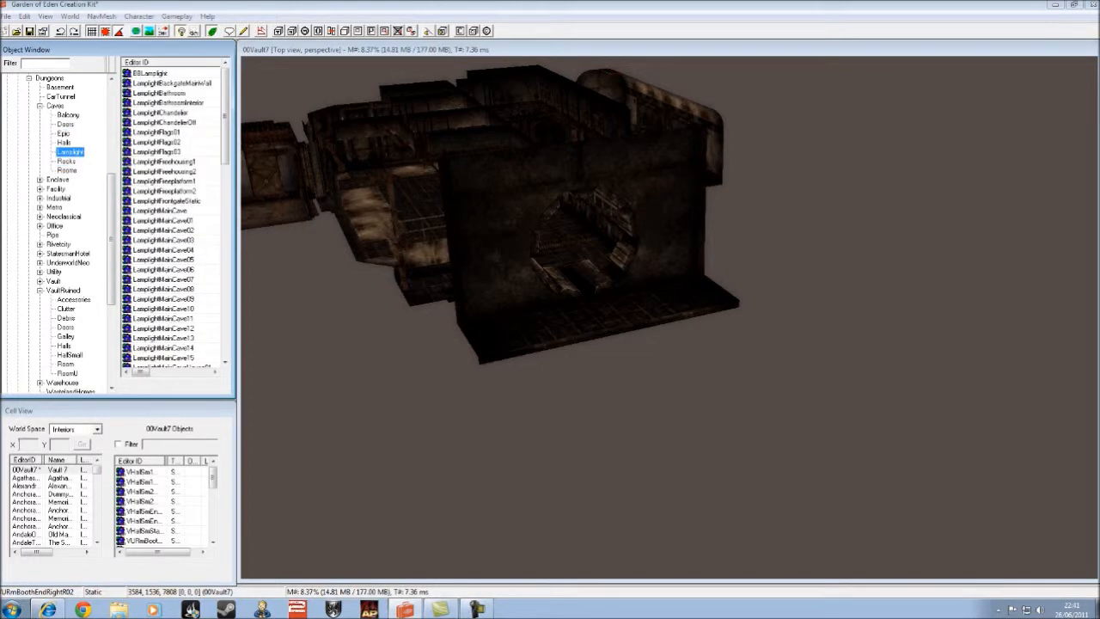
pyautogui.click(64, 143)
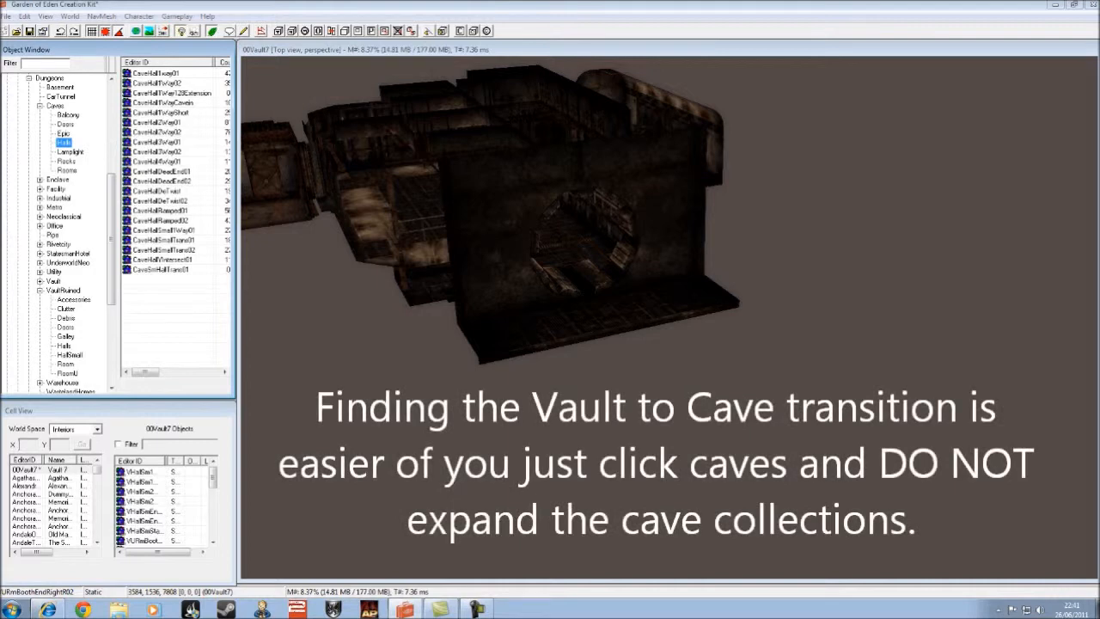
pyautogui.click(66, 162)
pyautogui.click(67, 170)
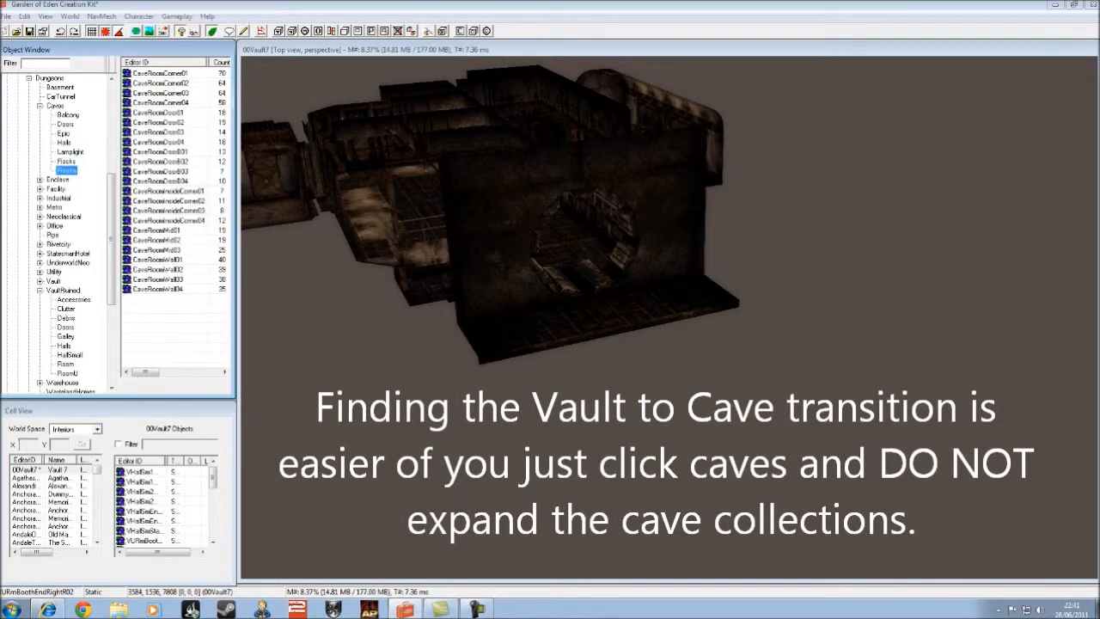
pyautogui.click(65, 125)
pyautogui.click(68, 115)
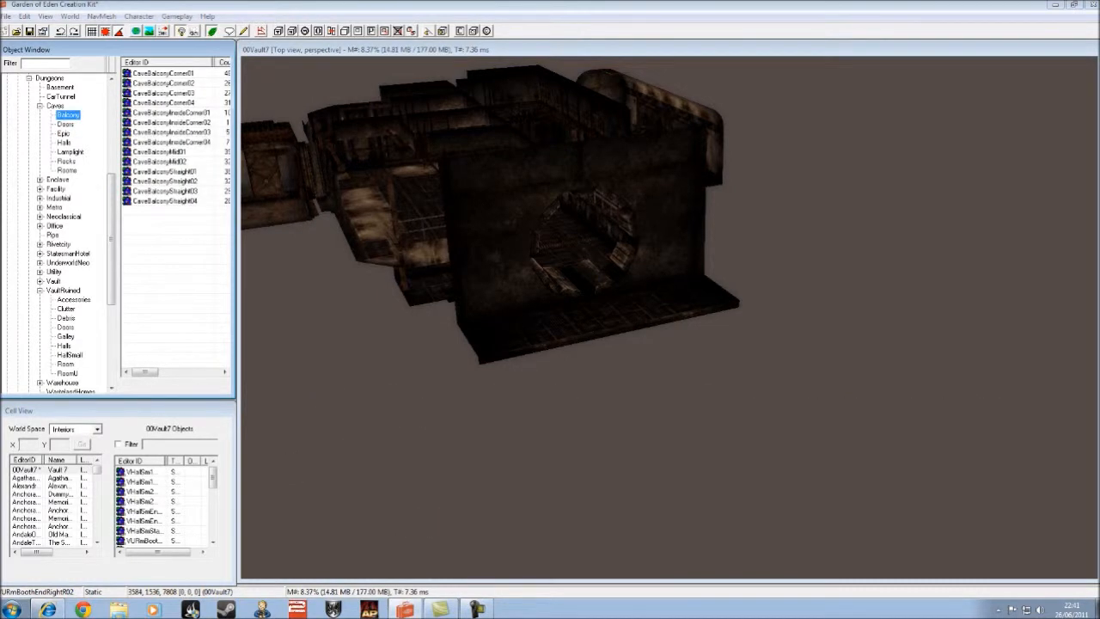
# - Find CaveHallVaultTrans01 in the complete Caves collection and add it outside the vault's gear exit wall
pyautogui.click(56, 106)
pyautogui.click(165, 201)
pyautogui.scroll(-12, 165, 201)
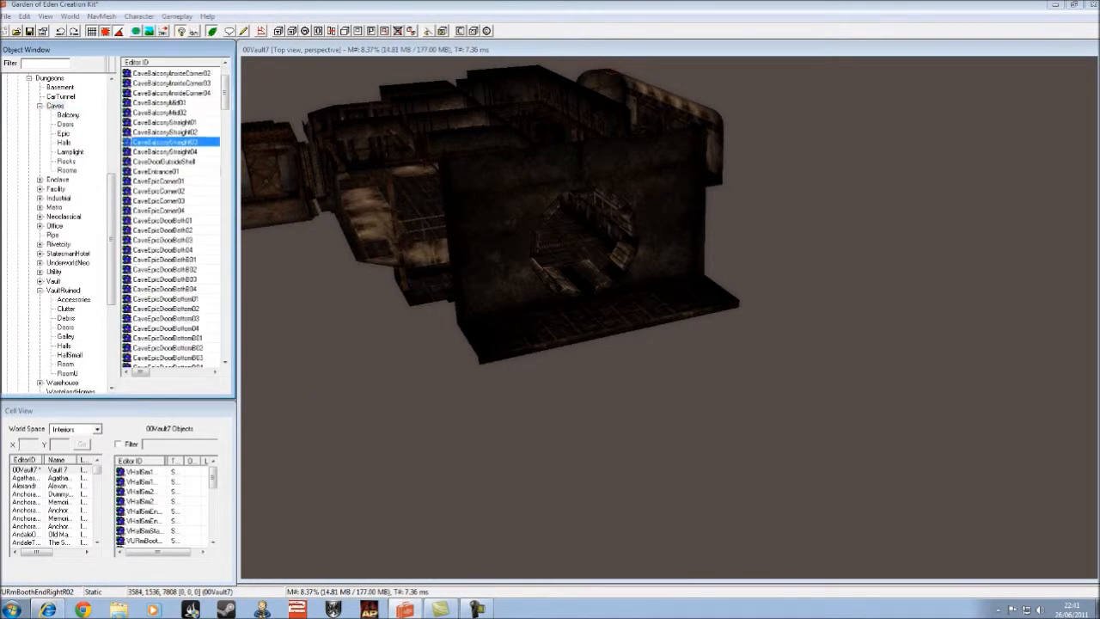
pyautogui.scroll(-7, 171, 215)
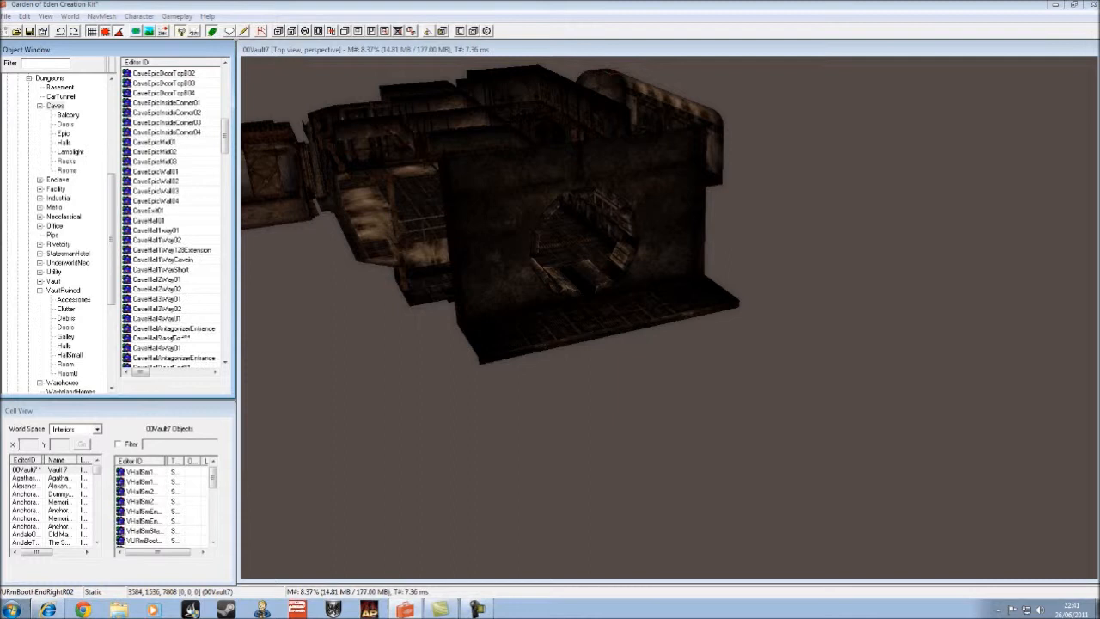
pyautogui.scroll(-4, 172, 215)
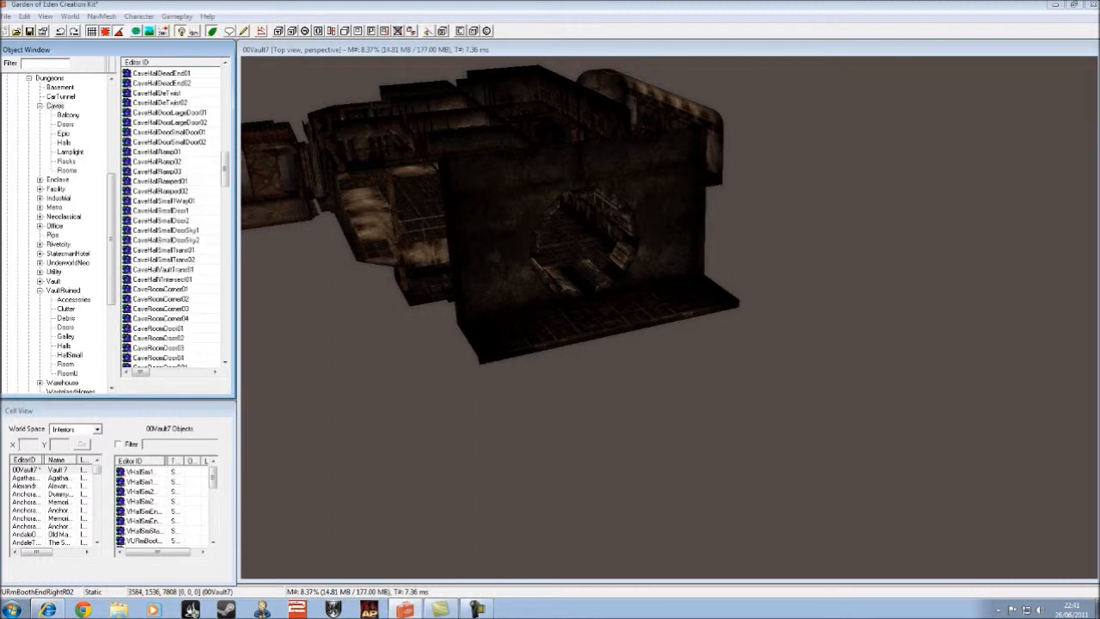
pyautogui.moveTo(163, 269); pyautogui.dragTo(822, 316)
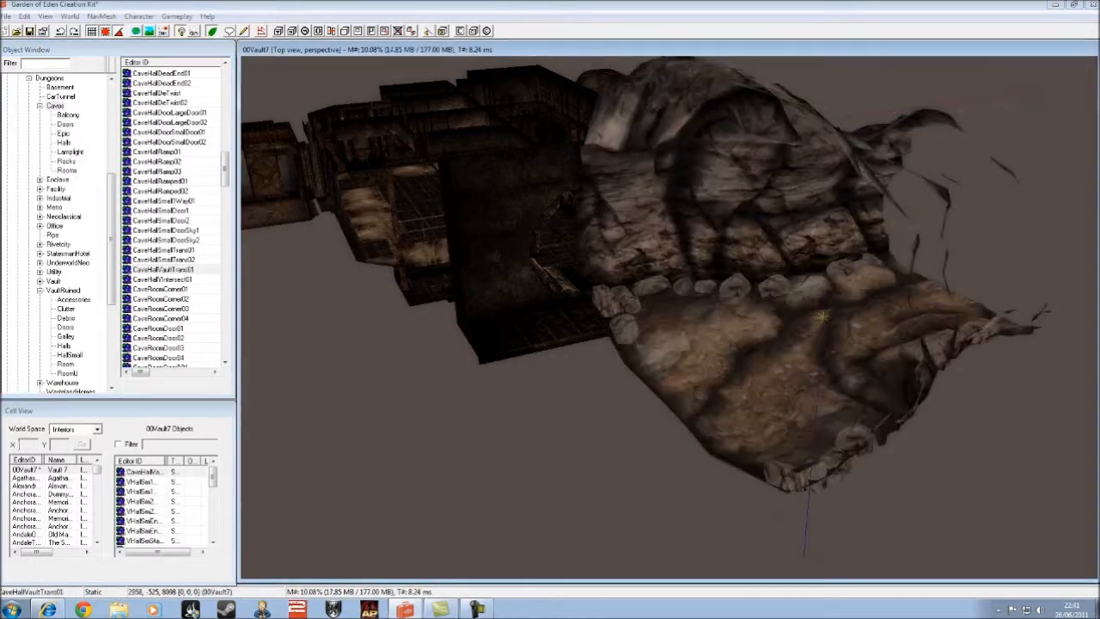
# - Rotate the cave transition piece to 90 degrees and align it with the gear exit opening at 3008, 320, 7744
pyautogui.moveTo(822, 316); pyautogui.dragTo(859, 316, button='right')
pyautogui.moveTo(822, 316); pyautogui.dragTo(668, 330)
pyautogui.keyDown('shift'); pyautogui.moveTo(670, 331); pyautogui.dragTo(396, 464, button='middle'); pyautogui.keyUp('shift')
pyautogui.keyDown('shift'); pyautogui.moveTo(531, 546); pyautogui.dragTo(684, 394, button='middle'); pyautogui.keyUp('shift')
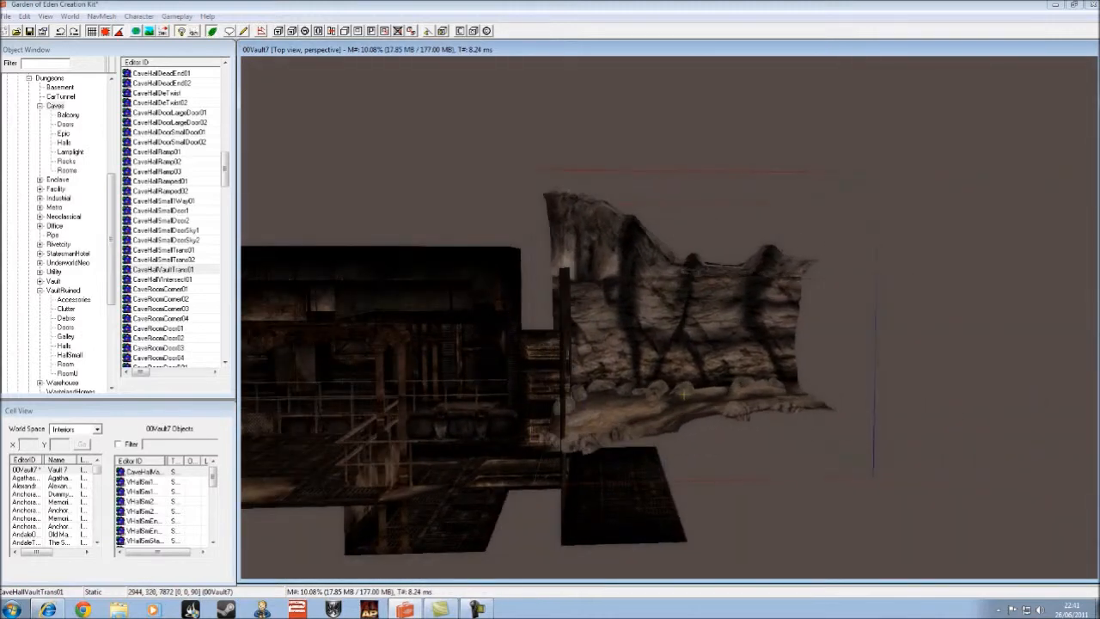
pyautogui.moveTo(684, 394); pyautogui.dragTo(685, 464)
pyautogui.keyDown('shift'); pyautogui.moveTo(686, 464); pyautogui.dragTo(773, 343, button='middle'); pyautogui.keyUp('shift')
pyautogui.scroll(3, 807, 357)
pyautogui.keyDown('shift'); pyautogui.moveTo(681, 200); pyautogui.dragTo(690, 407, button='middle'); pyautogui.keyUp('shift')
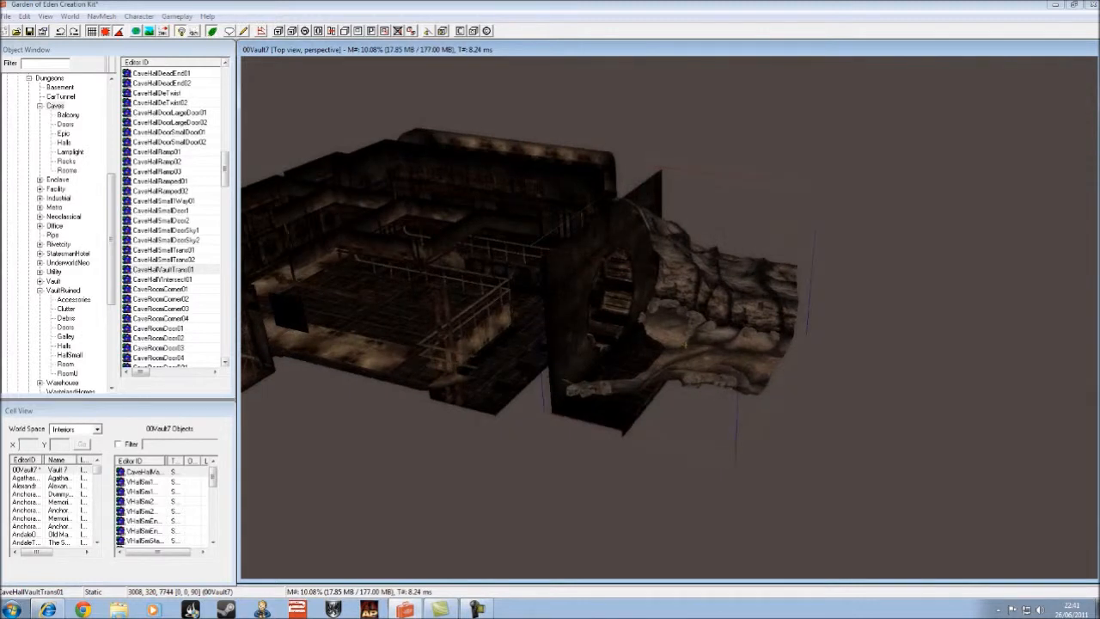
# - Extend the cave tunnel with CaveHallRamp03 and align the exit piece CaveExit01 with the tunnel's end
pyautogui.moveTo(157, 171); pyautogui.dragTo(876, 335)
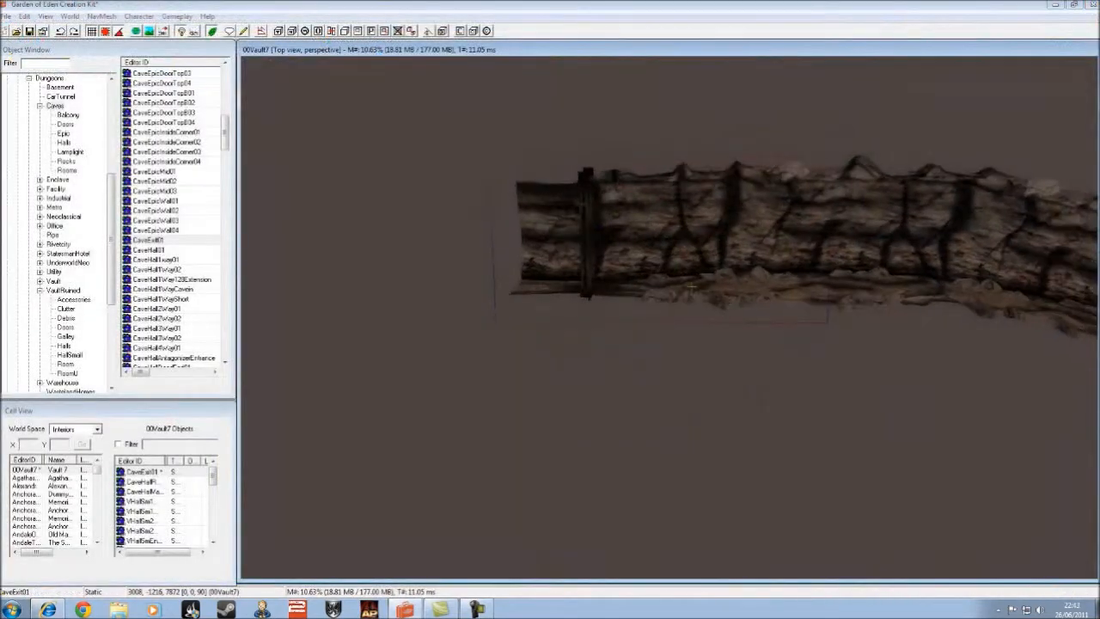
pyautogui.moveTo(688, 288); pyautogui.dragTo(542, 279)
pyautogui.moveTo(542, 280); pyautogui.dragTo(258, 271, button='middle')
pyautogui.moveTo(593, 275); pyautogui.dragTo(666, 378, button='middle')
pyautogui.scroll(-3, 668, 318)
pyautogui.moveTo(481, 292); pyautogui.dragTo(945, 327, button='middle')
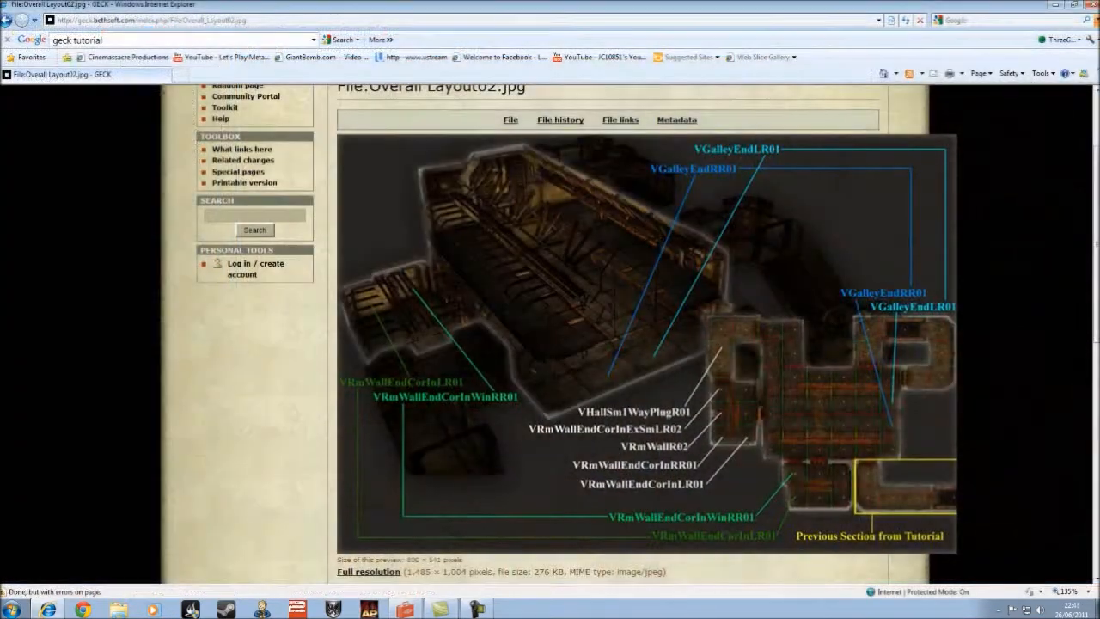
# - Consult the wiki's overall layout image and align the small exit wall piece VRmWallExSmR01 with the end of the existing room
pyautogui.keyDown('ctrl'); pyautogui.scroll(2, 653, 344); pyautogui.keyUp('ctrl')
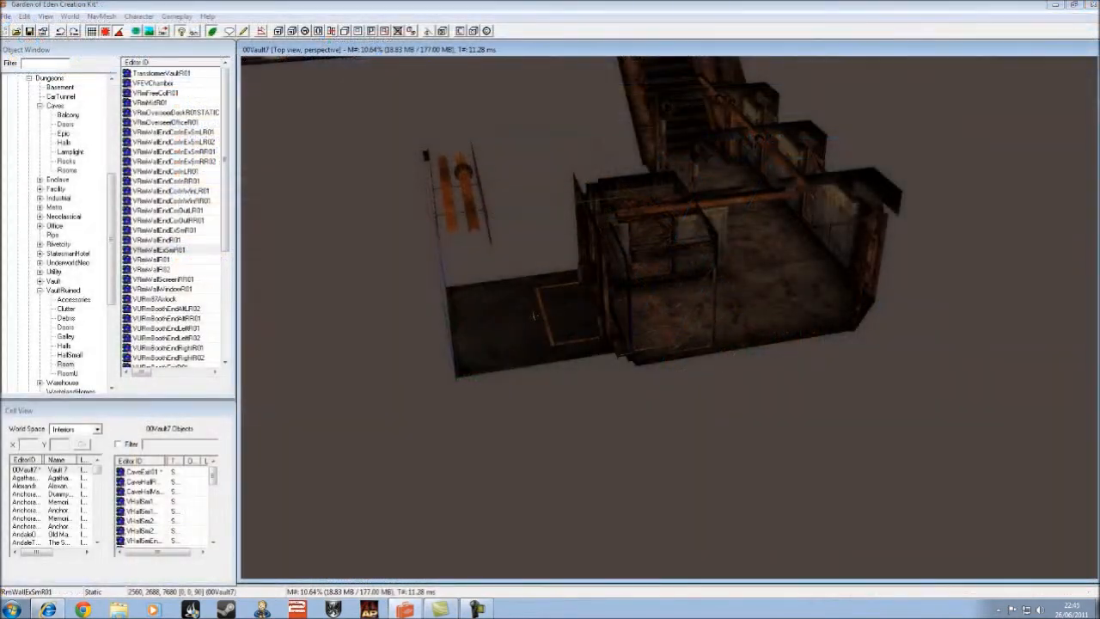
pyautogui.moveTo(535, 316)
pyautogui.mouseDown()
pyautogui.moveTo(543, 342)
pyautogui.moveTo(537, 326)
pyautogui.mouseUp()
pyautogui.keyDown('shift'); pyautogui.moveTo(538, 326); pyautogui.dragTo(471, 314, button='middle'); pyautogui.keyUp('shift')
pyautogui.keyDown('shift'); pyautogui.moveTo(557, 395); pyautogui.dragTo(591, 427, button='middle'); pyautogui.keyUp('shift')
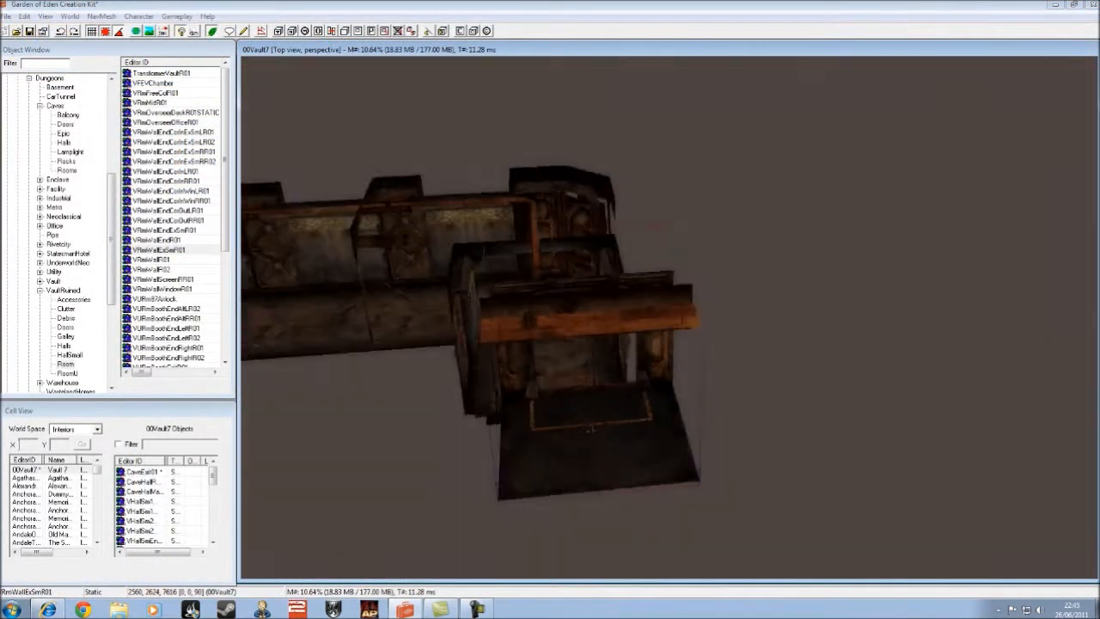
pyautogui.moveTo(591, 427); pyautogui.dragTo(551, 473)
pyautogui.keyDown('shift'); pyautogui.moveTo(550, 473); pyautogui.dragTo(580, 344, button='middle'); pyautogui.keyUp('shift')
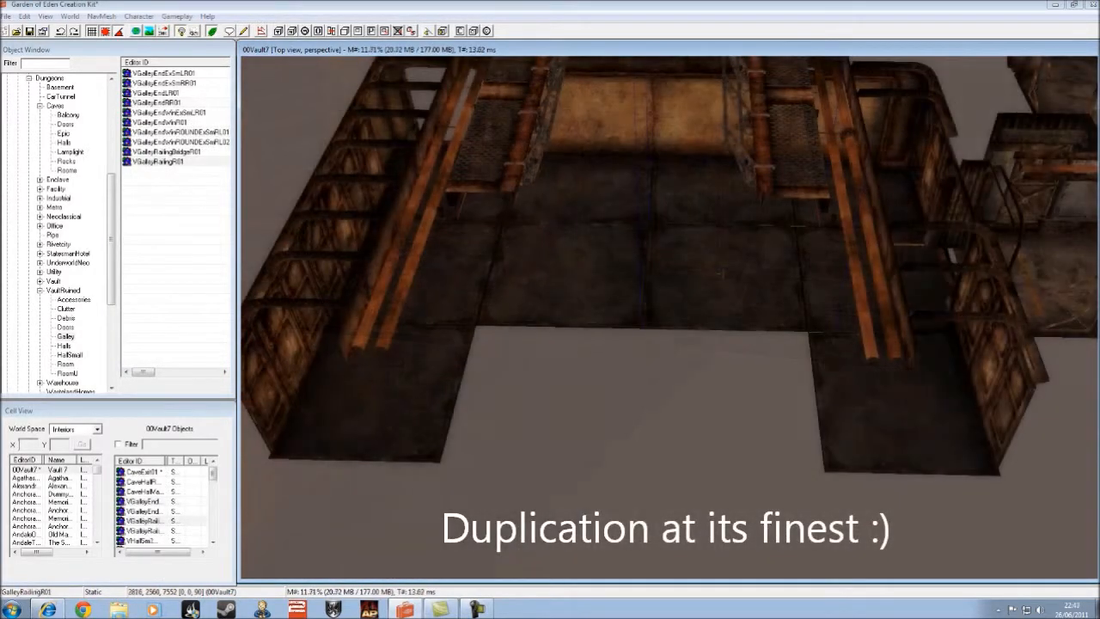
# - Duplicate VGalleyRailingR01 to fill the galley's floor gap and place a VGalleyRailingBridgeR01 piece at its open end, duplicating it too
pyautogui.hotkey('ctrl', 'd')
pyautogui.moveTo(566, 269); pyautogui.dragTo(553, 357)
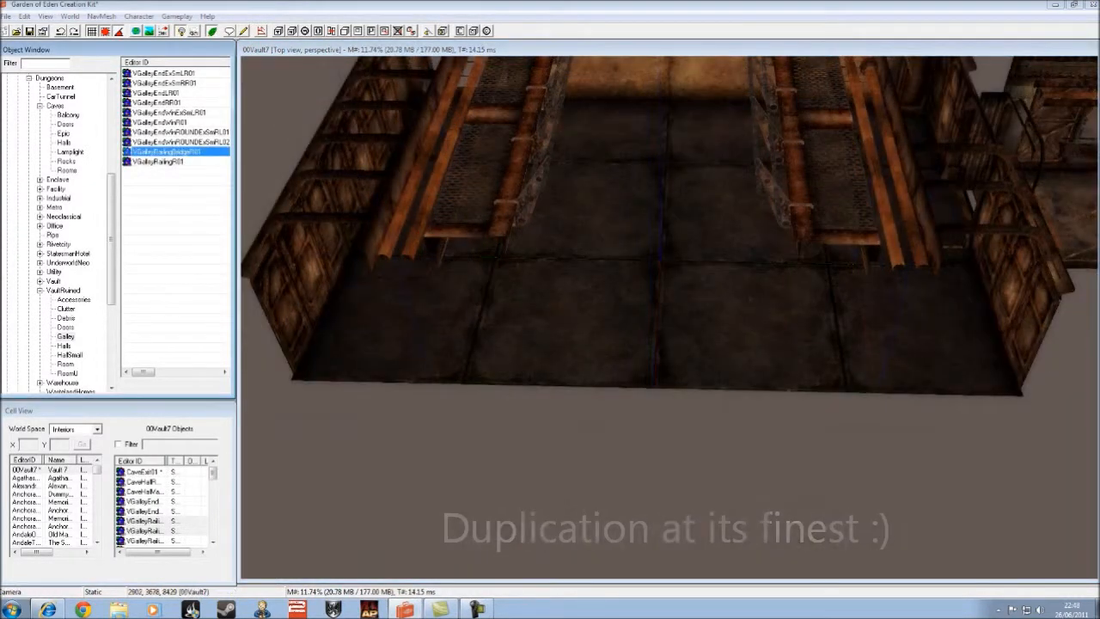
pyautogui.moveTo(163, 151); pyautogui.dragTo(545, 423)
pyautogui.moveTo(544, 423); pyautogui.dragTo(545, 422, button='right')
pyautogui.moveTo(544, 423); pyautogui.dragTo(821, 473)
pyautogui.hotkey('ctrl', 'd')
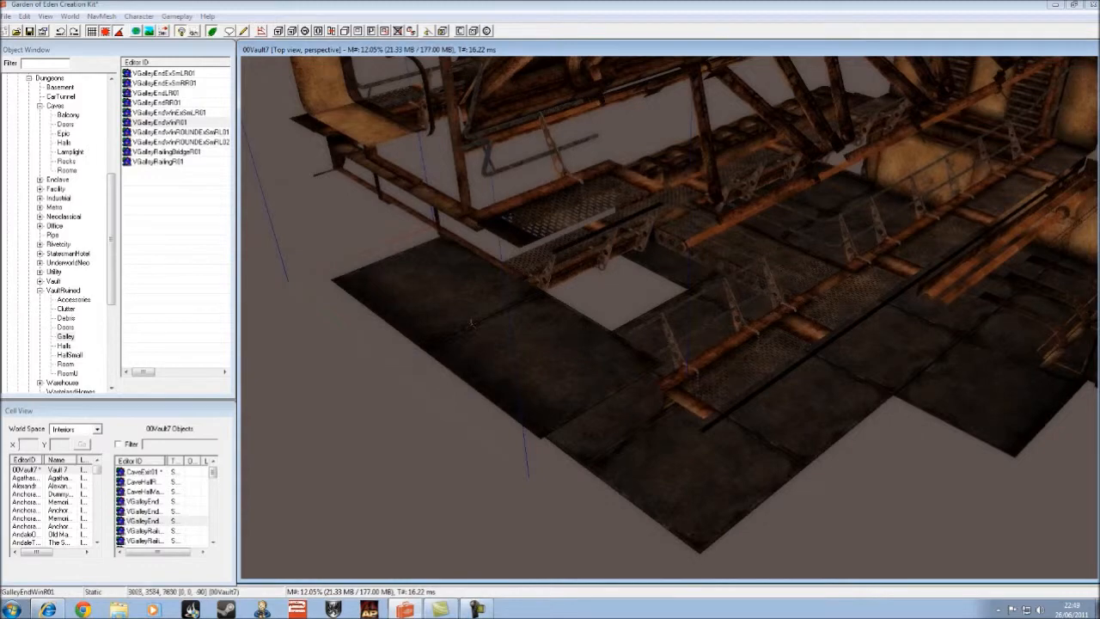
# - Move the window end piece VGalleyEndWinR01 into line with the galley's open edge
pyautogui.moveTo(470, 324); pyautogui.dragTo(490, 456)
pyautogui.moveTo(524, 434); pyautogui.dragTo(519, 507)
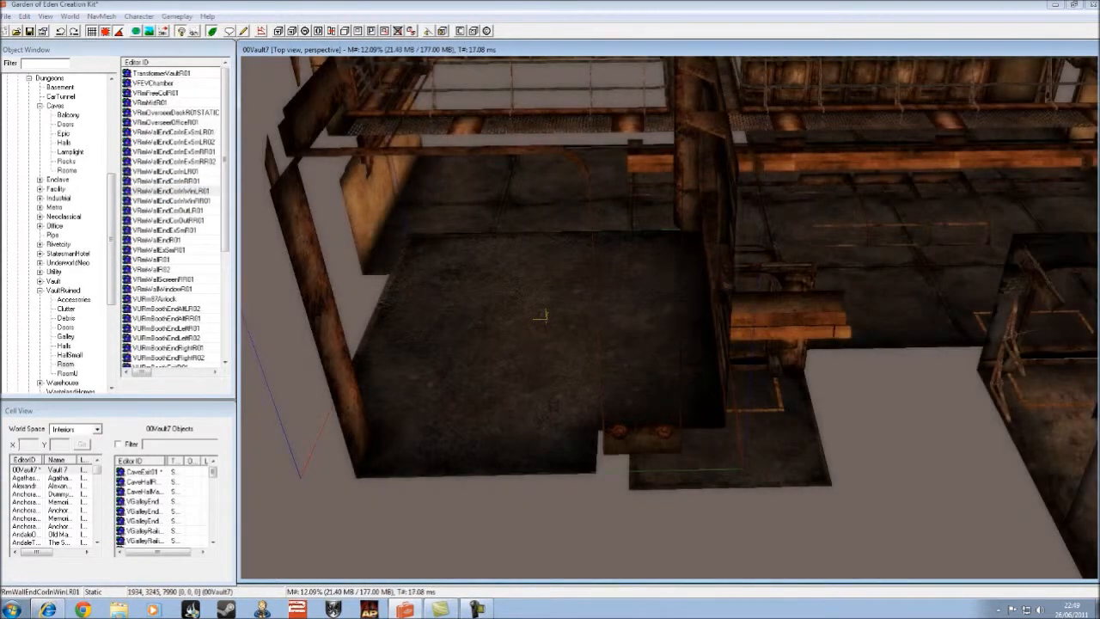
# - Replace the corner window piece VRmWallEndCorInWinLR01 with VRmWallEndCorInWinRR01, rotated 90 degrees and moved towards the side room's open edge
pyautogui.moveTo(541, 315); pyautogui.dragTo(546, 317, button='right')
pyautogui.press('Delete')
pyautogui.moveTo(172, 201); pyautogui.dragTo(581, 299)
pyautogui.moveTo(577, 298); pyautogui.dragTo(576, 297, button='right')
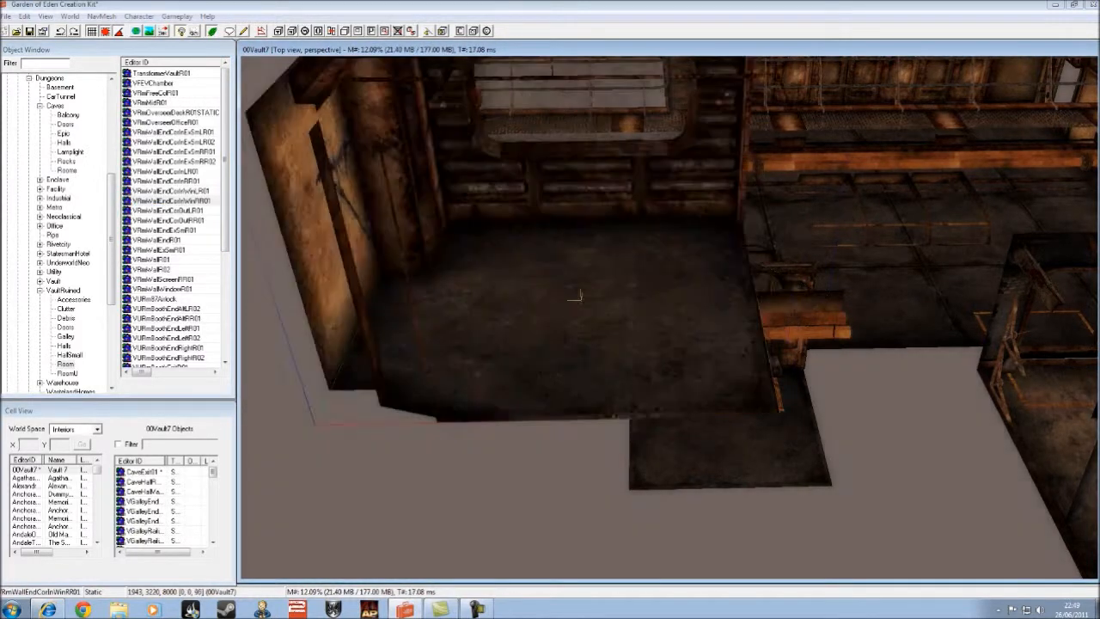
pyautogui.moveTo(578, 296); pyautogui.dragTo(514, 425)
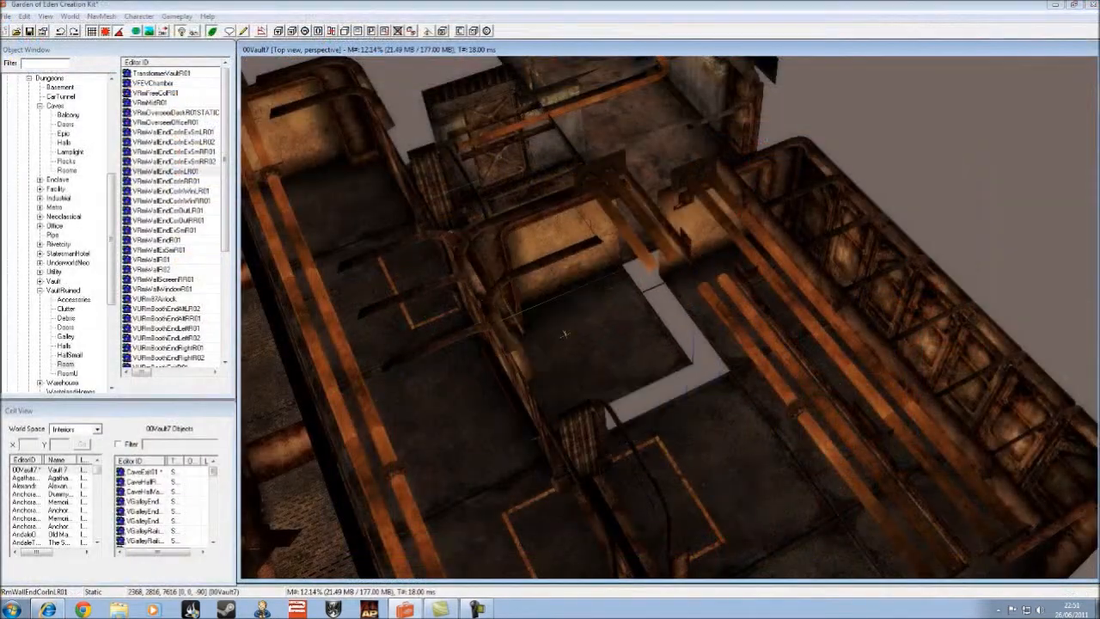
# - Move the inner corner piece VRmWallEndCorInLR01 over the floor gap beside the neighbouring room
pyautogui.moveTo(564, 333); pyautogui.dragTo(603, 340)
pyautogui.keyDown('shift'); pyautogui.moveTo(603, 340); pyautogui.dragTo(670, 275, button='middle'); pyautogui.keyUp('shift')
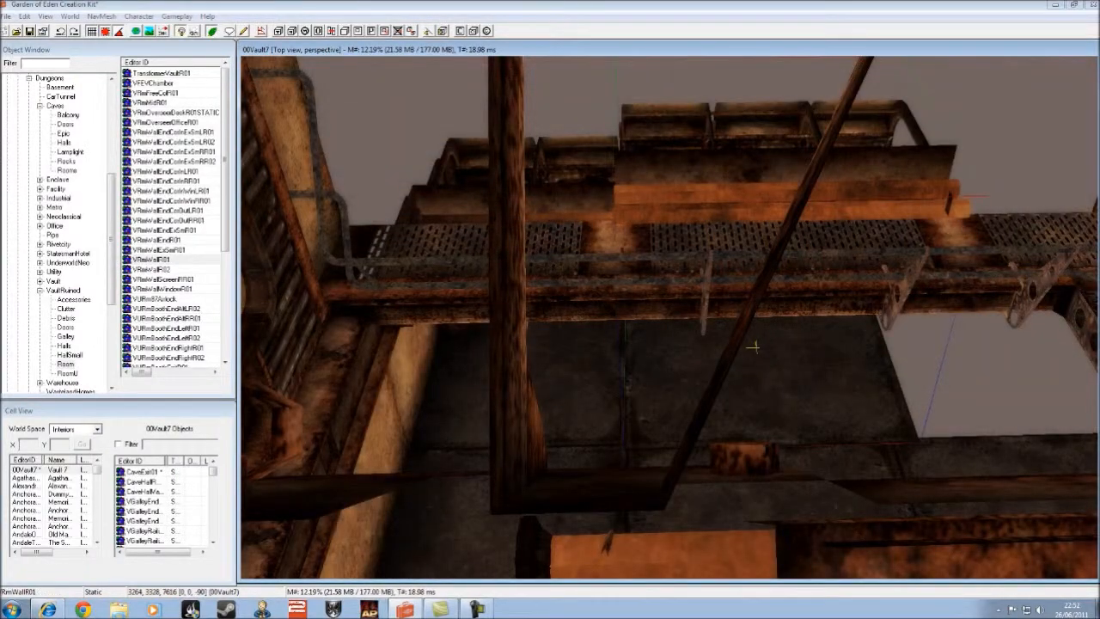
# - Align the wall piece VRmWallR01 beside the galley walkway and rotate the small hall end piece VHallSmEndExSmR01
pyautogui.moveTo(753, 346)
pyautogui.mouseDown()
pyautogui.moveTo(753, 300)
pyautogui.moveTo(753, 346)
pyautogui.mouseUp()
pyautogui.keyDown('shift'); pyautogui.moveTo(752, 347); pyautogui.dragTo(753, 344, button='middle'); pyautogui.keyUp('shift')
pyautogui.moveTo(752, 344); pyautogui.dragTo(752, 399)
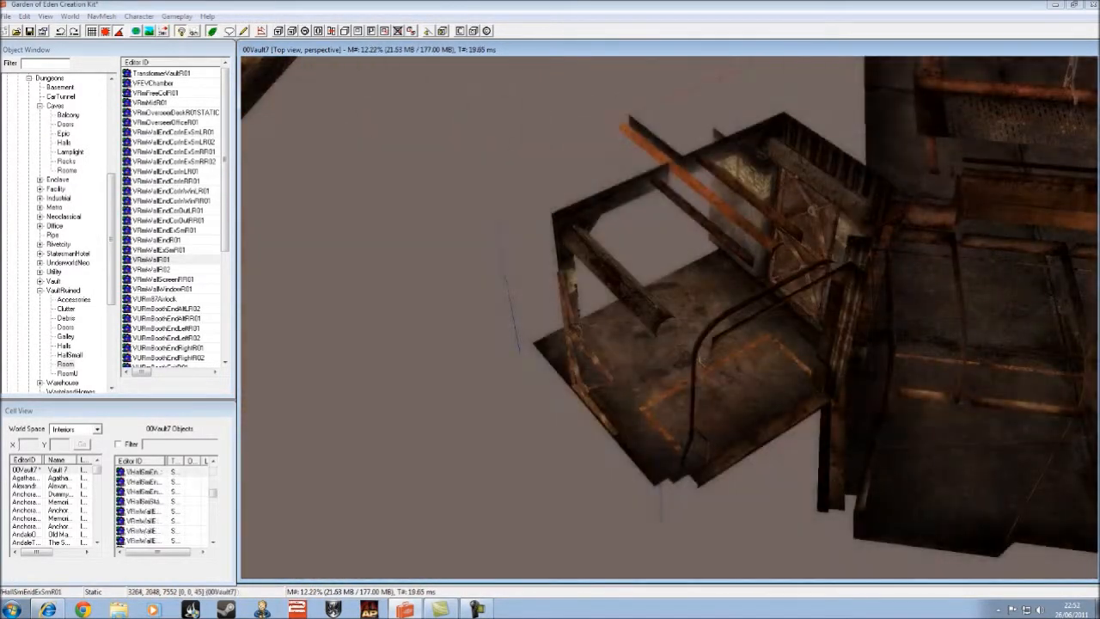
pyautogui.moveTo(701, 362); pyautogui.dragTo(699, 360, button='right')
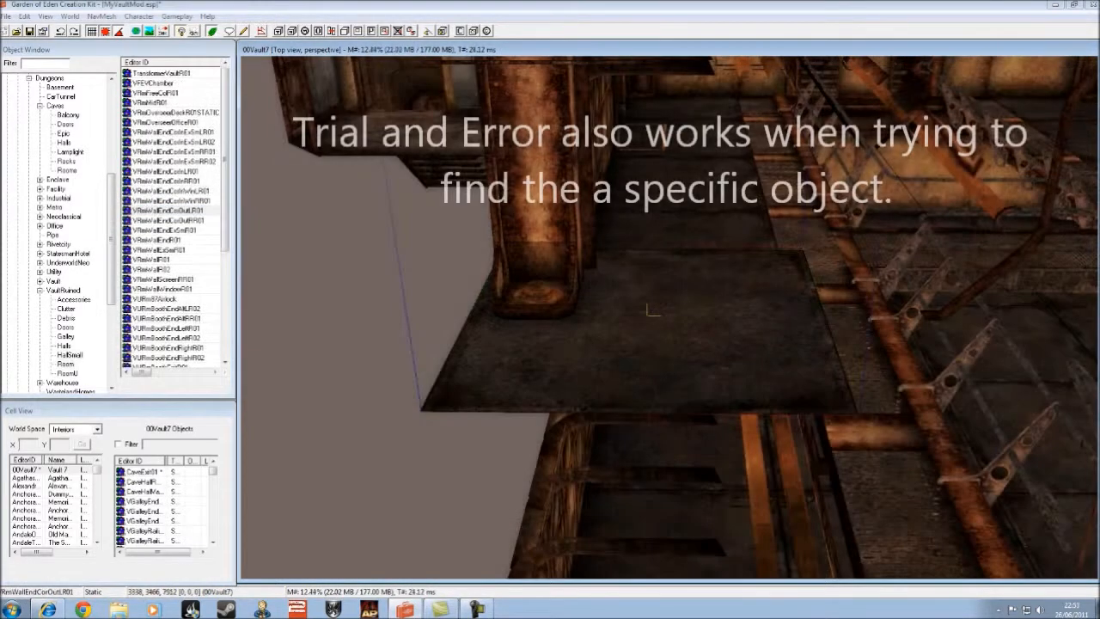
pyautogui.moveTo(653, 311); pyautogui.dragTo(661, 427, button='middle')
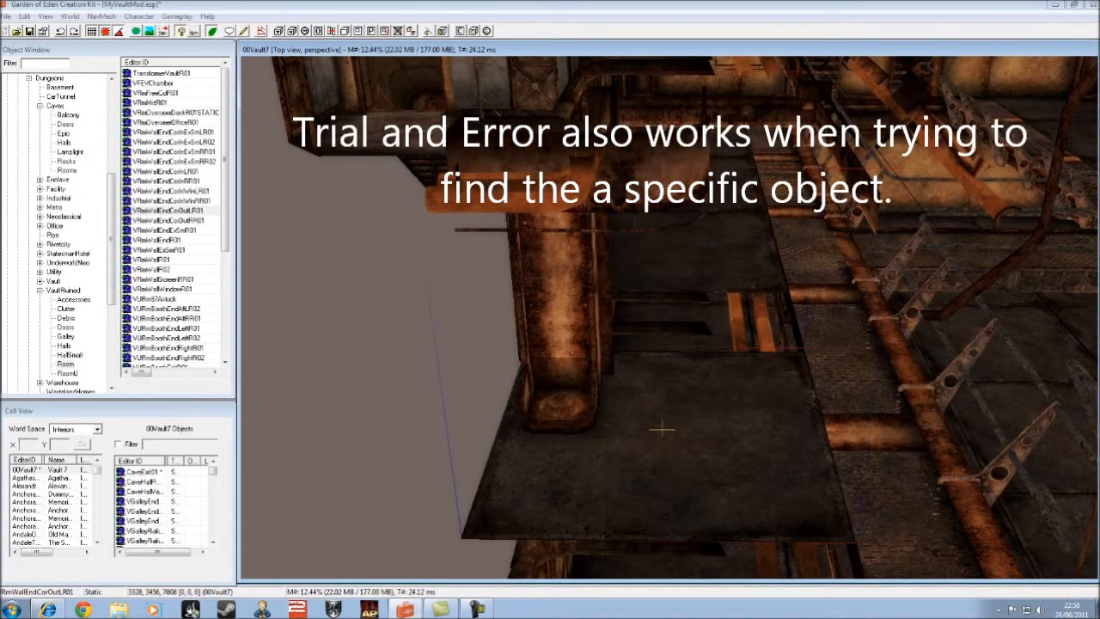
pyautogui.moveTo(662, 428); pyautogui.dragTo(663, 348)
pyautogui.moveTo(663, 349)
pyautogui.keyDown('shift'); pyautogui.mouseDown(button='middle')
pyautogui.moveTo(601, 344)
pyautogui.moveTo(656, 337)
pyautogui.moveTo(644, 329)
pyautogui.moveTo(654, 342)
pyautogui.moveTo(679, 343)
pyautogui.mouseUp(button='middle'); pyautogui.keyUp('shift')
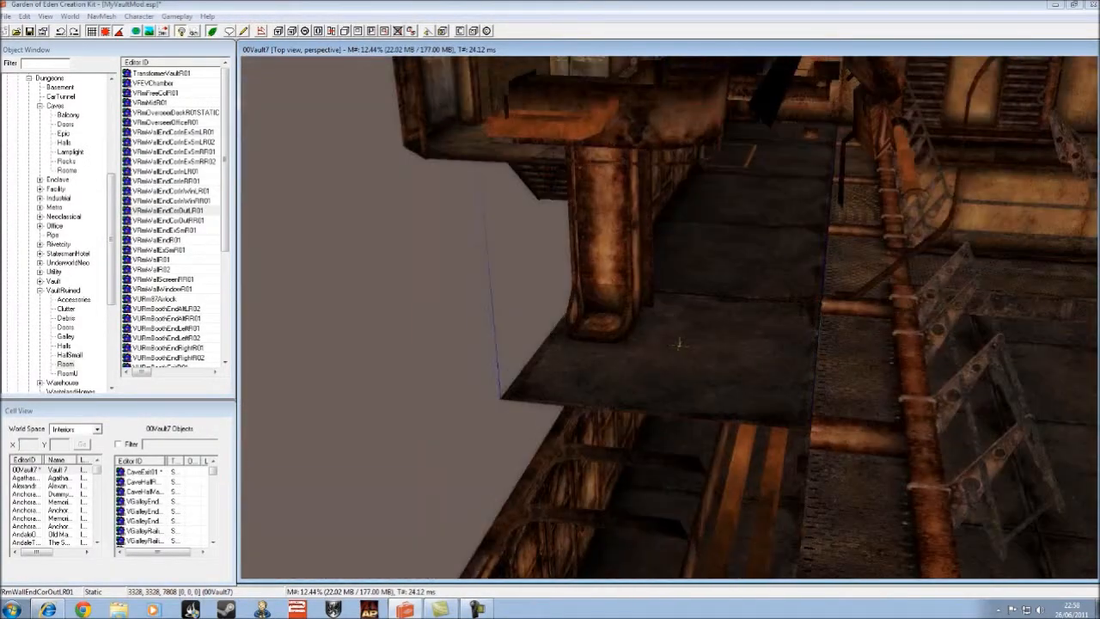
# - Replace the outer corner piece VRmWallEndCorOutLR01 with VRmWallEndCorOutRR01, rotated to -90 degrees and moved to the upper walkway's edge
pyautogui.press('Delete')
pyautogui.click(169, 221)
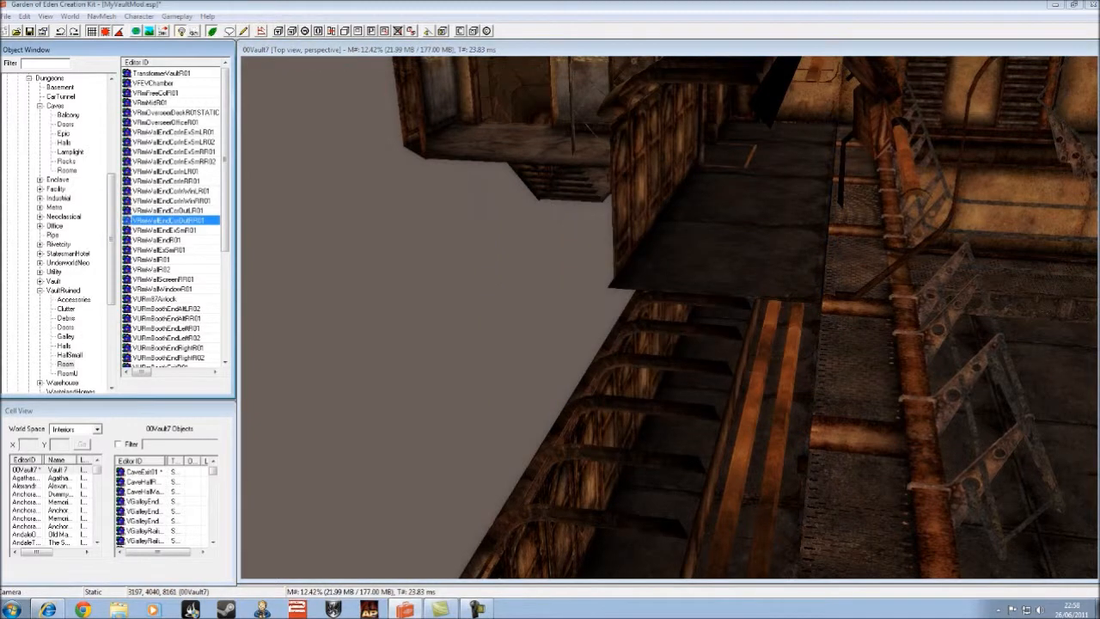
pyautogui.moveTo(170, 221); pyautogui.dragTo(697, 295)
pyautogui.moveTo(697, 295); pyautogui.dragTo(699, 294, button='right')
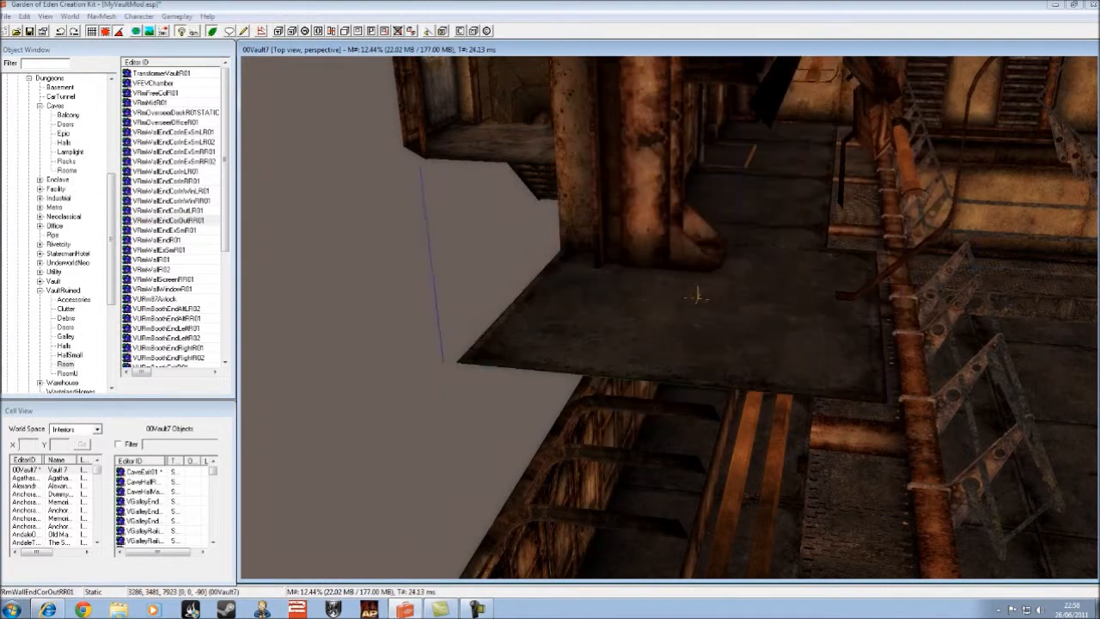
pyautogui.moveTo(696, 295); pyautogui.dragTo(650, 338)
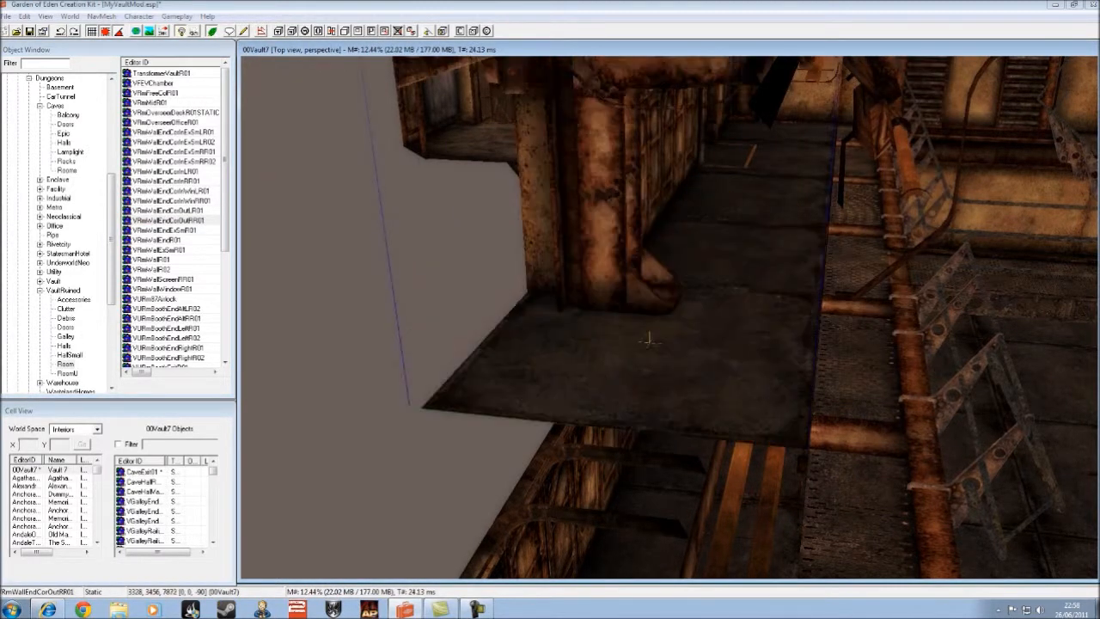
pyautogui.moveTo(651, 338); pyautogui.dragTo(649, 398)
pyautogui.moveTo(671, 309); pyautogui.dragTo(645, 264)
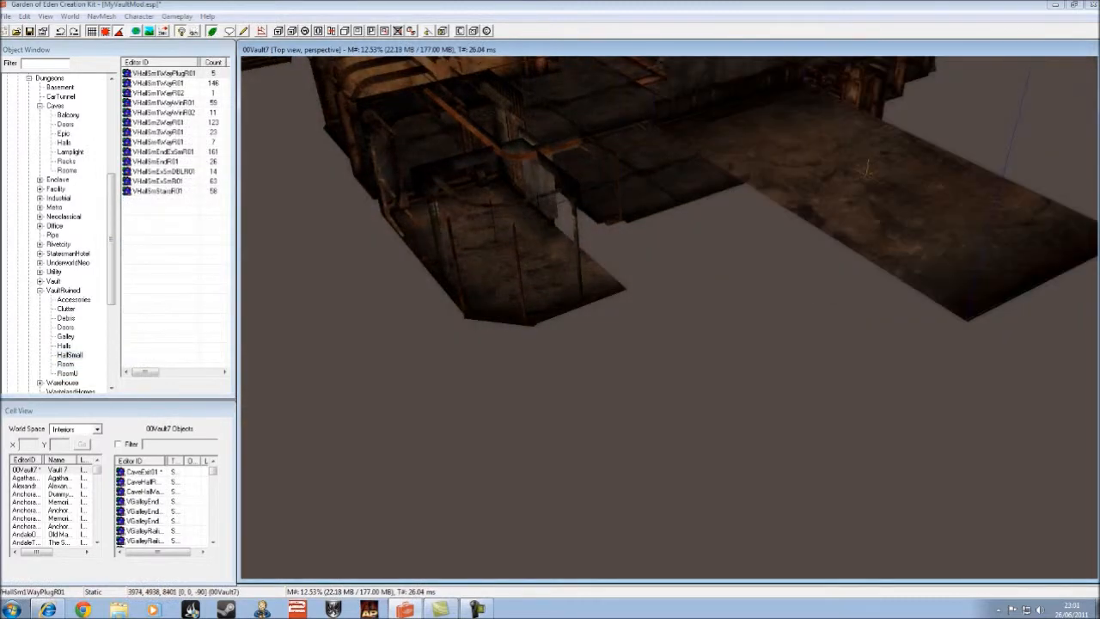
# - Move the hall plug piece VHallSm1WayPlugR01 towards the open end of the small hall
pyautogui.moveTo(866, 169); pyautogui.dragTo(639, 258)
pyautogui.keyDown('shift'); pyautogui.moveTo(639, 257); pyautogui.dragTo(620, 260, button='middle'); pyautogui.keyUp('shift')
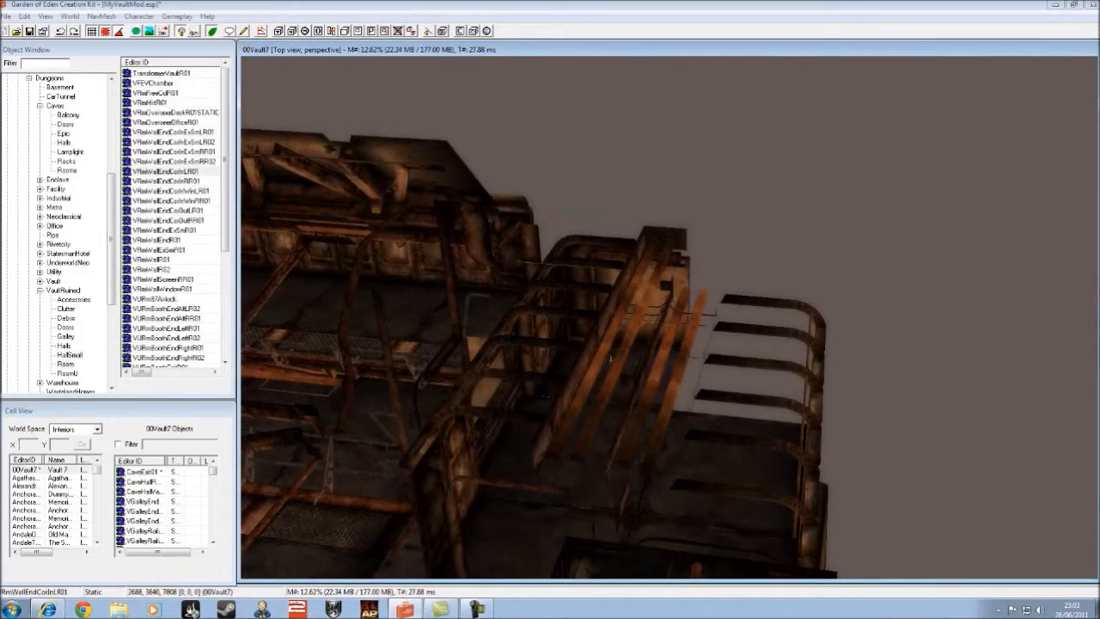
# - Add the inner corner piece VRmWallEndCorInRR01 beside the existing VRmWallEndCorInLR01 corner on the upper level
pyautogui.keyDown('shift'); pyautogui.moveTo(614, 342); pyautogui.dragTo(609, 342, button='middle'); pyautogui.keyUp('shift')
pyautogui.moveTo(166, 181); pyautogui.dragTo(726, 367)
pyautogui.keyDown('shift'); pyautogui.moveTo(726, 367); pyautogui.dragTo(269, 364, button='middle'); pyautogui.keyUp('shift')
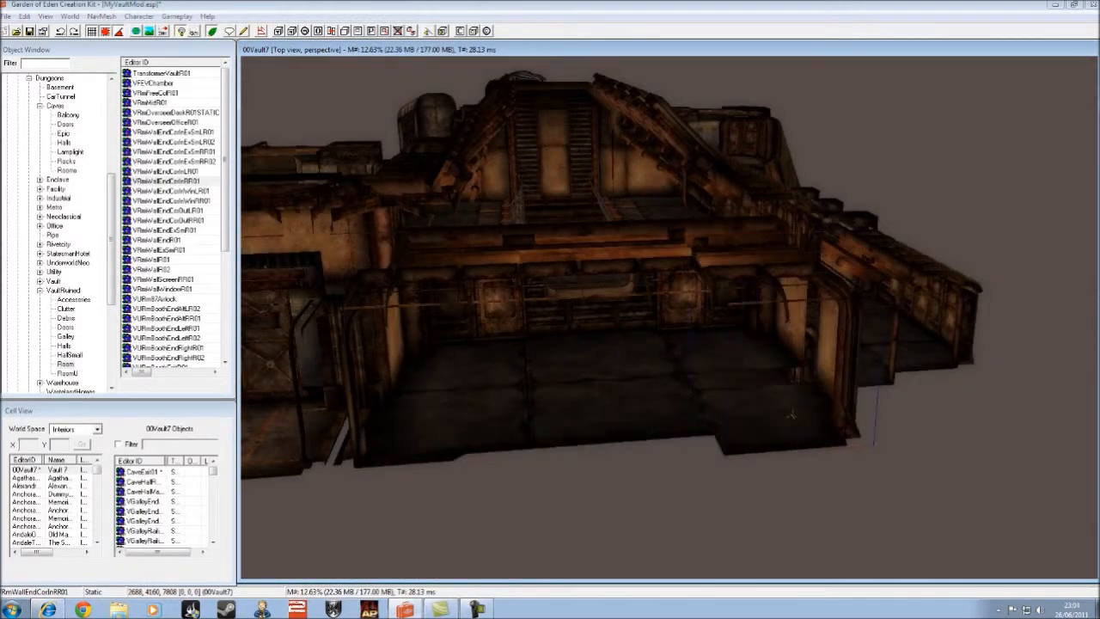
# - Examine the assembled vault layout from the new corner piece to the cave exit, comparing the whole interior with bright lighting off and on
pyautogui.keyDown('shift'); pyautogui.moveTo(779, 397); pyautogui.dragTo(763, 357, button='middle'); pyautogui.keyUp('shift')
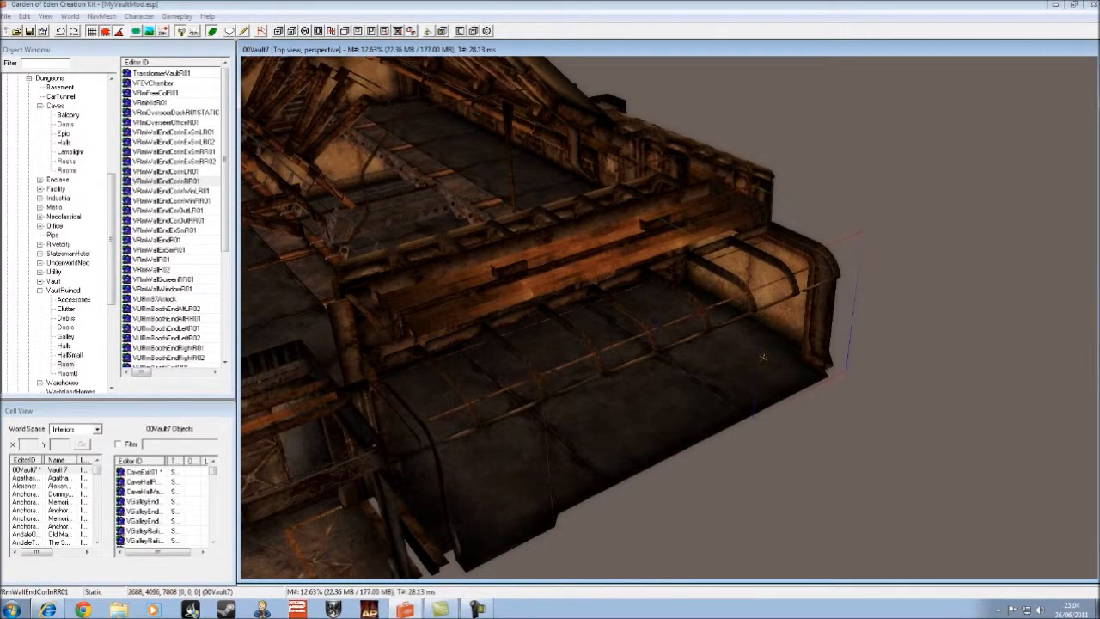
pyautogui.moveTo(763, 357); pyautogui.dragTo(847, 365, button='middle')
pyautogui.scroll(-5, 780, 393)
pyautogui.keyDown('shift'); pyautogui.moveTo(781, 393); pyautogui.dragTo(988, 367, button='middle'); pyautogui.keyUp('shift')
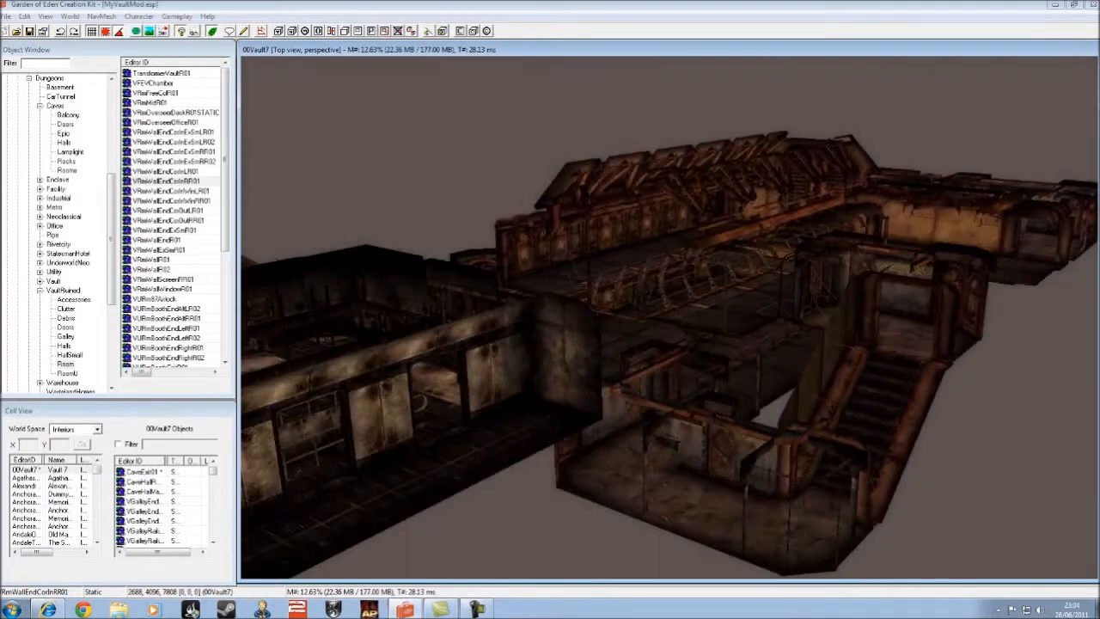
pyautogui.keyDown('shift'); pyautogui.moveTo(773, 344); pyautogui.dragTo(859, 347, button='middle'); pyautogui.keyUp('shift')
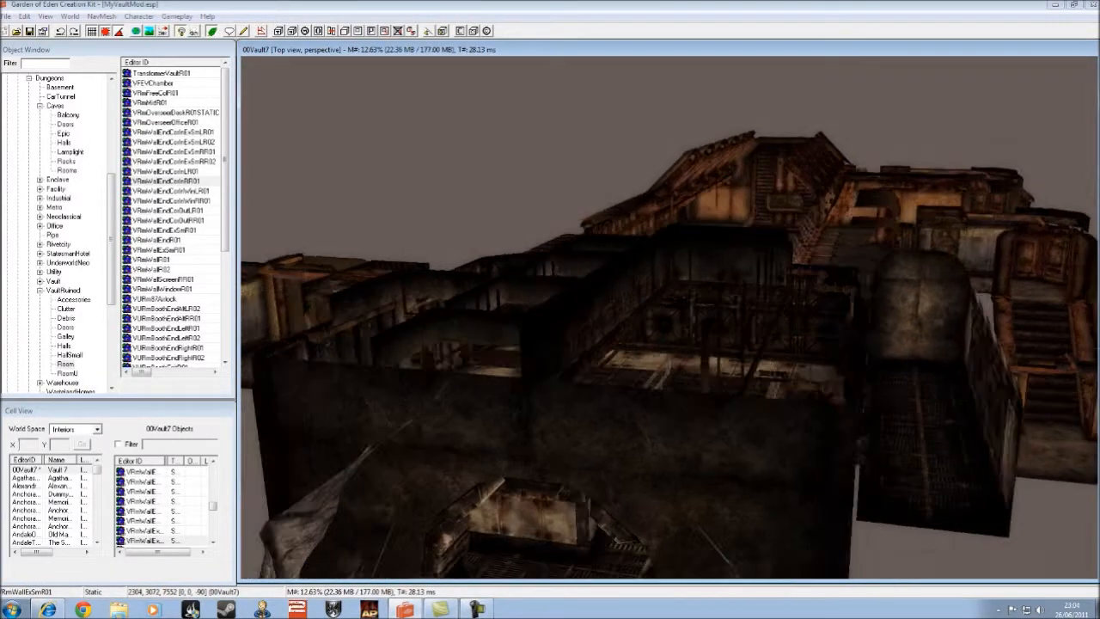
pyautogui.keyDown('shift'); pyautogui.moveTo(773, 344); pyautogui.dragTo(932, 357, button='middle'); pyautogui.keyUp('shift')
pyautogui.keyDown('shift'); pyautogui.moveTo(602, 318); pyautogui.dragTo(748, 348, button='middle'); pyautogui.keyUp('shift')
pyautogui.keyDown('shift'); pyautogui.moveTo(618, 344); pyautogui.dragTo(646, 419, button='middle'); pyautogui.keyUp('shift')
pyautogui.scroll(-3, 646, 419)
pyautogui.scroll(-2, 669, 318)
pyautogui.moveTo(669, 318); pyautogui.dragTo(591, 328, button='middle')
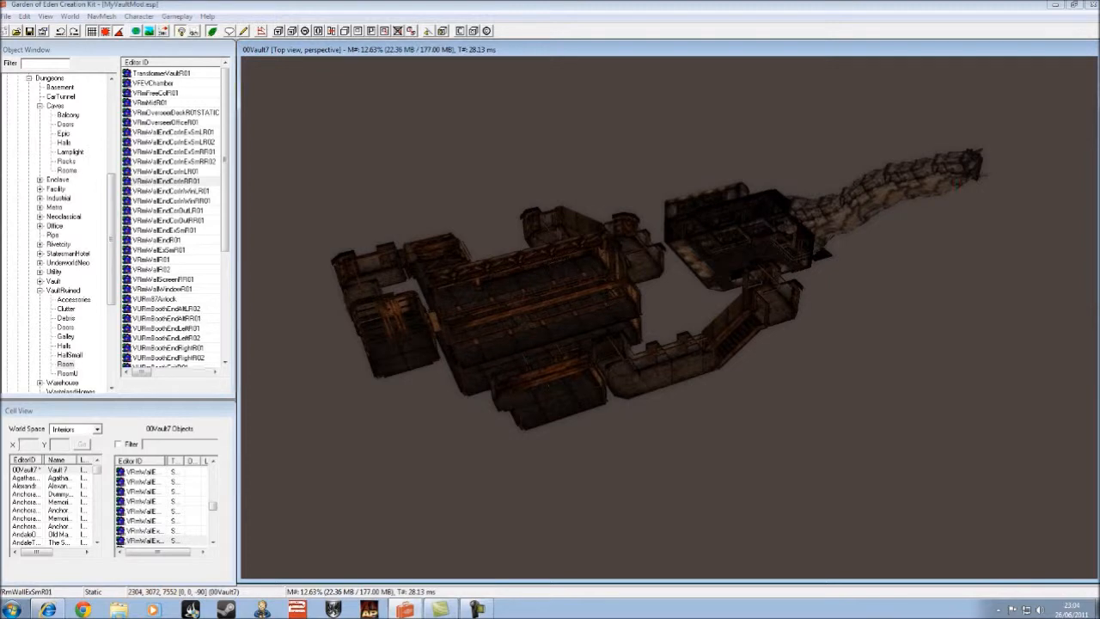
pyautogui.press('a')
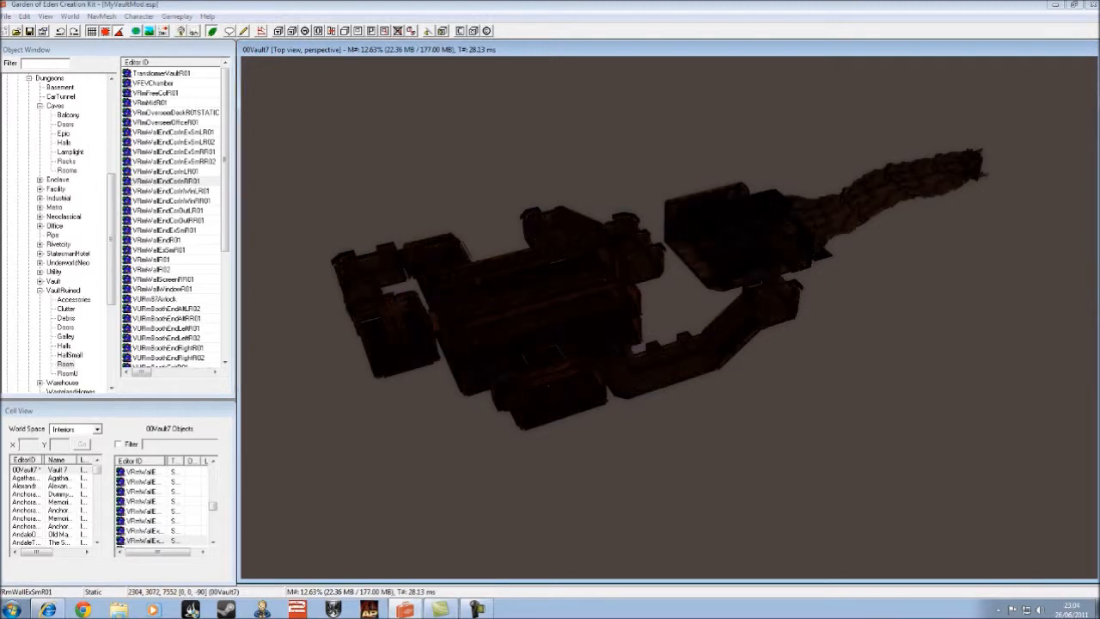
pyautogui.press('a')
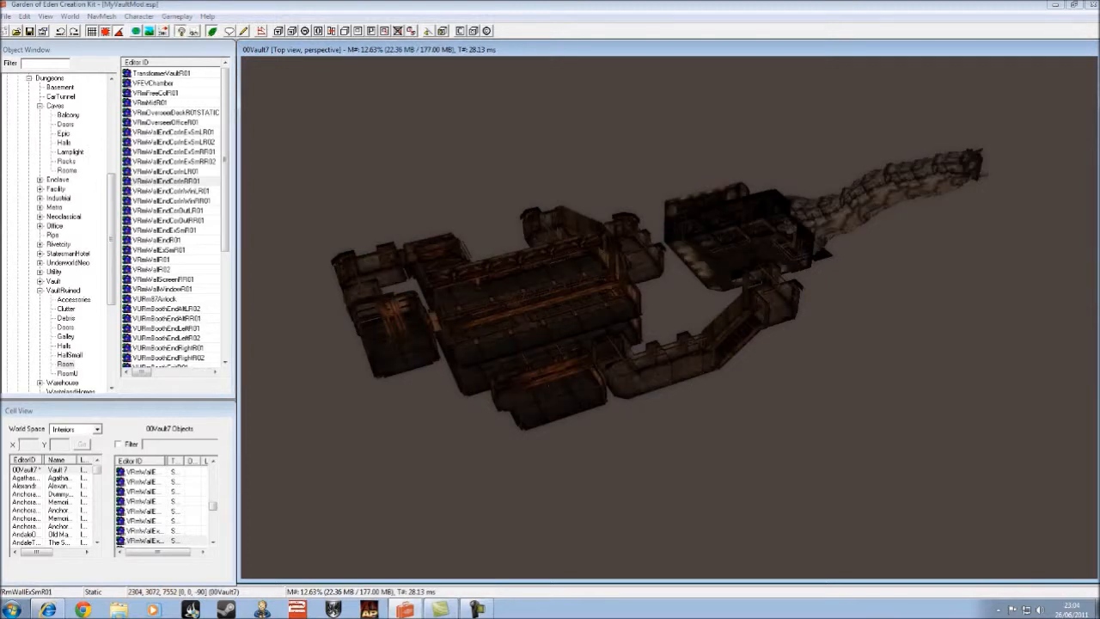